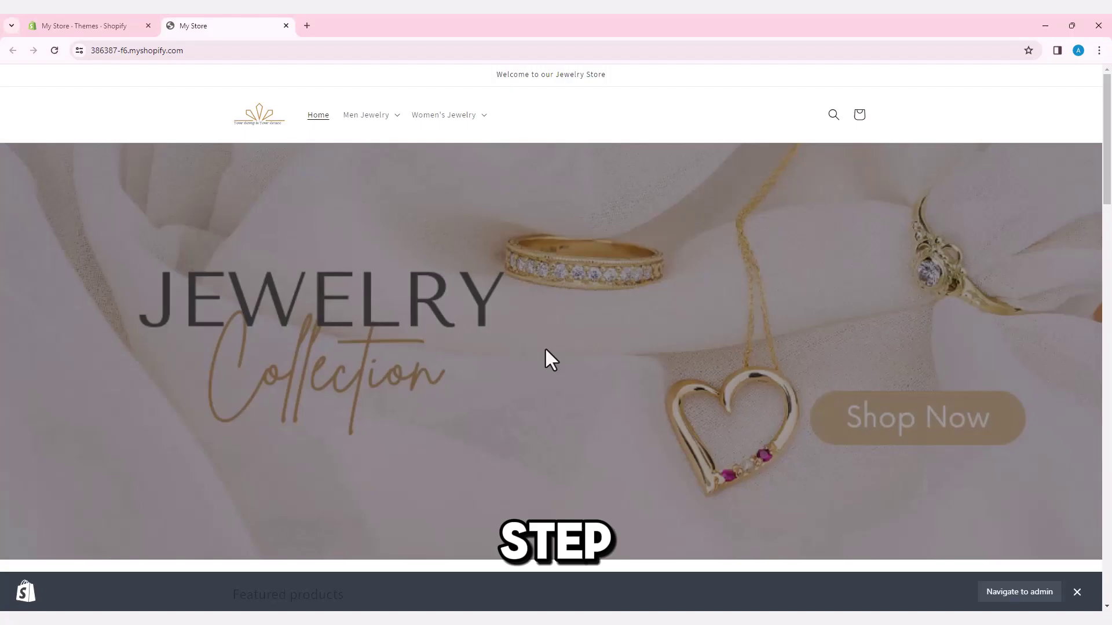
Open the Timeless Beauty necklace product page in the storefront and review its images, offer banner and description
scroll(546, 357, "down", 5)
scroll(339, 417, "down", 2)
left_click(298, 424)
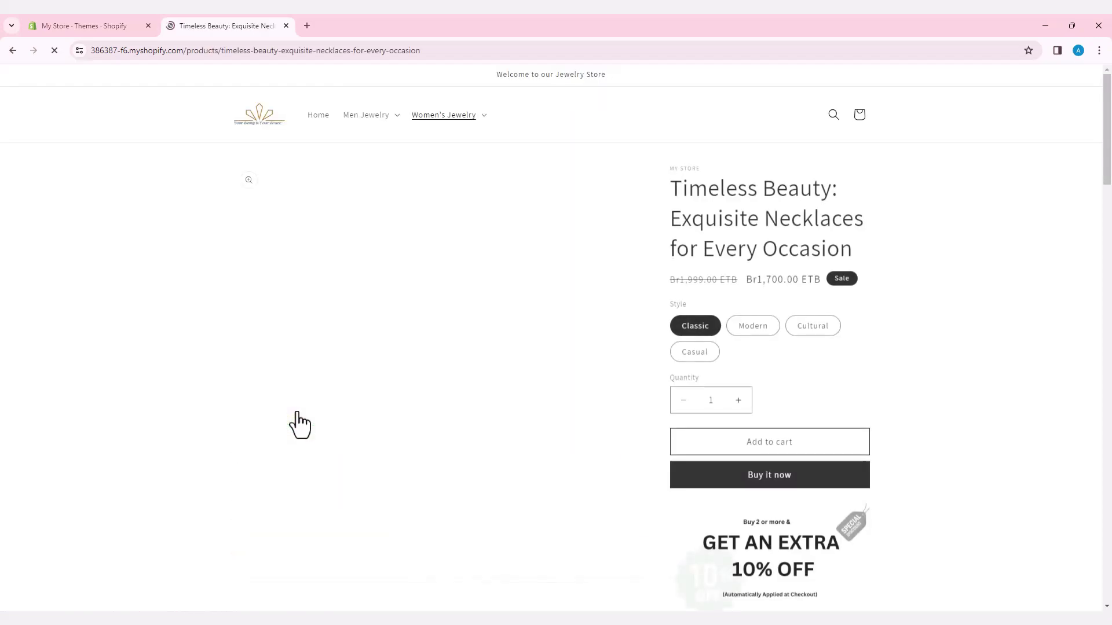
scroll(502, 365, "down", 15)
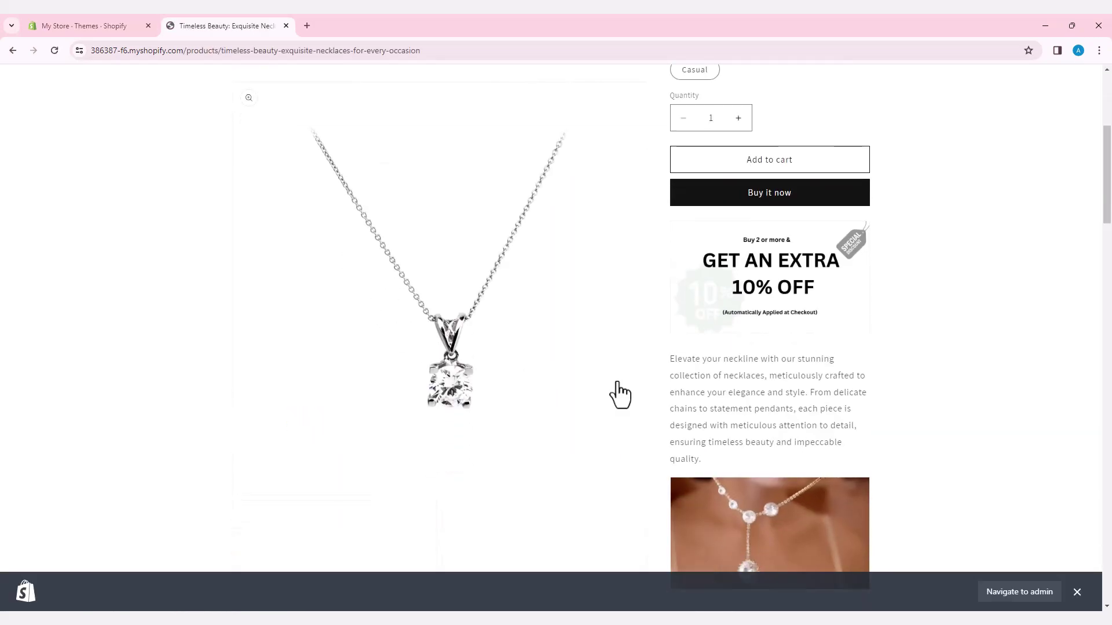
scroll(710, 407, "down", 15)
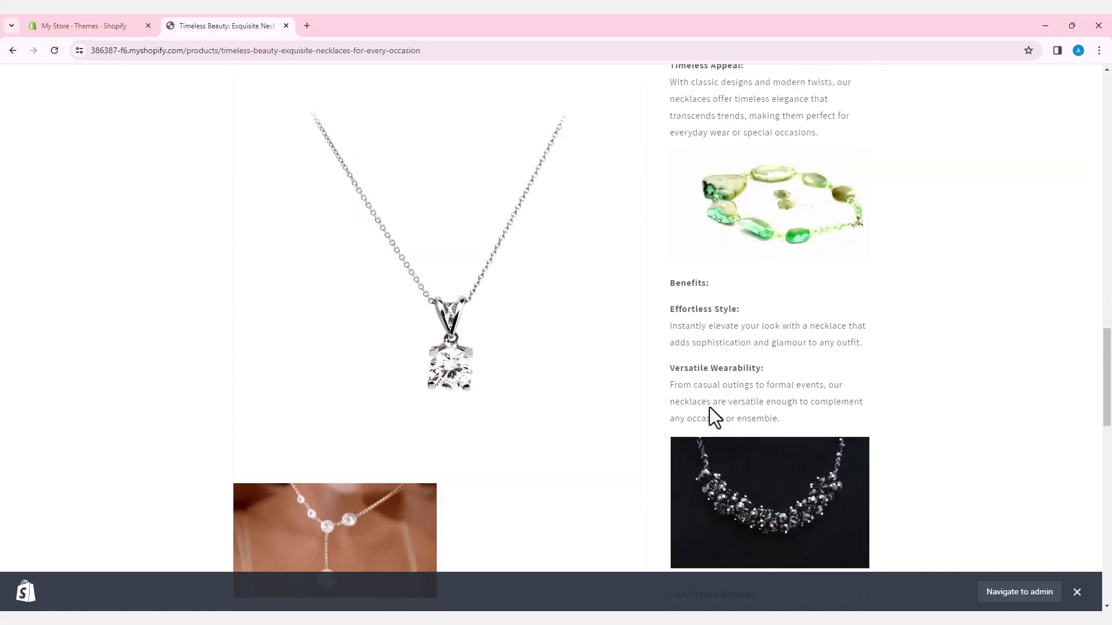
scroll(710, 408, "down", 5)
scroll(708, 408, "up", 15)
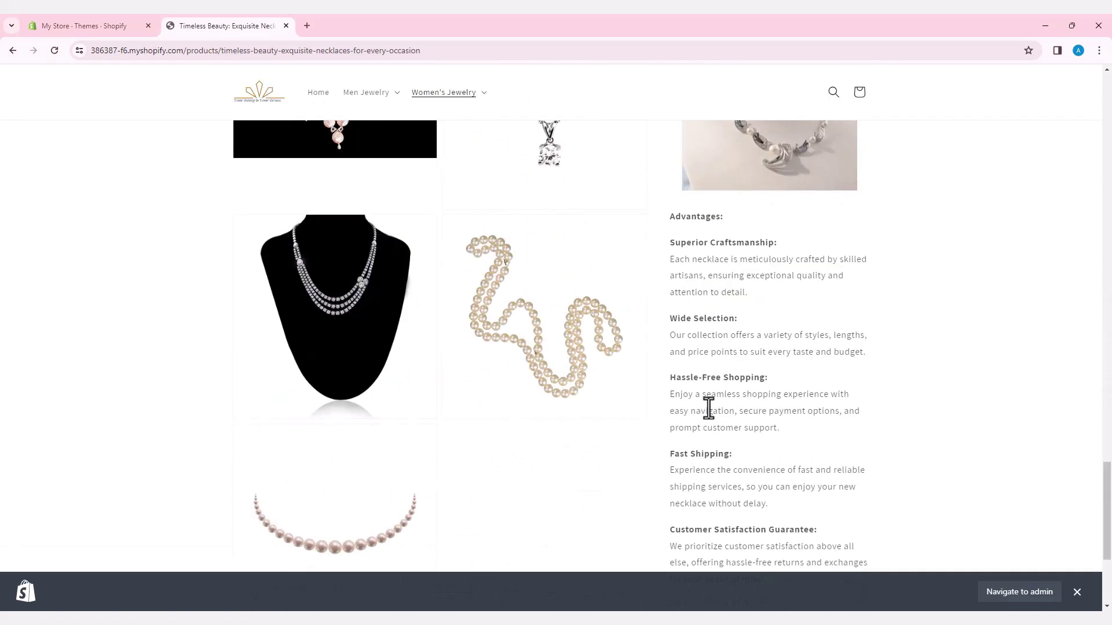
Preview the necklace's Modern and Cultural style variants
scroll(708, 408, "up", 2)
left_click(749, 330)
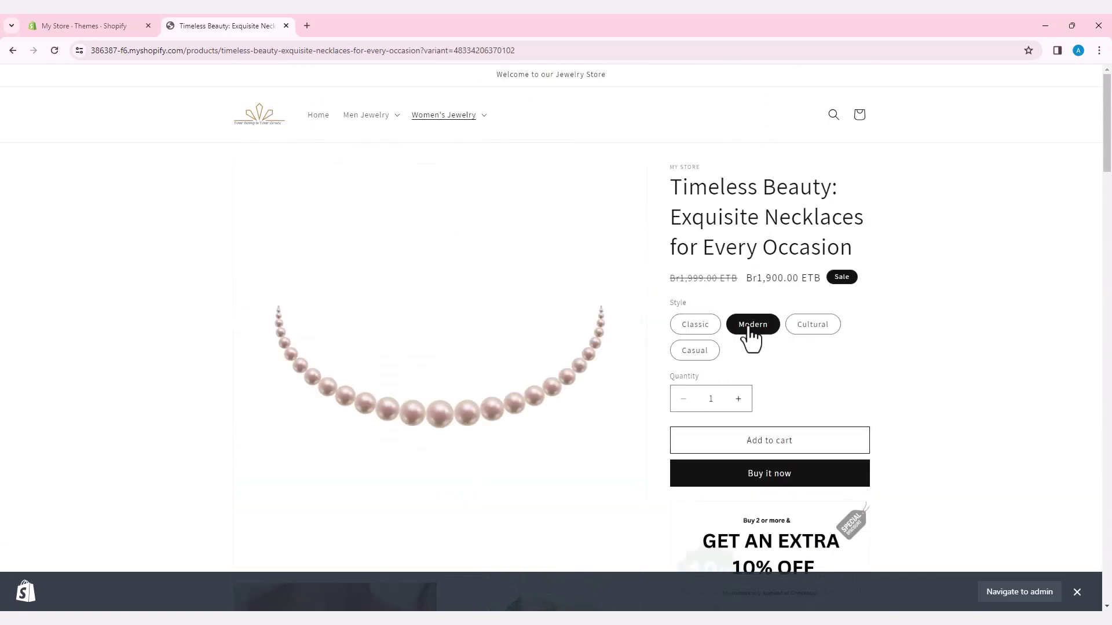
left_click(811, 325)
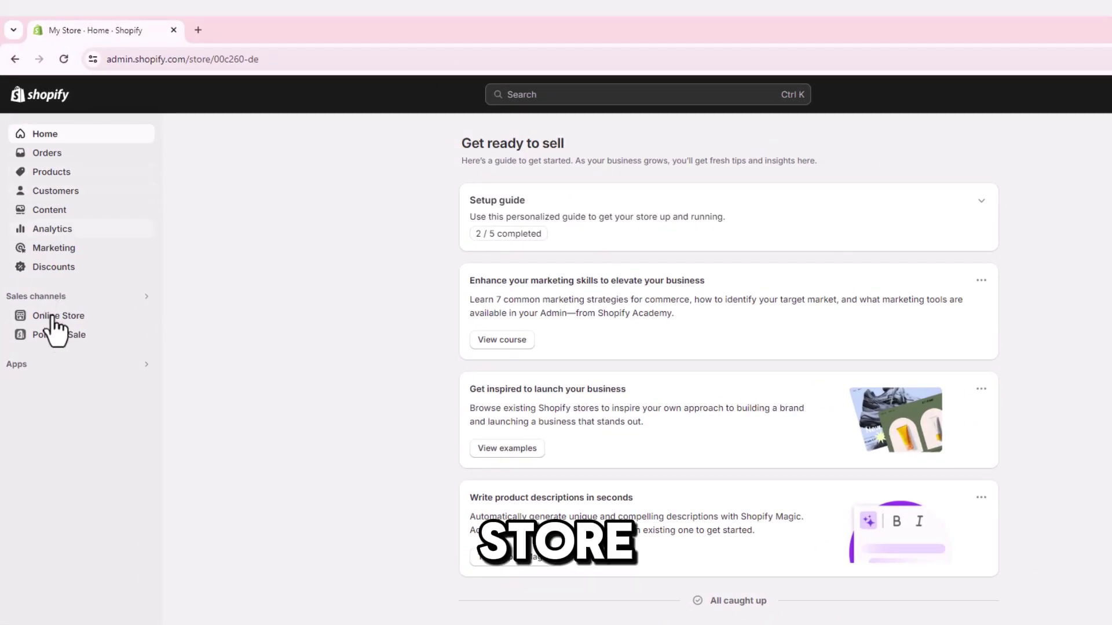
Open the current Dawn theme for customization and change the announcement bar text to "Welcome to our Jewelry Store"
left_click(58, 316)
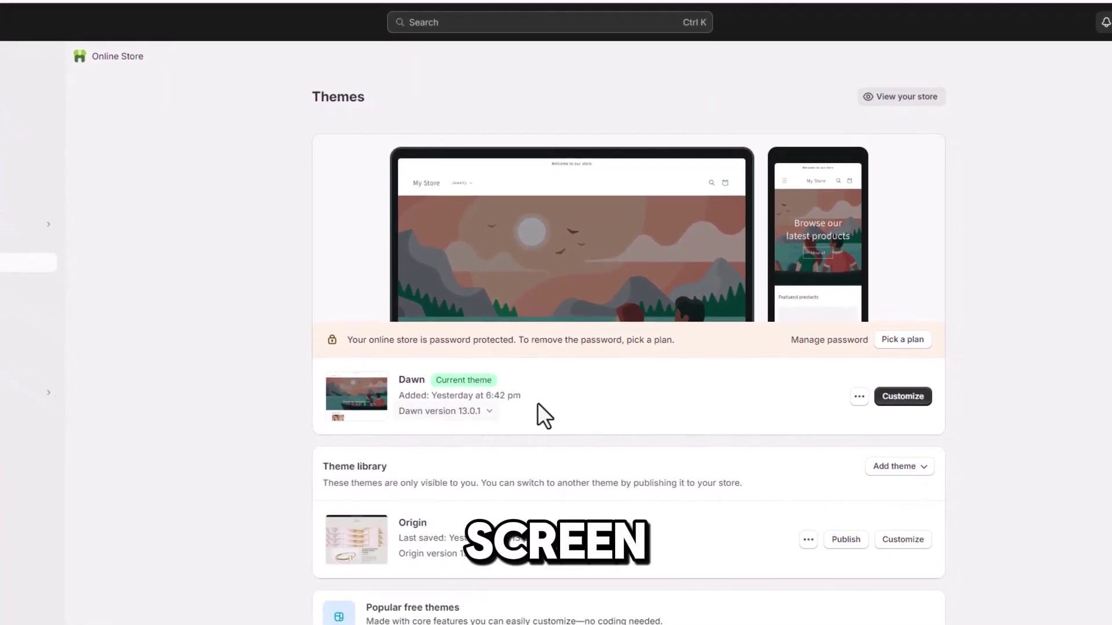
left_click(898, 397)
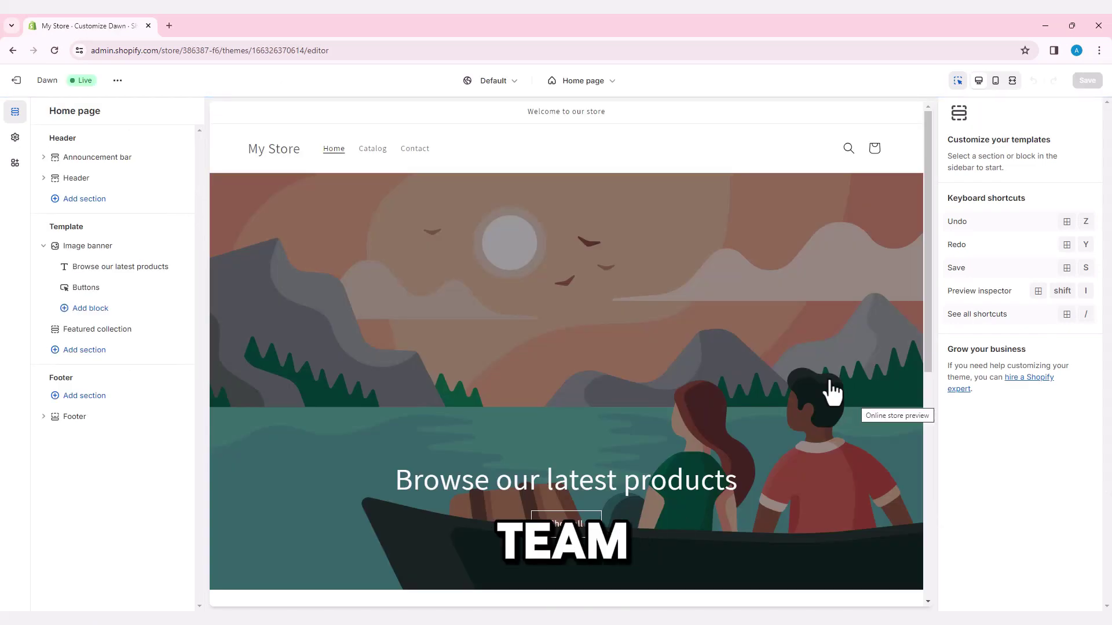
left_click(604, 109)
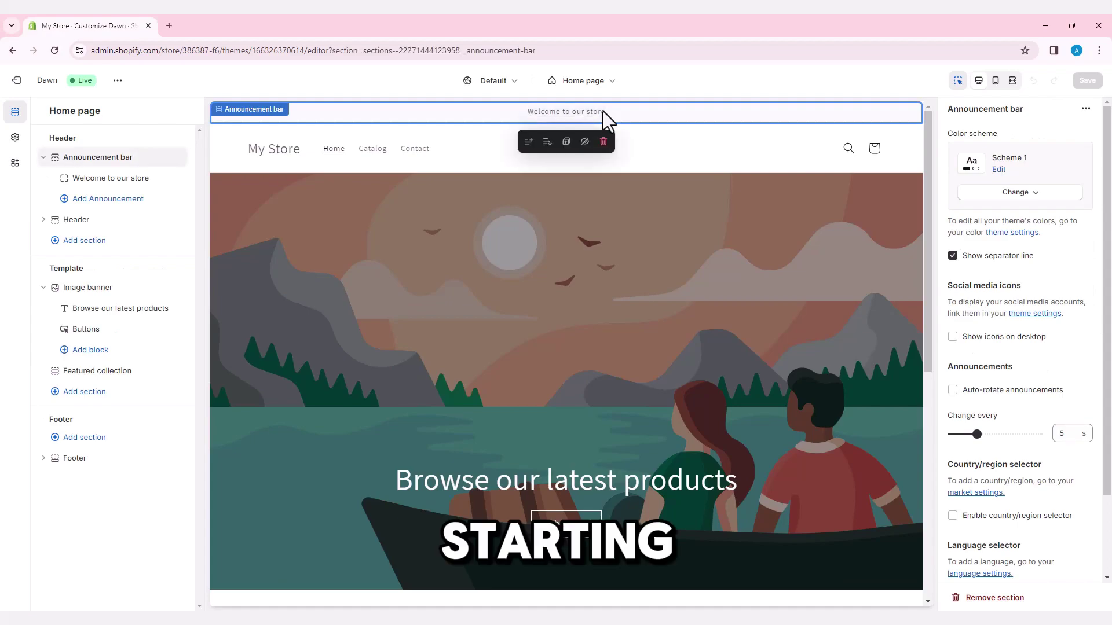
left_click(137, 180)
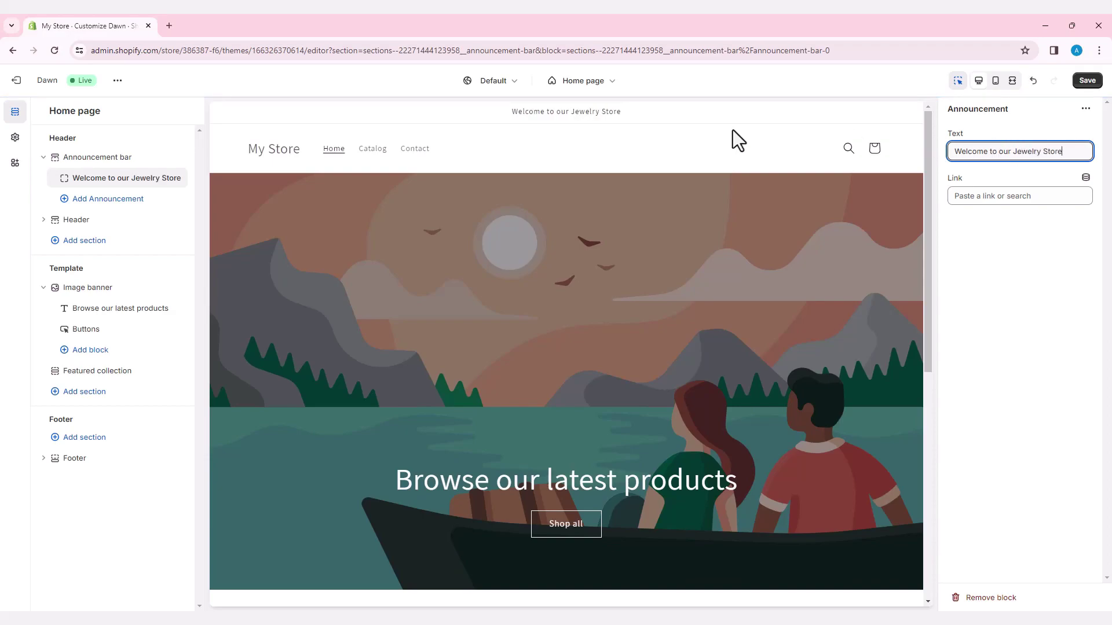
Upload Classic new jewelry Logo.png and set it as the store logo in the theme settings
left_click(687, 150)
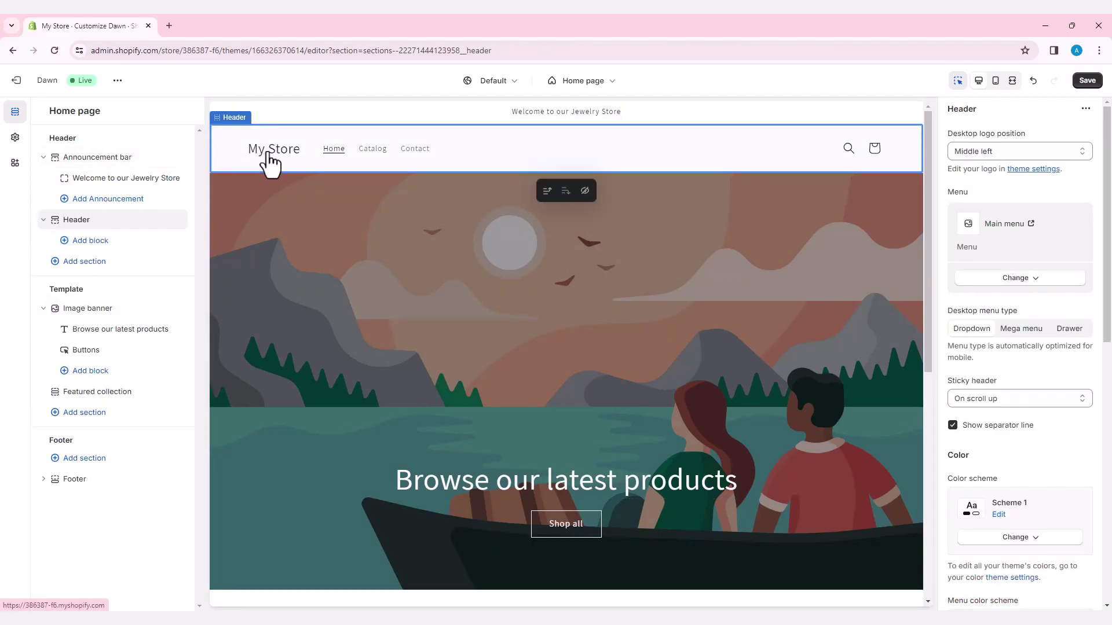
key("Escape")
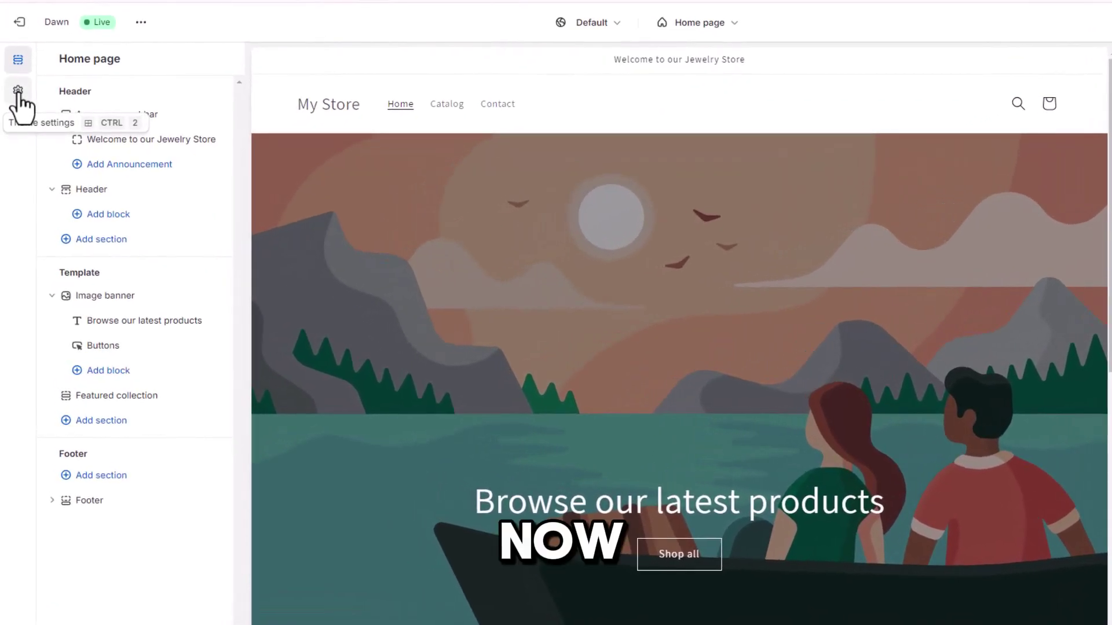
left_click(18, 91)
left_click(67, 94)
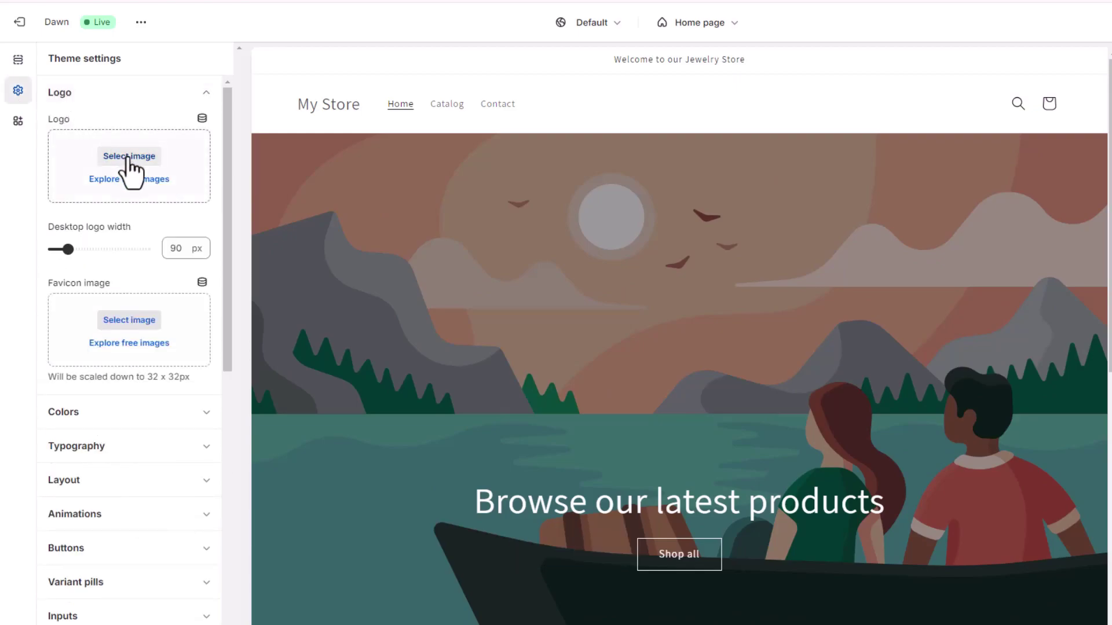
left_click(129, 156)
left_click(673, 421)
left_click(254, 163)
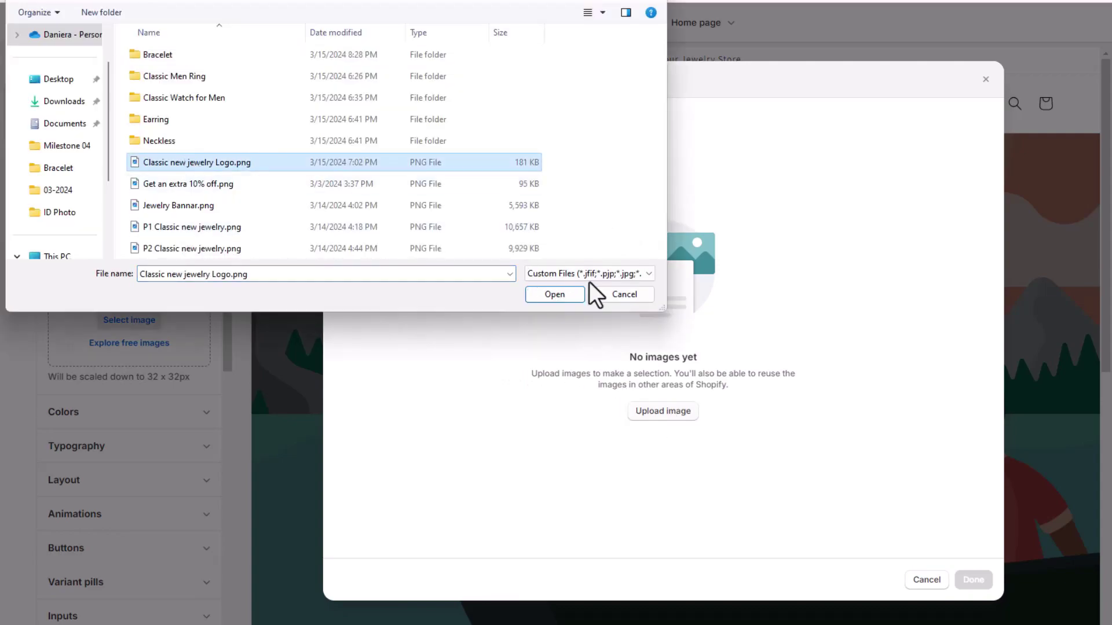
left_click(571, 295)
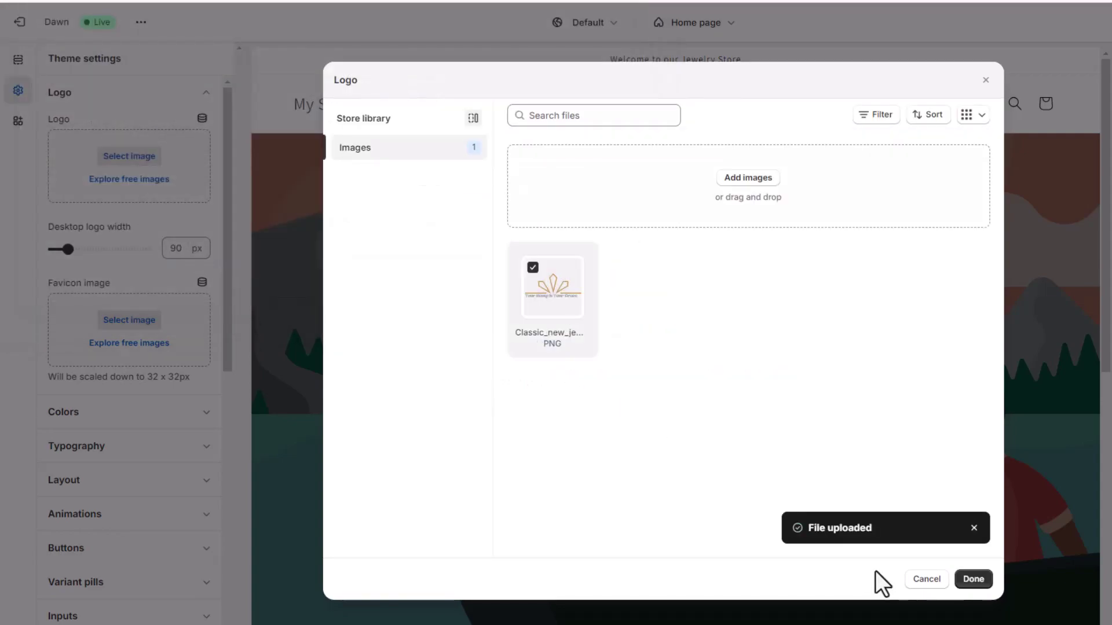
left_click(973, 580)
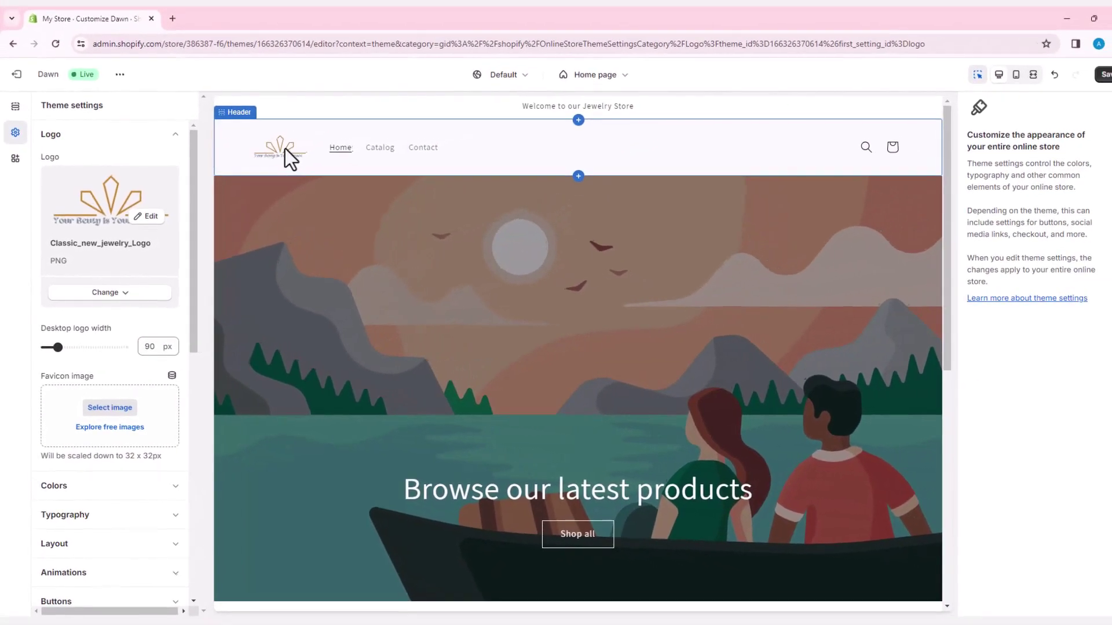
Upload Jewelry Bannar.png and set it as the first image of the home page's image banner
left_click(374, 317)
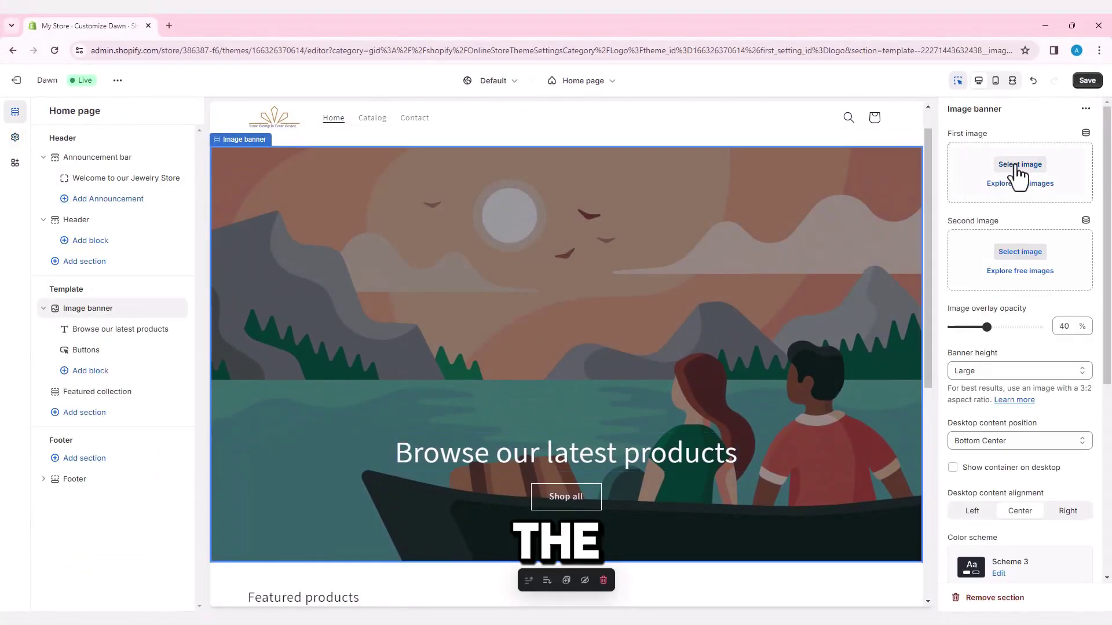
left_click(1018, 165)
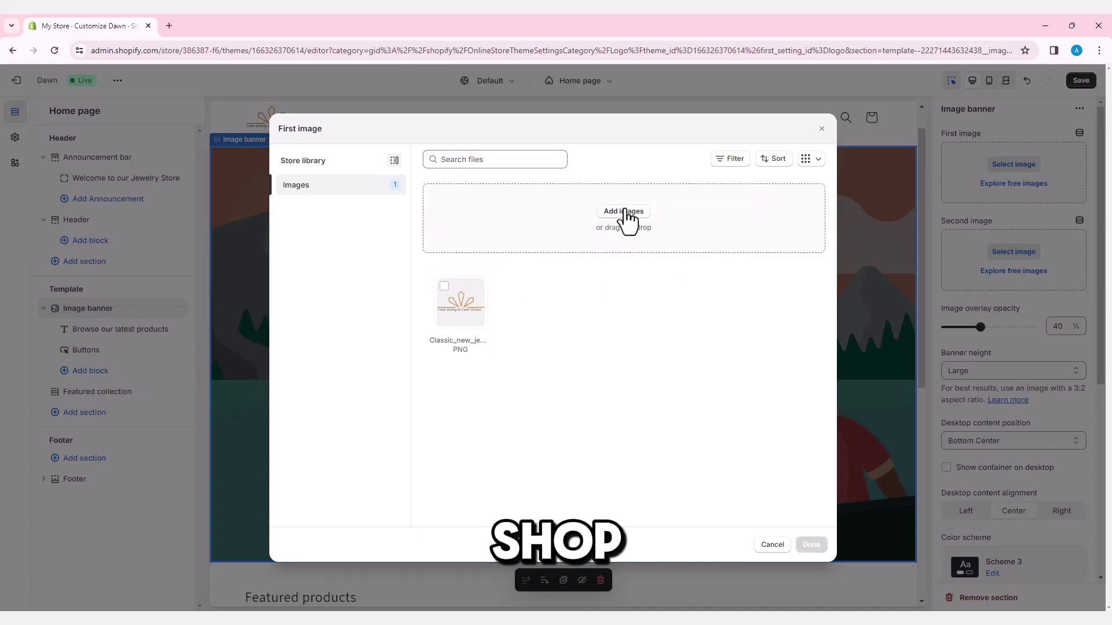
left_click(623, 212)
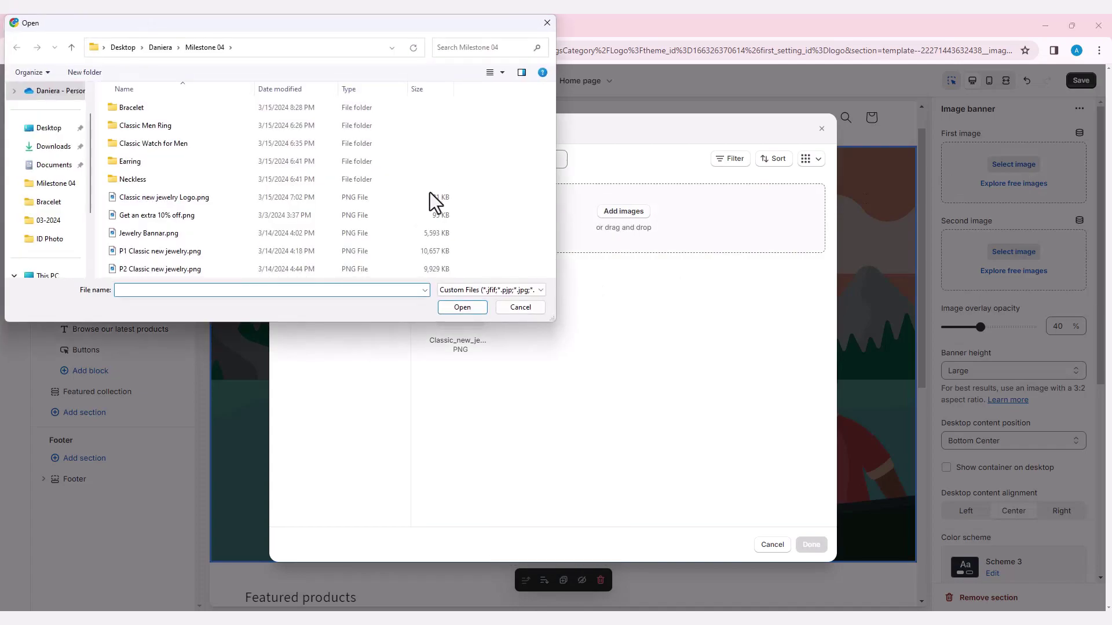
left_click(190, 234)
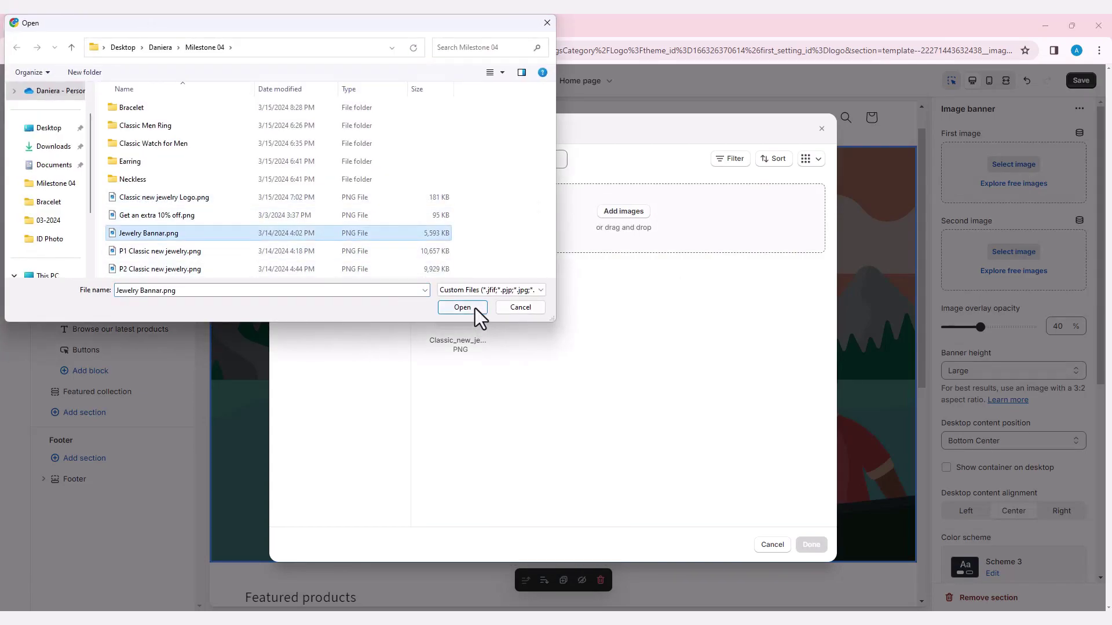
left_click(462, 307)
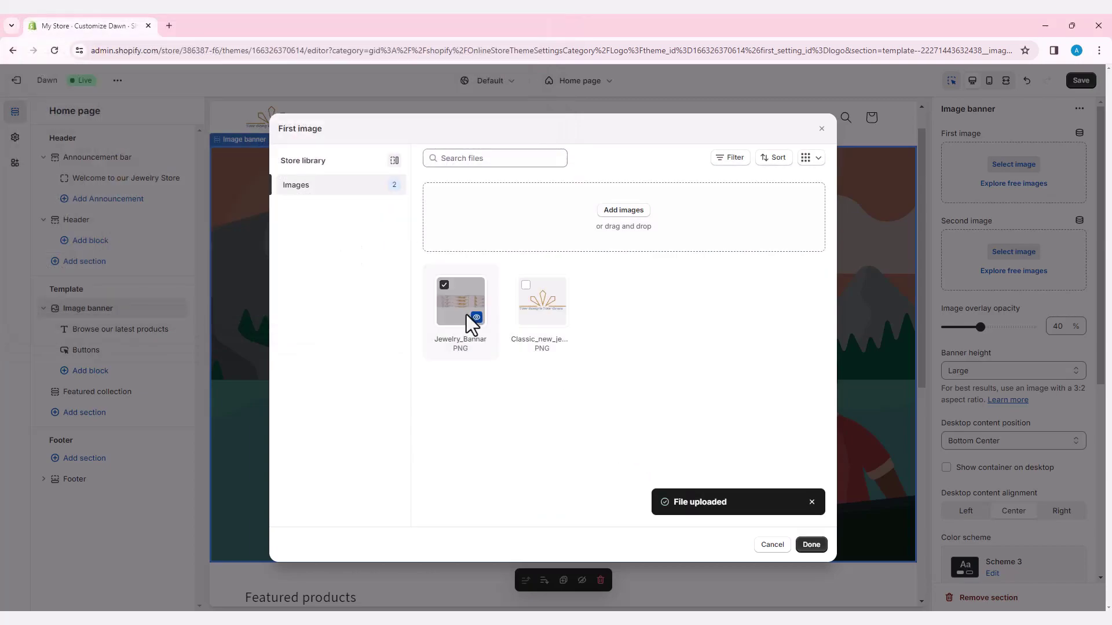
left_click(811, 547)
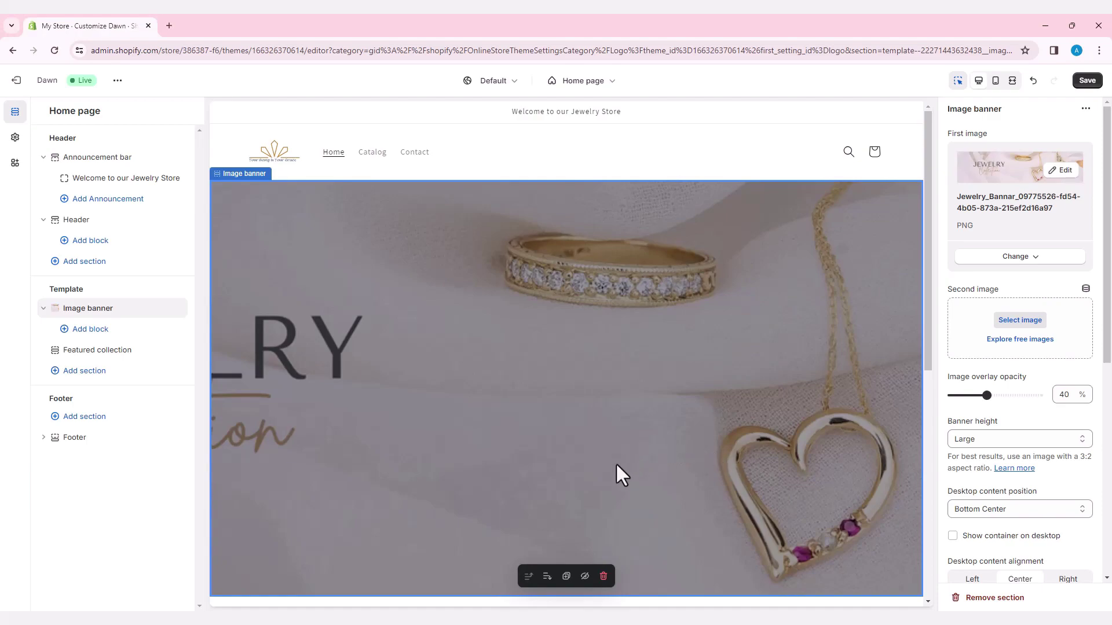
Add a Collage section to the home page template below the featured products
scroll(616, 465, "down", 7)
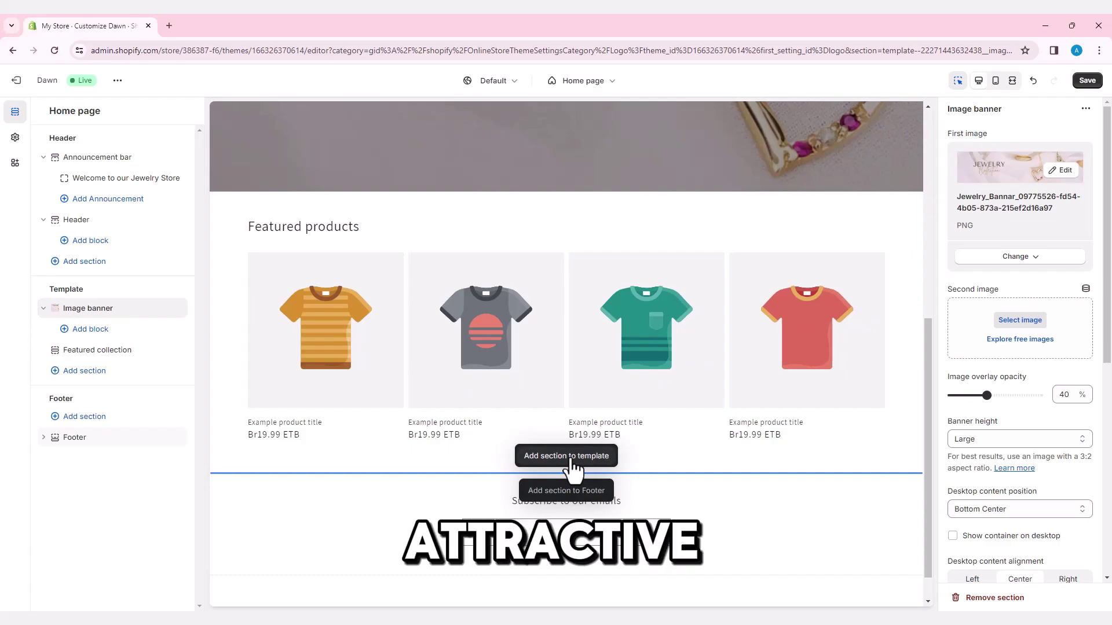
left_click(571, 460)
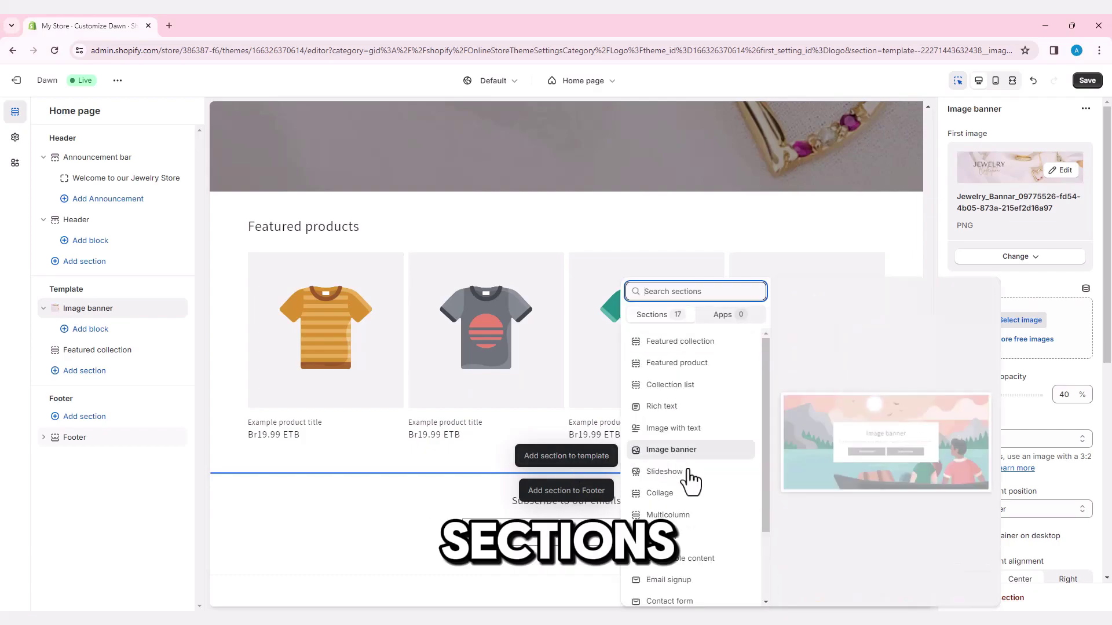
left_click(663, 496)
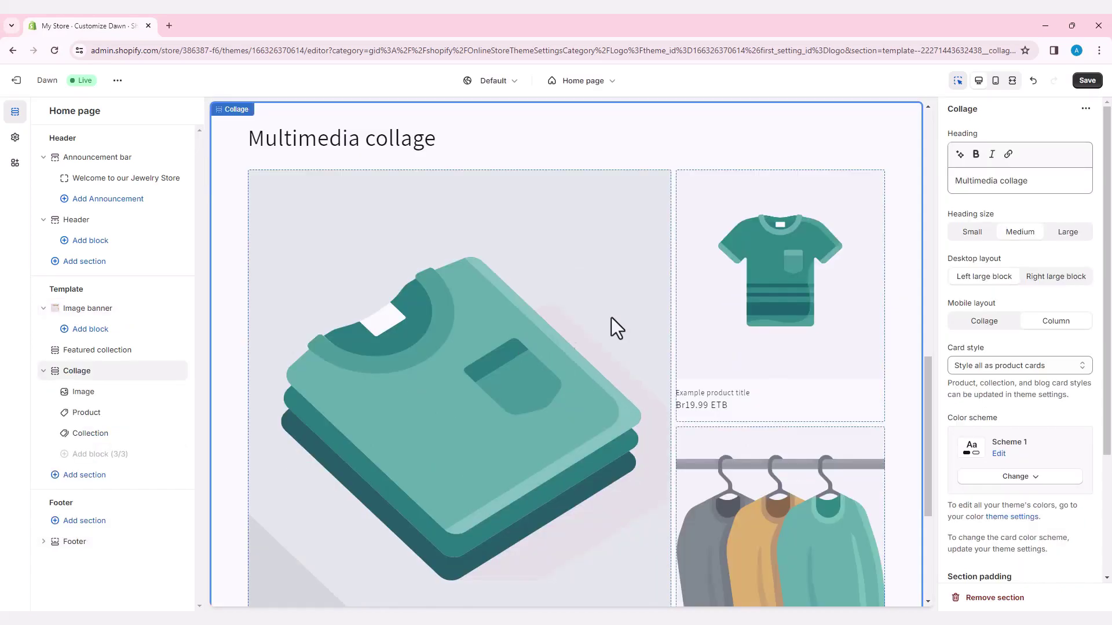
Upload Classic new jewelry.gif from the Bracelet folder and use it for the collage's large image block
left_click(611, 317)
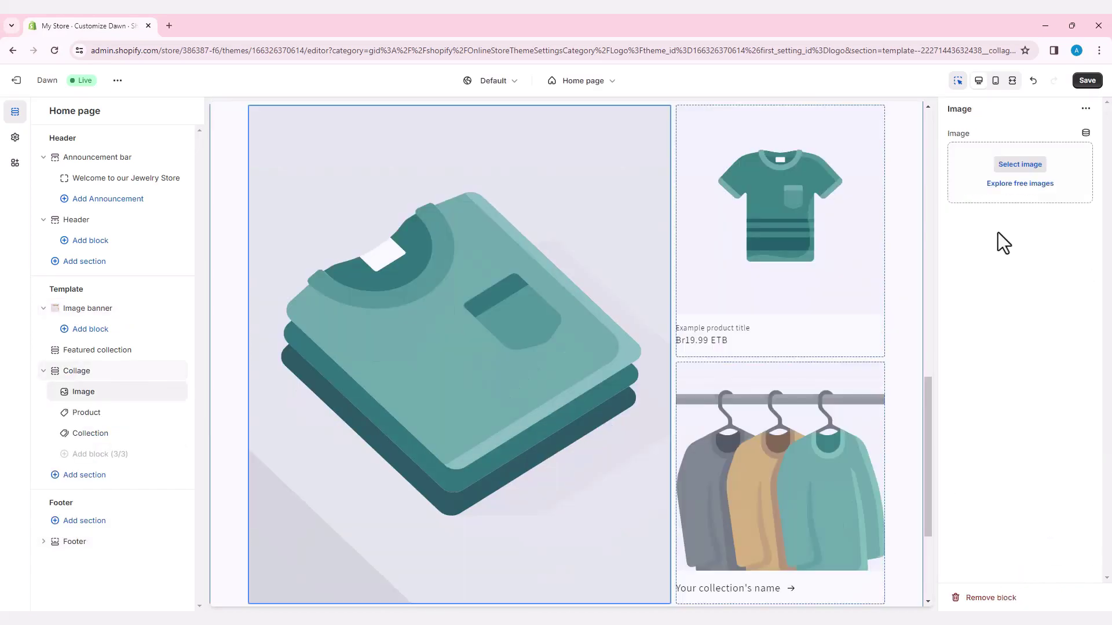
left_click(1013, 166)
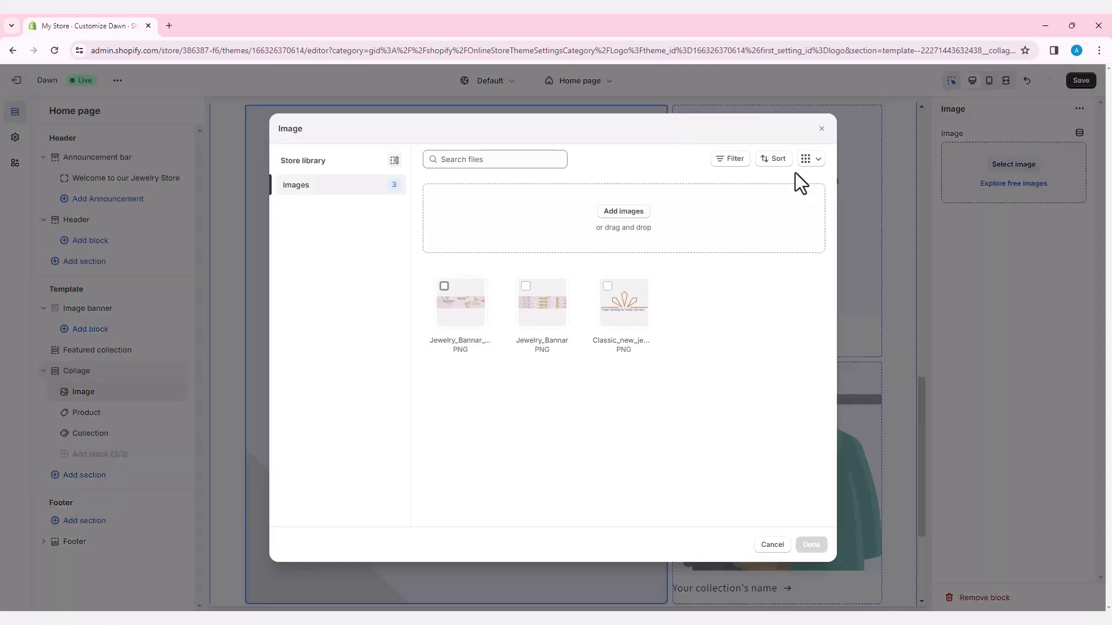
left_click(480, 196)
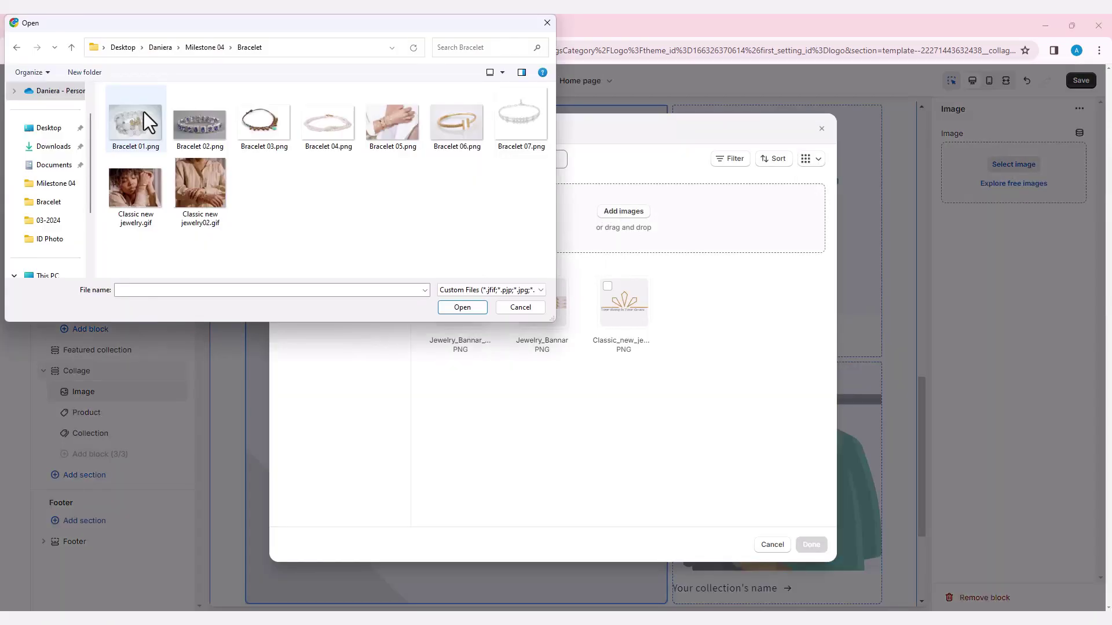
left_click(133, 199)
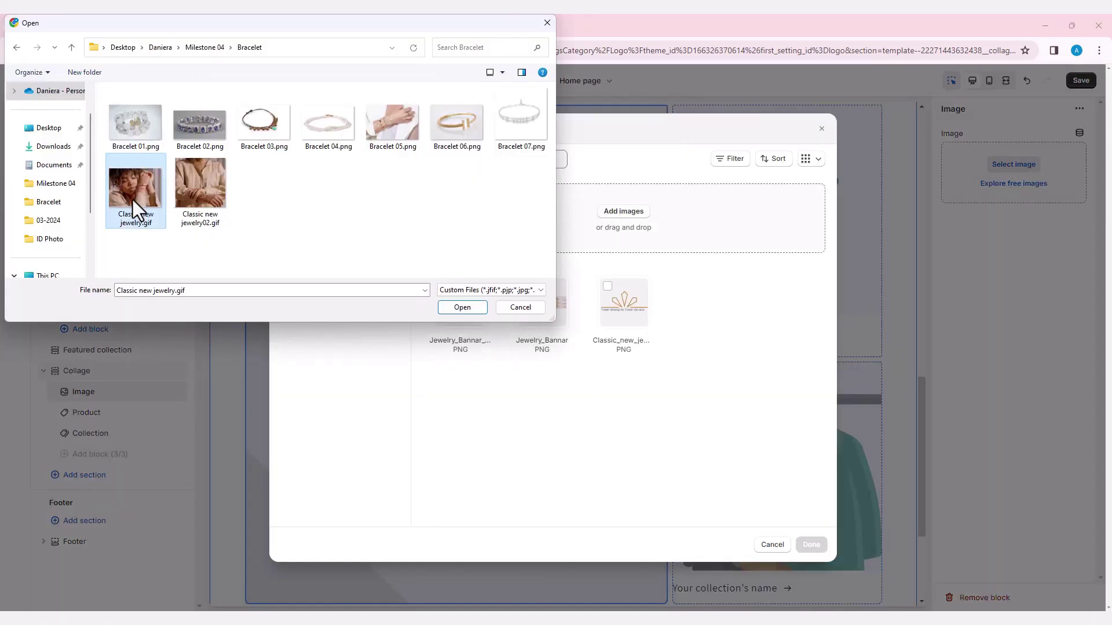
left_click(474, 310)
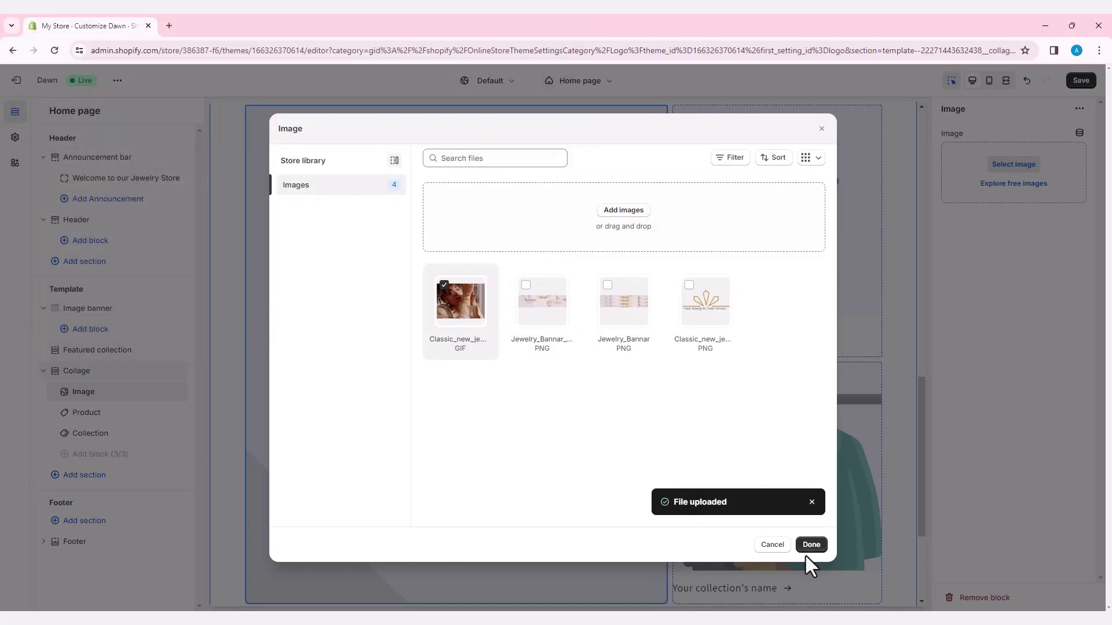
left_click(811, 545)
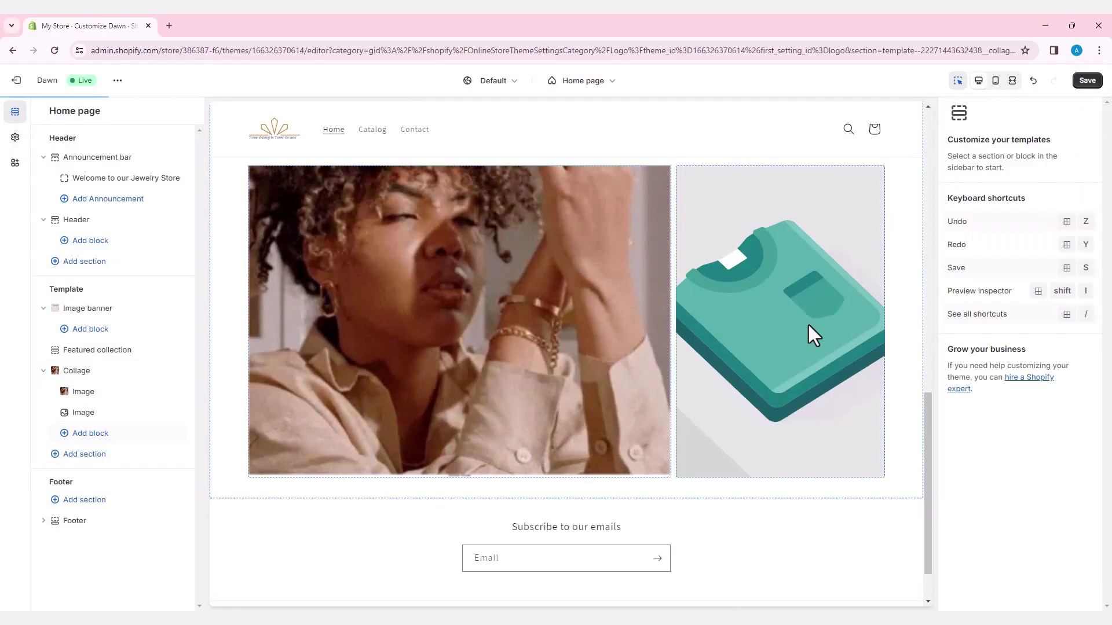
Upload Classic new jewelry02.gif from the Bracelet folder and use it for the collage's second image block
left_click(794, 329)
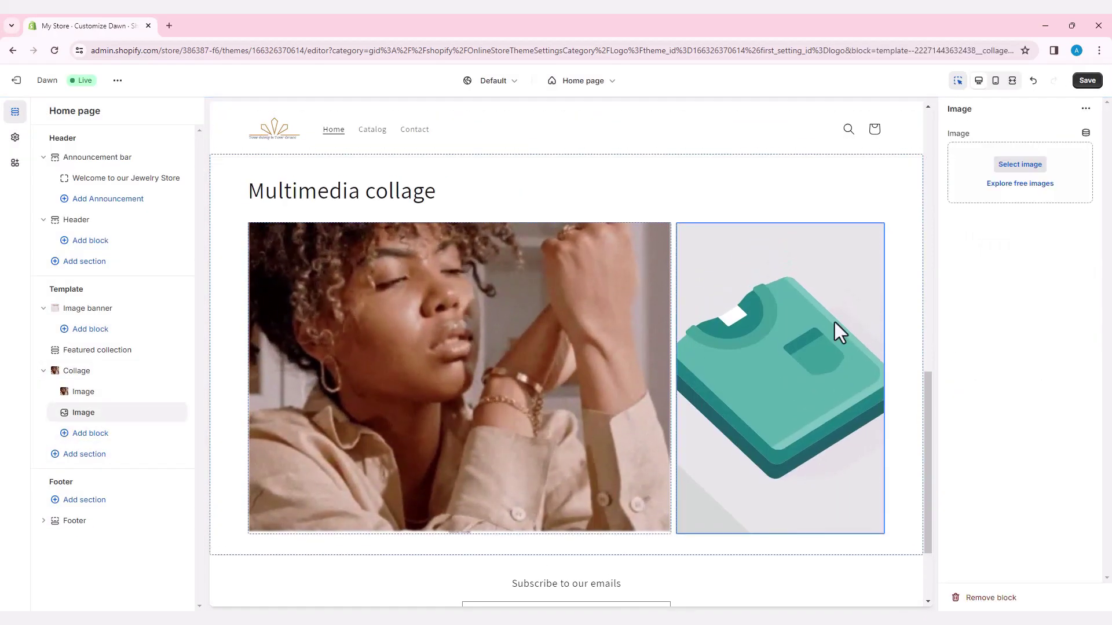
left_click(1021, 166)
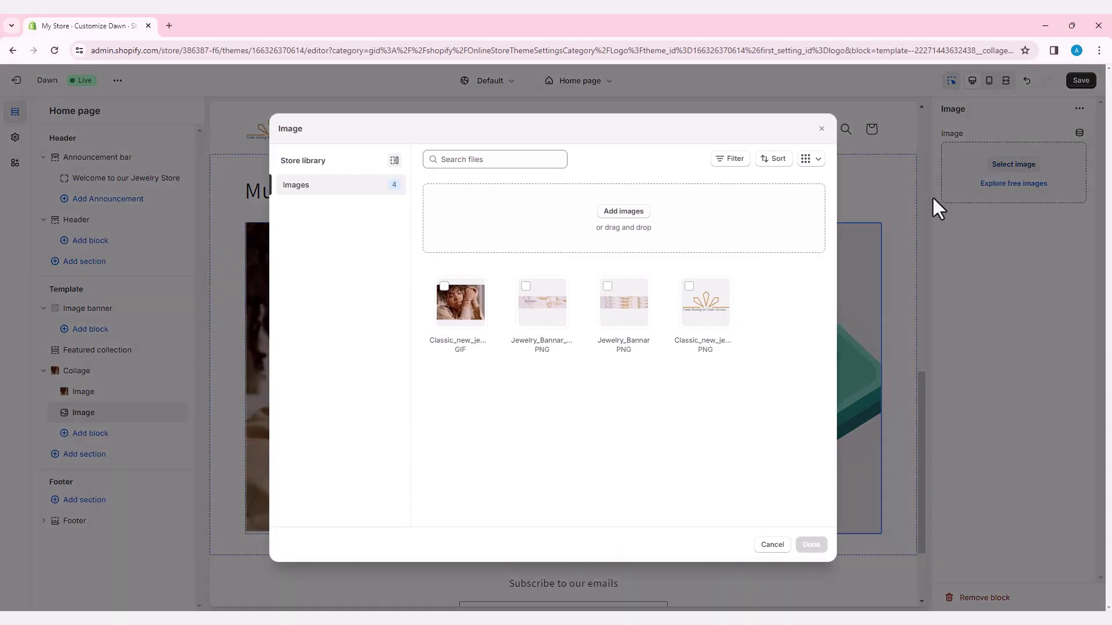
left_click(623, 212)
left_click(213, 192)
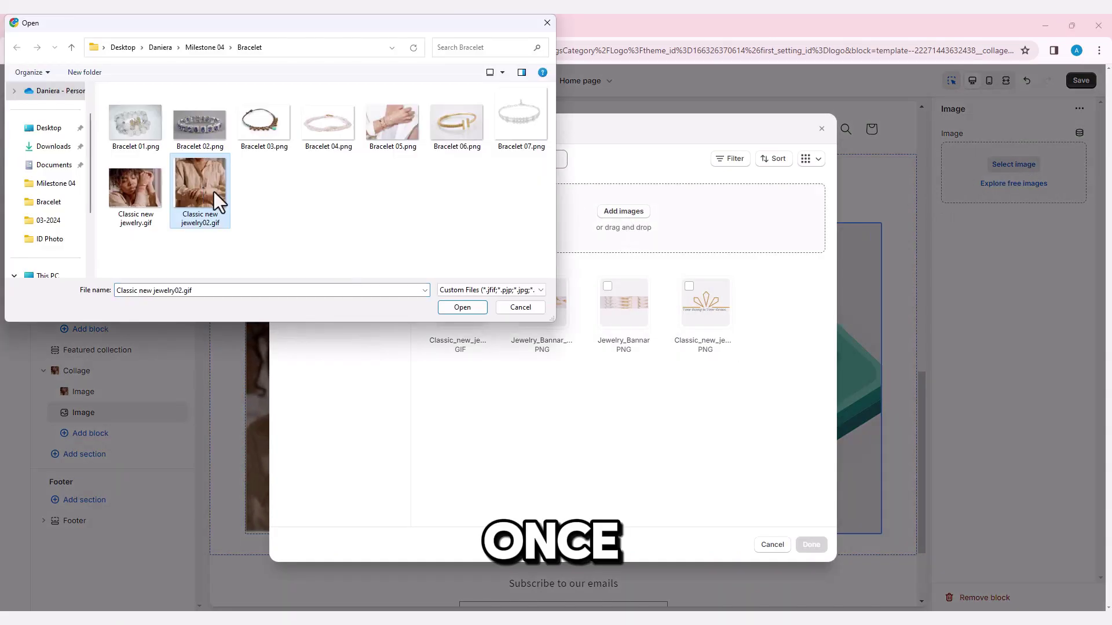
left_click(462, 307)
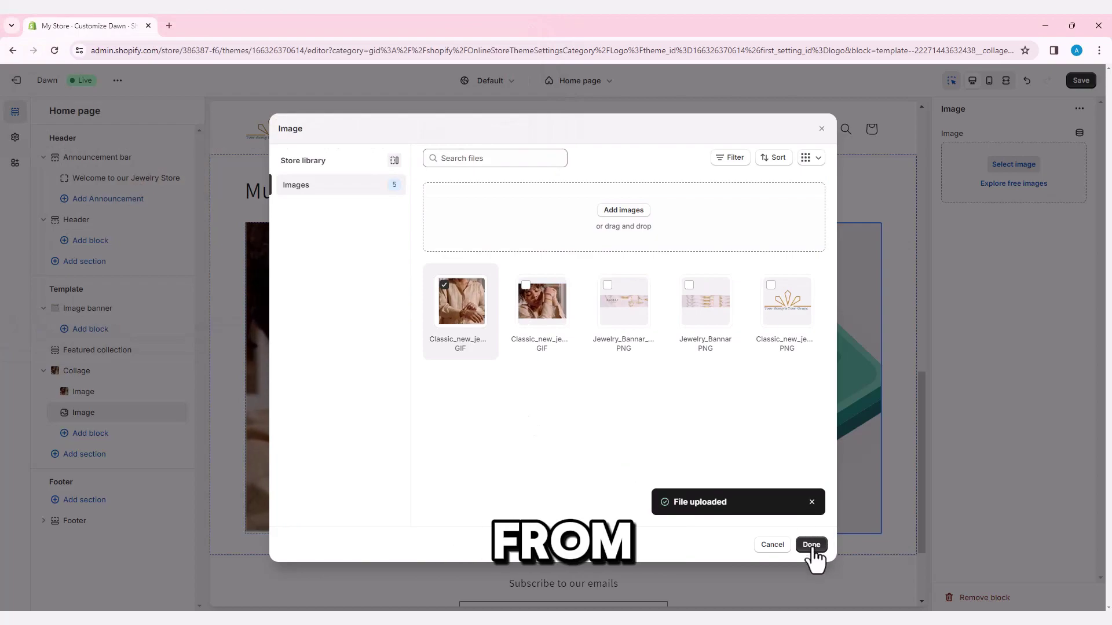
left_click(811, 544)
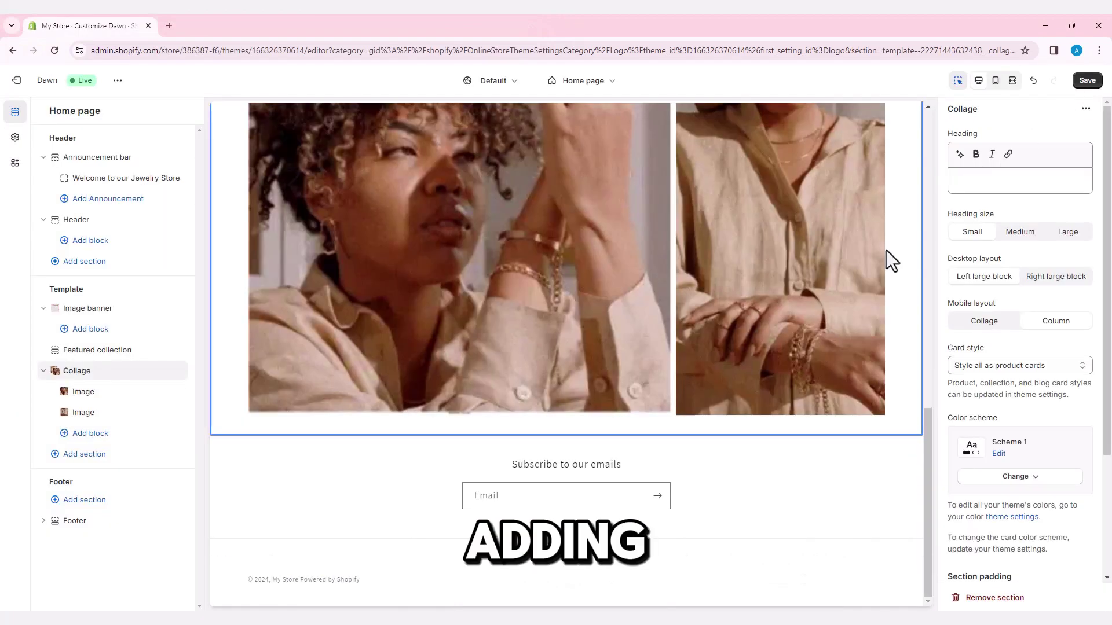
Upload P1 Classic new jewelry.png and P2 Classic new jewelry.png, and set P1 as the second Collage section's large image
scroll(691, 359, "up", 3)
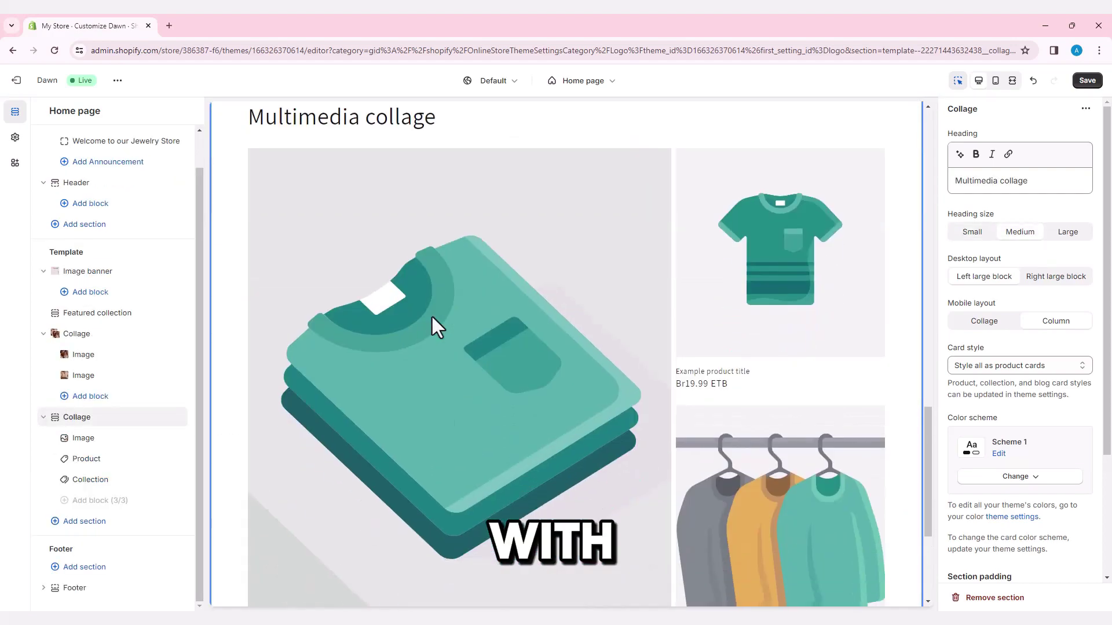
left_click(432, 322)
left_click(1013, 164)
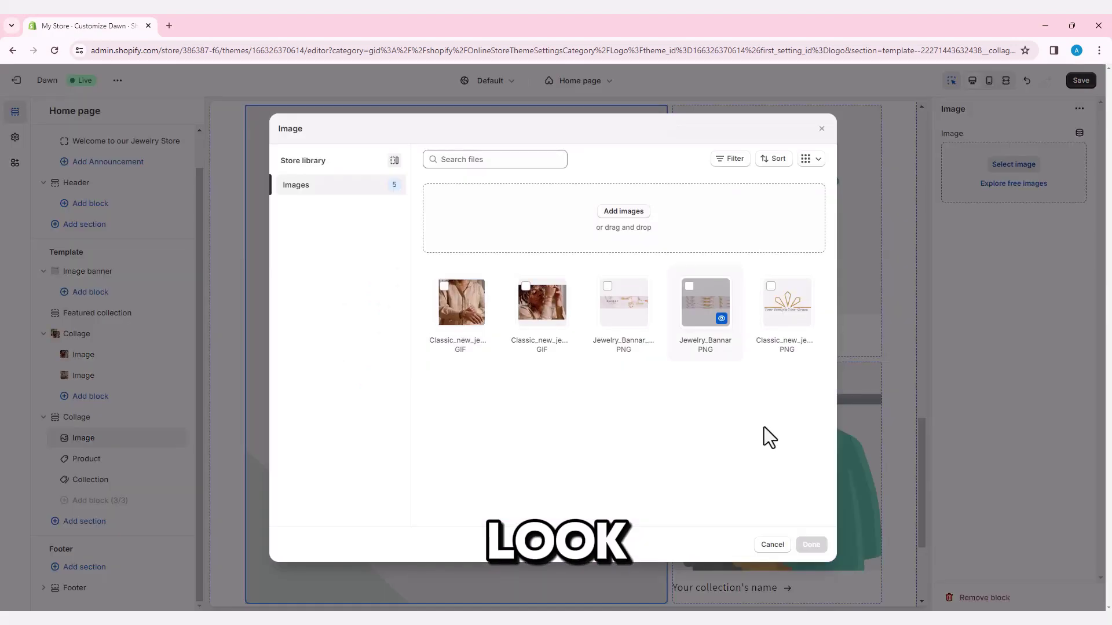
left_click(623, 211)
left_click(71, 47)
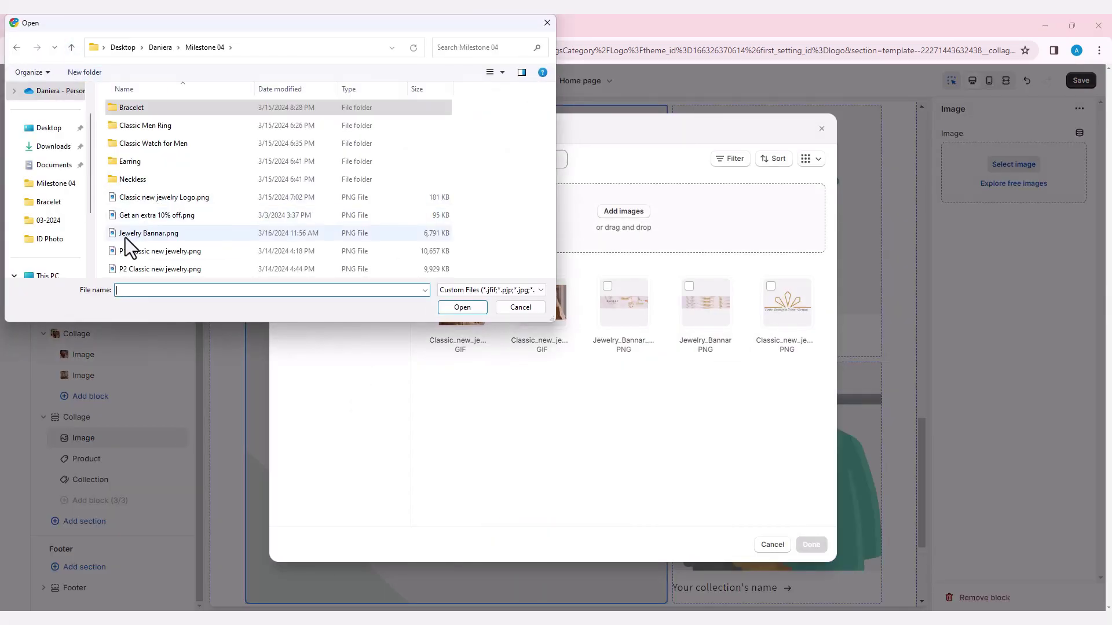
left_click(132, 251)
left_click(151, 270, "ctrl")
left_click(462, 307)
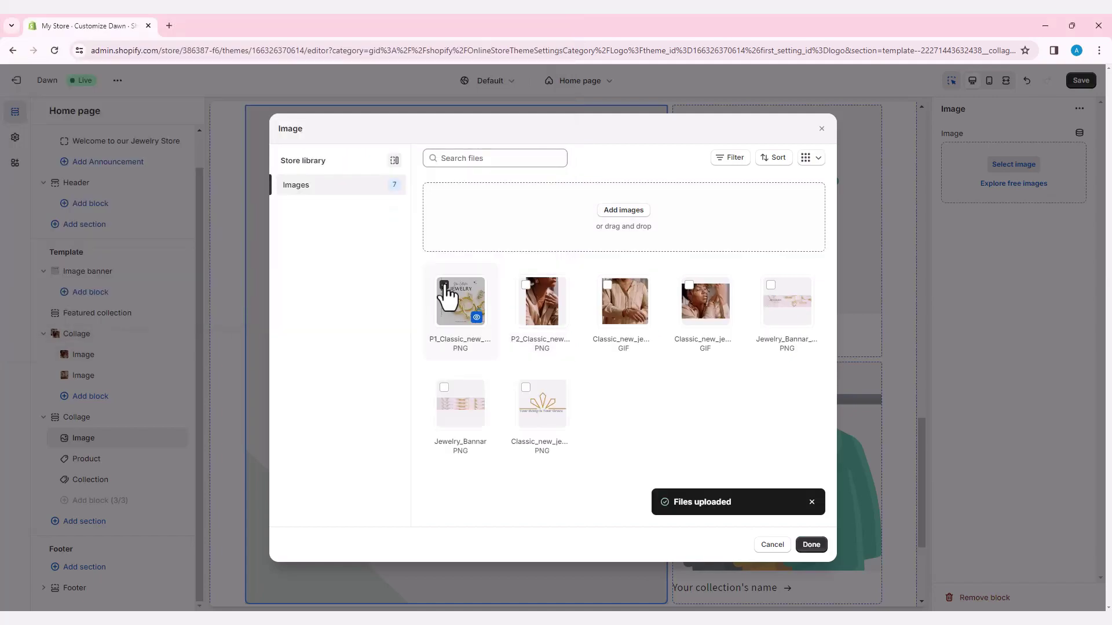
left_click(813, 547)
Remove the Product and Collection blocks from the second Collage section
left_click(806, 404)
left_click(164, 459)
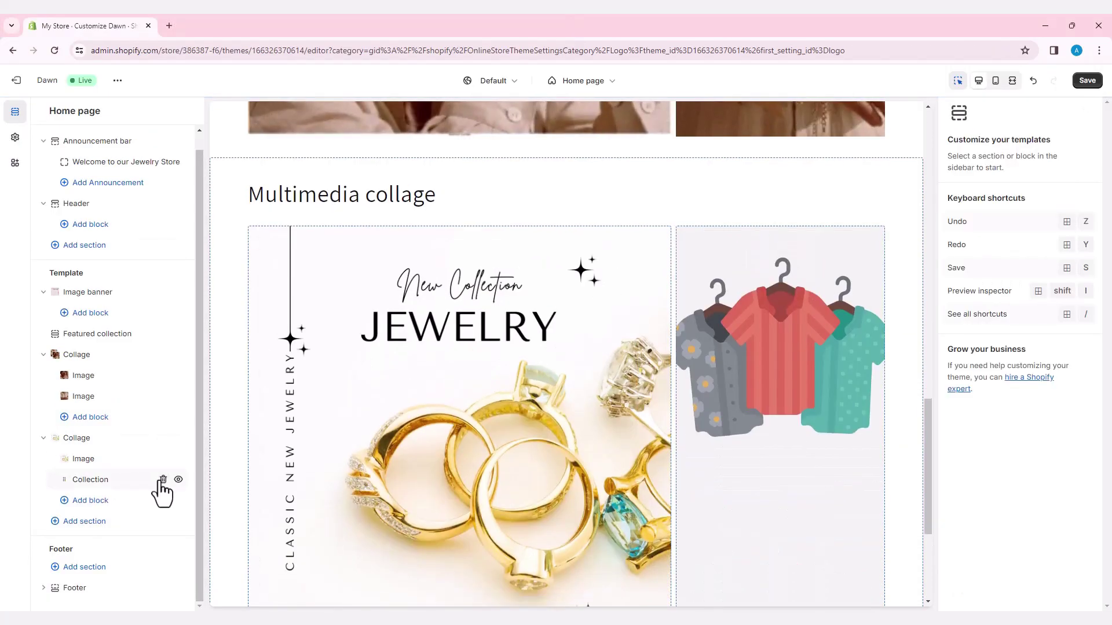
left_click(163, 479)
Add another Image block to the second Collage section and set its image to P2_Classic_new_jewelry
left_click(87, 479)
left_click(235, 528)
left_click(1019, 168)
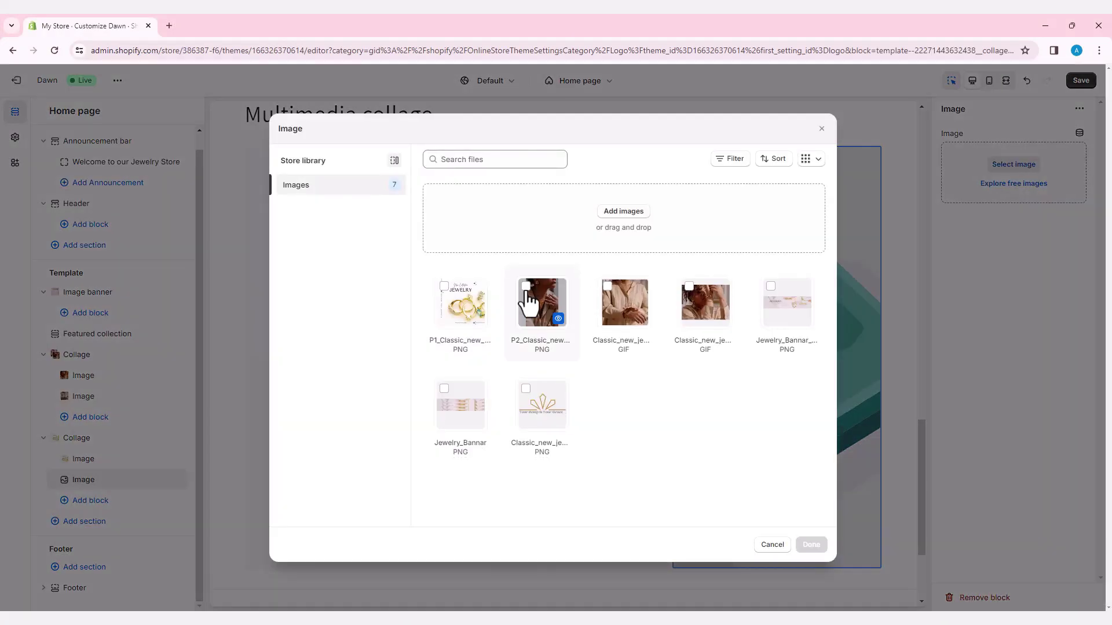
left_click(812, 545)
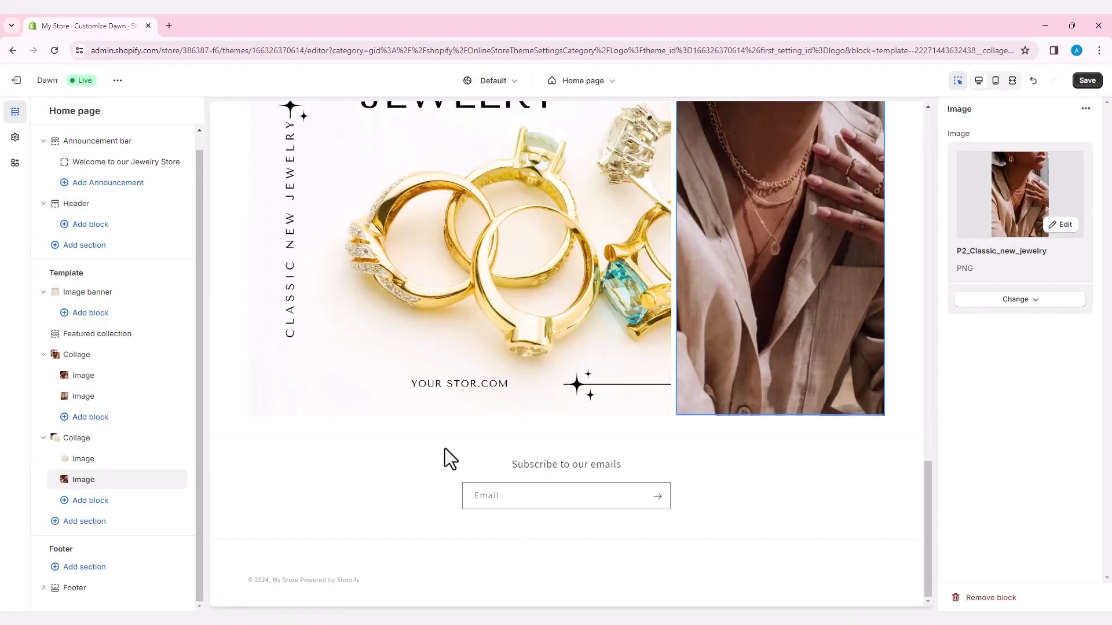
Save the customized home page with both collages
scroll(462, 435, "up", 20)
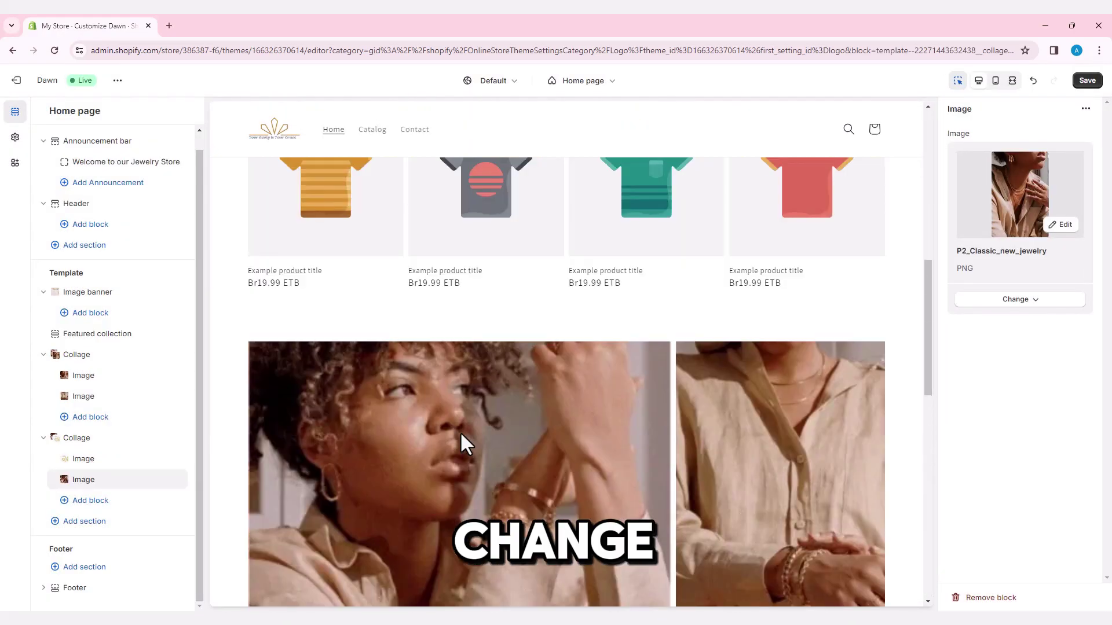
scroll(461, 433, "up", 3)
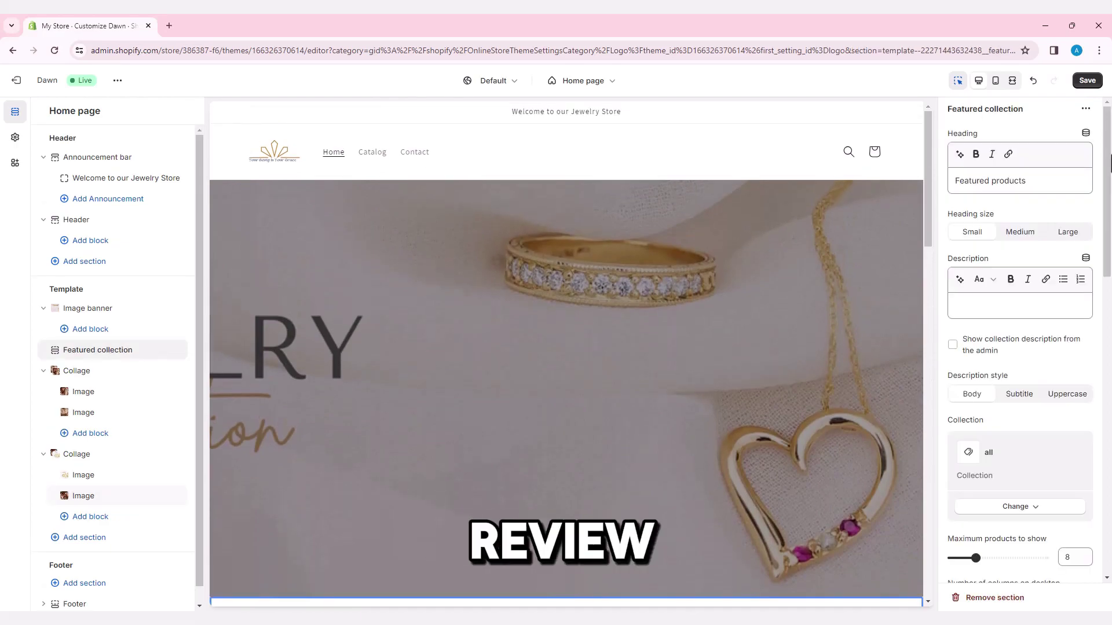
left_click(1089, 82)
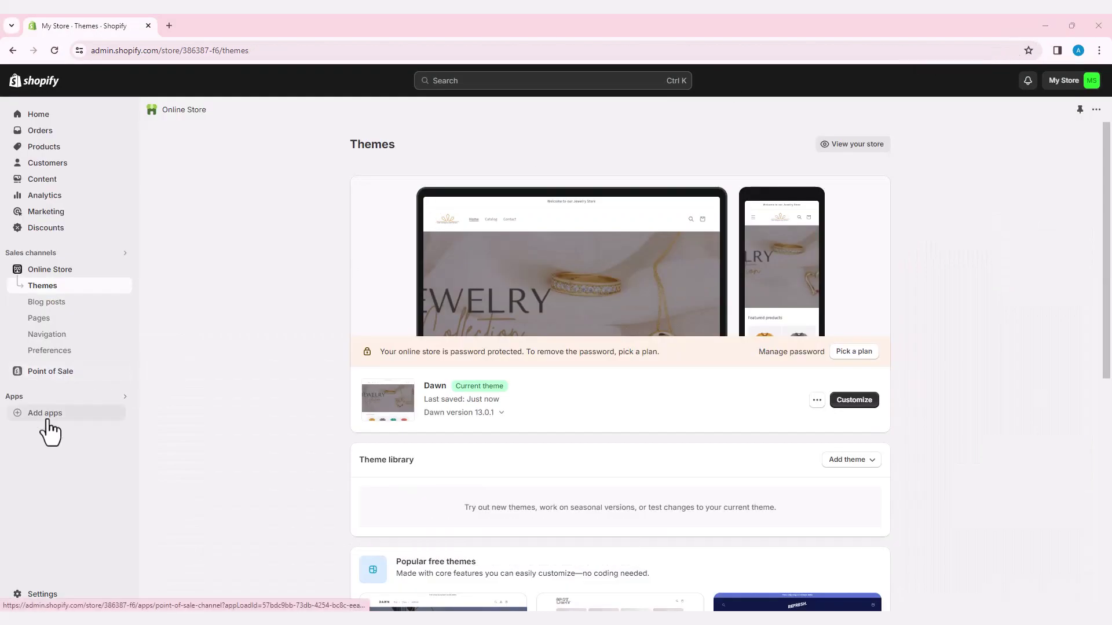
Install the Judge.me Product Reviews app from the Shopify App Store and proceed through its onboarding to the app embed step
left_click(47, 414)
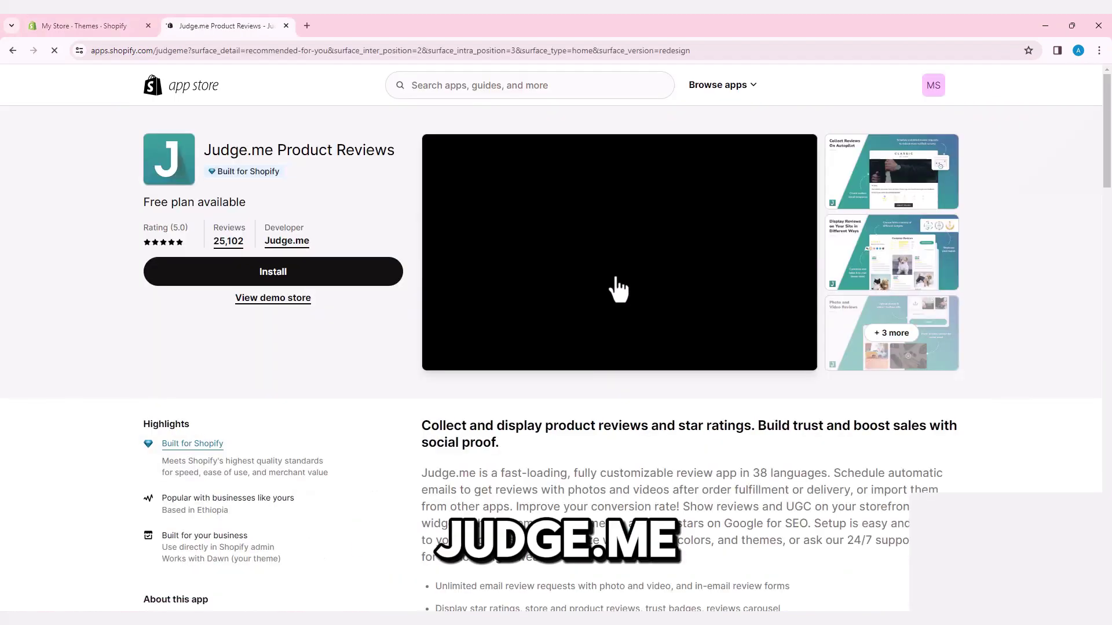
left_click(284, 274)
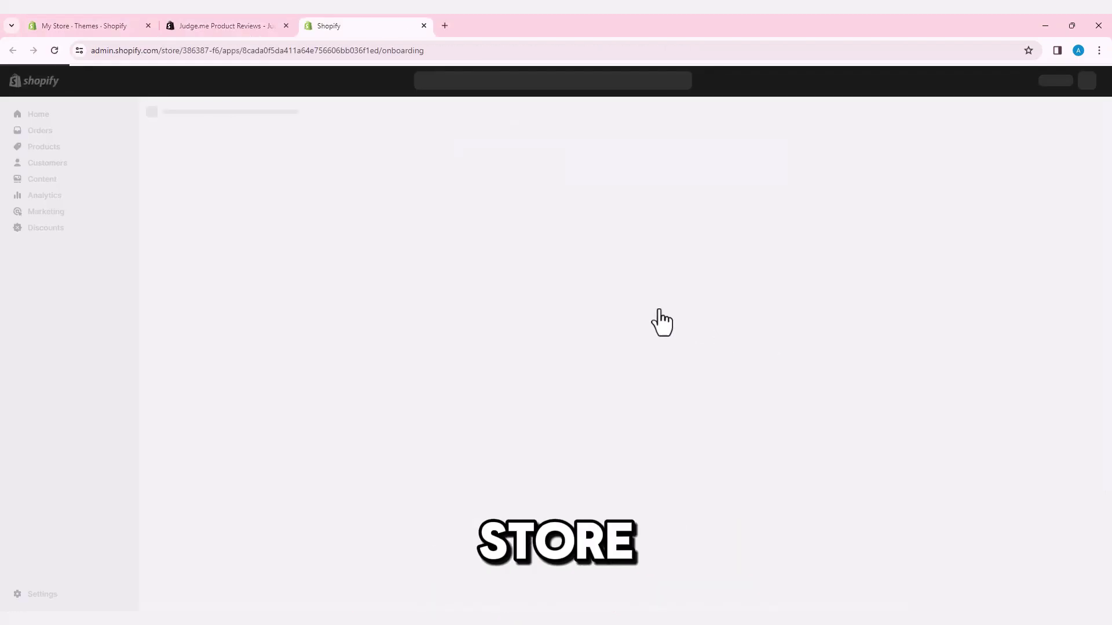
left_click(829, 454)
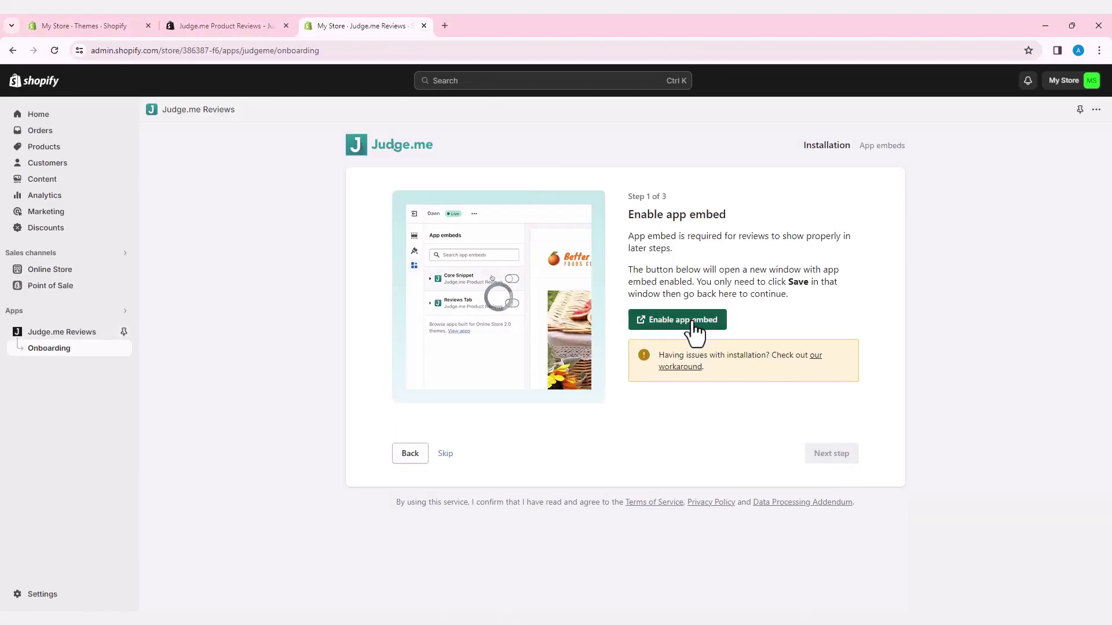
Enable the Judge.me app embed in the Dawn theme
left_click(692, 322)
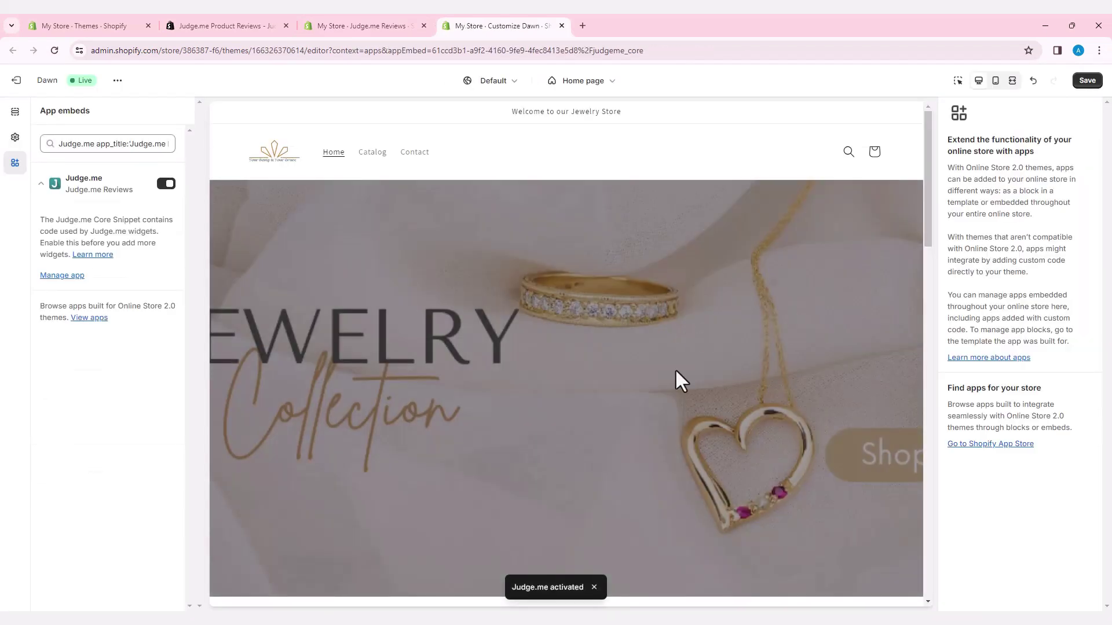
scroll(638, 433, "down", 10)
left_click(335, 25)
left_click(477, 25)
Add the Judge.me Review Widget as a new app section below the collages in the home page template
left_click(15, 137)
left_click(15, 112)
left_click(84, 478)
left_click(300, 315)
left_click(244, 362)
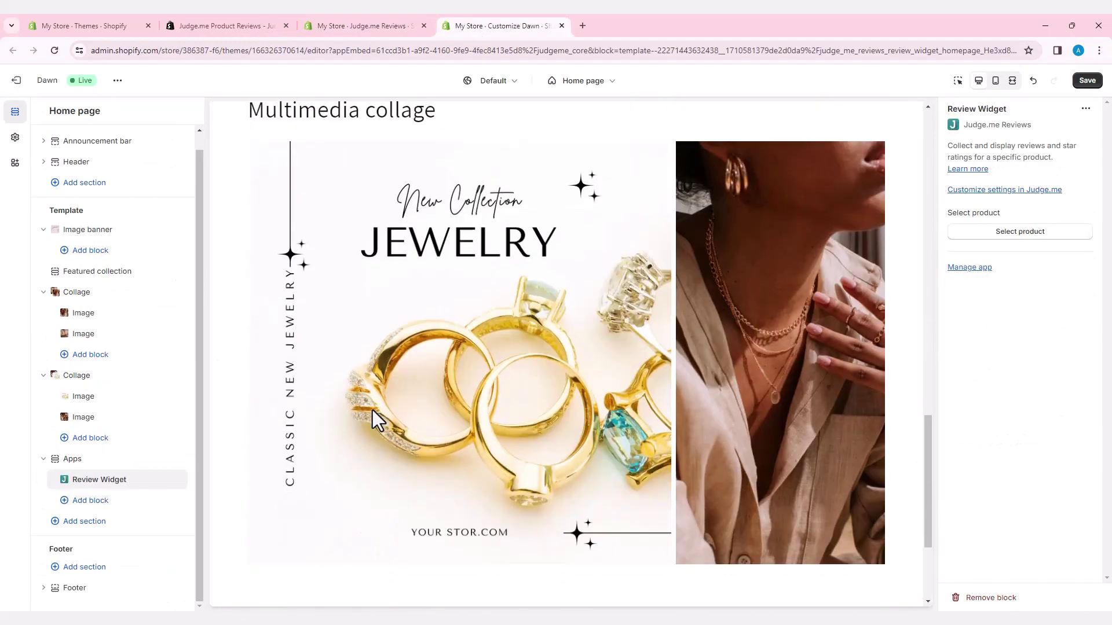
Add the Judge.me Reviews Carousel and Reviews Text blocks to the Apps section and save the home page
left_click(92, 504)
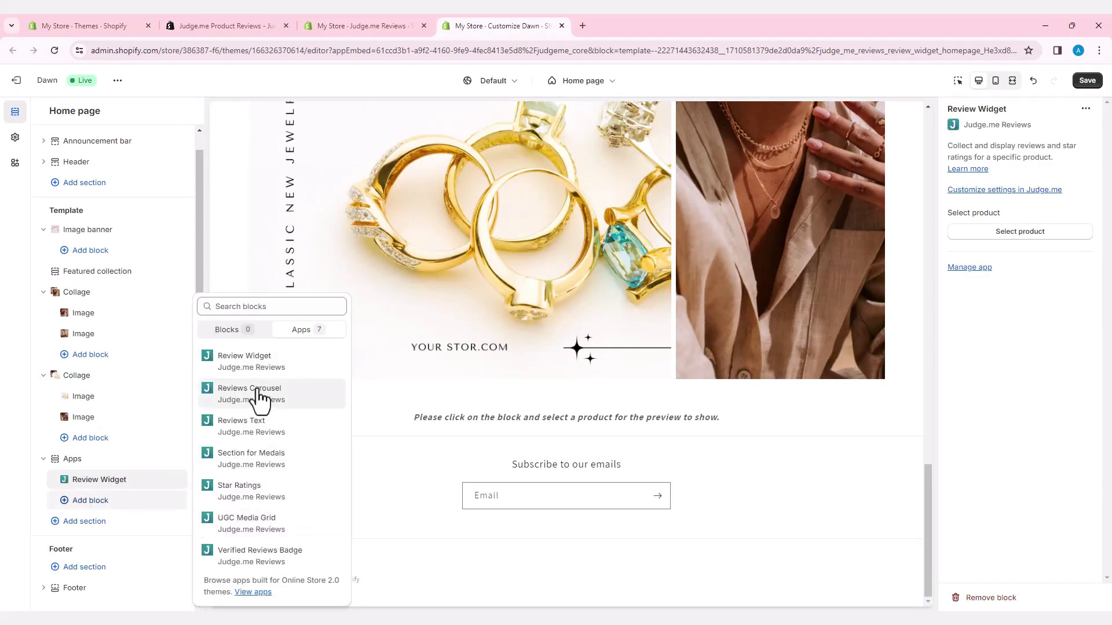
left_click(257, 391)
left_click(90, 521)
left_click(289, 550)
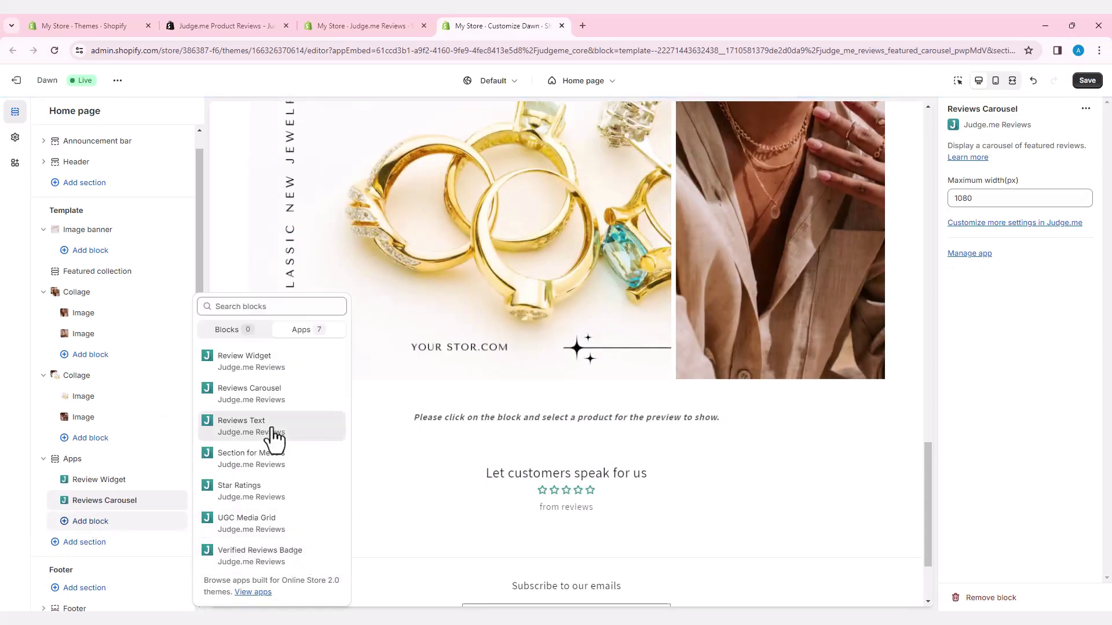
left_click(272, 434)
left_click(1087, 82)
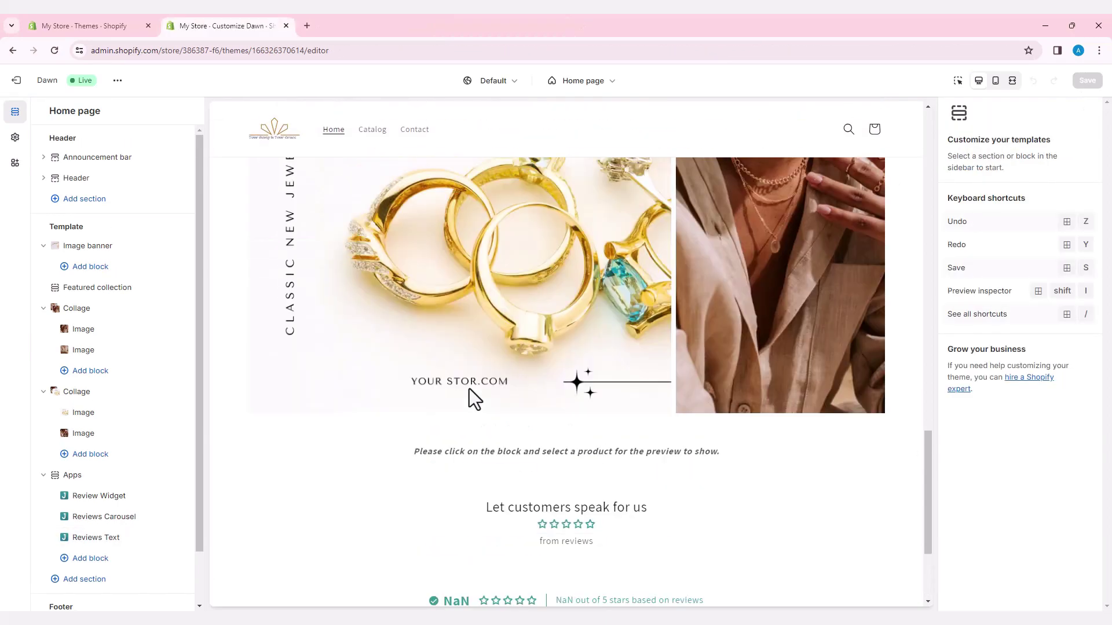
Leave the theme editor and start a new product in the store's Products area
scroll(469, 388, "up", 15)
scroll(468, 387, "up", 2)
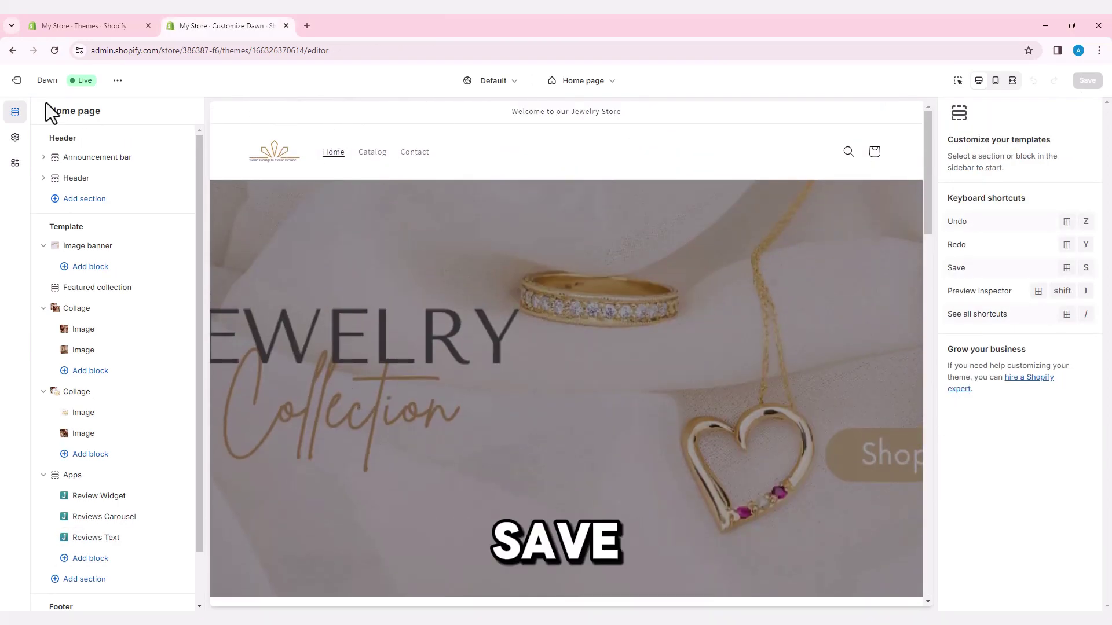
left_click(16, 81)
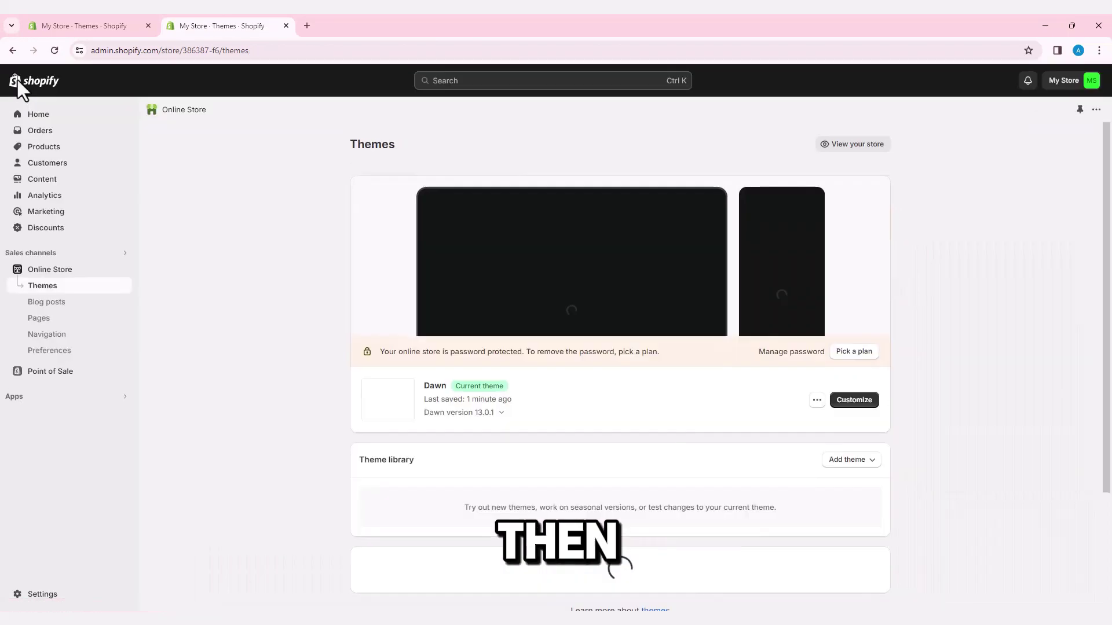
left_click(44, 148)
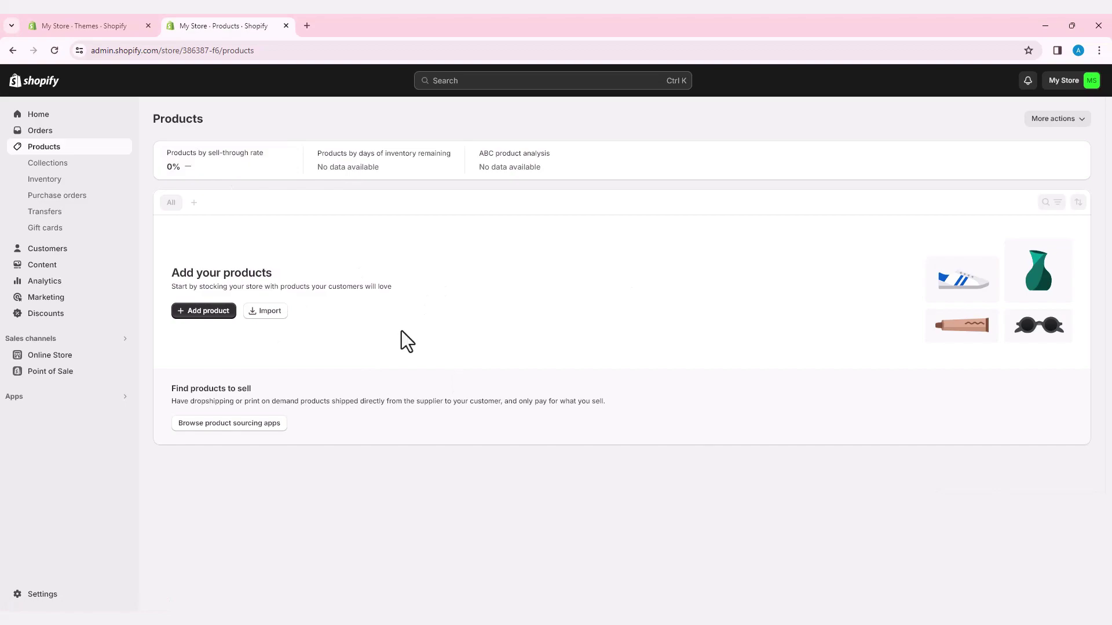
left_click(206, 316)
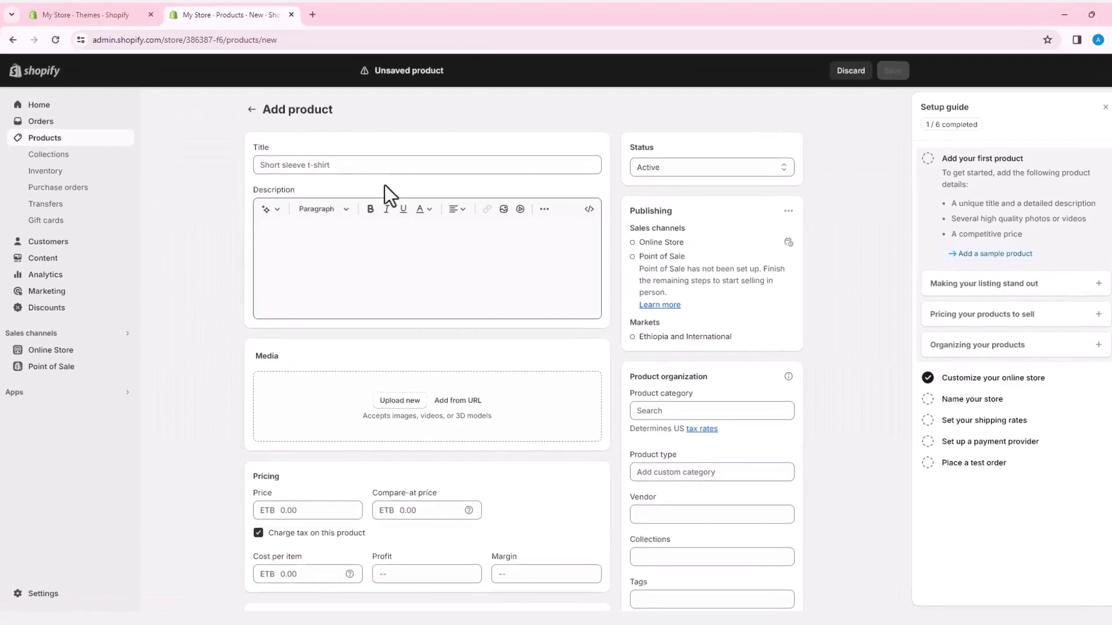
double_click(286, 107)
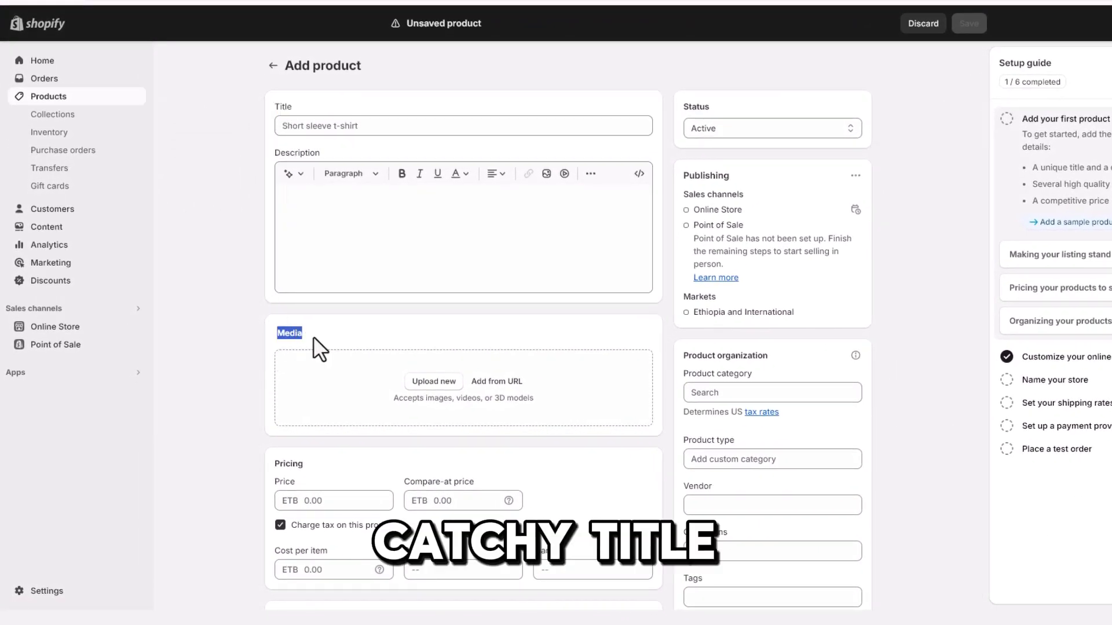
left_click_drag(273, 152, 318, 148)
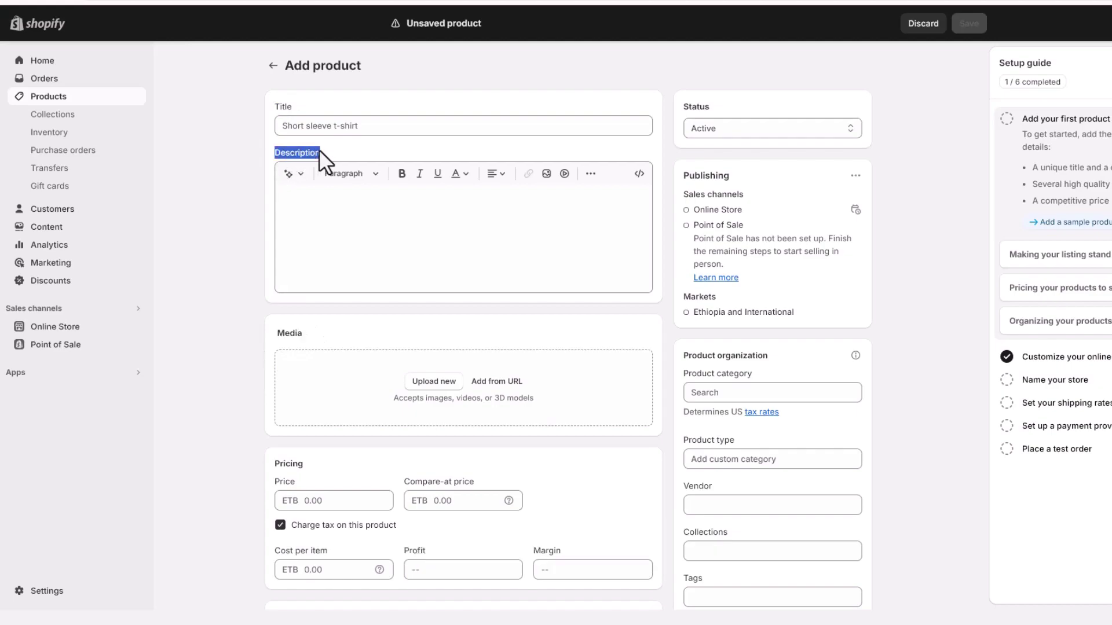
left_click_drag(273, 335, 317, 335)
left_click(318, 333)
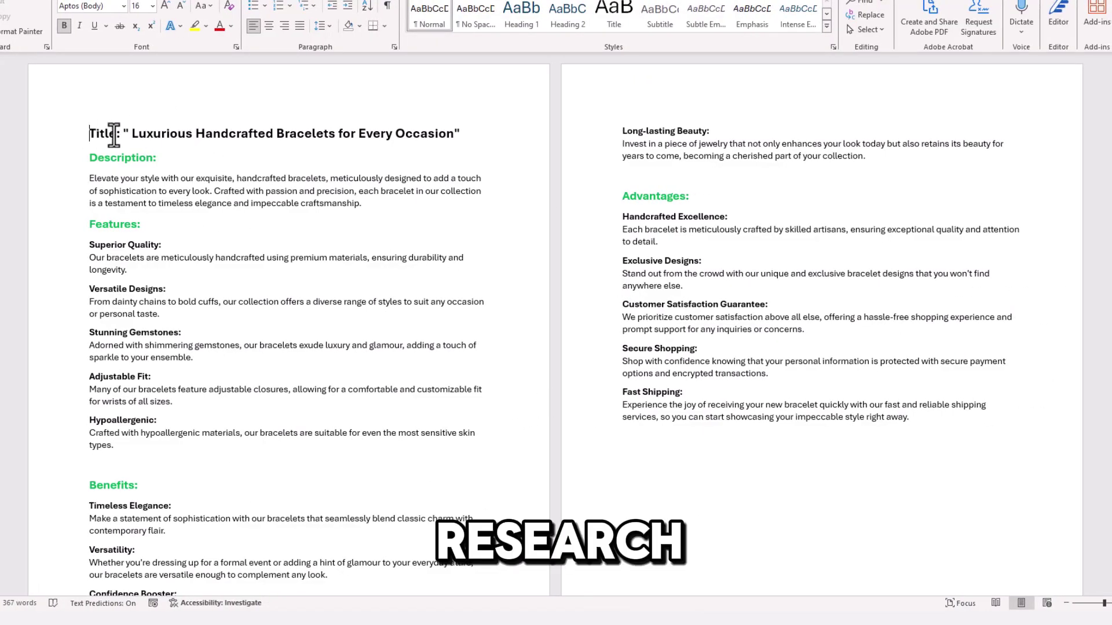
Copy "Luxurious Handcrafted Bracelets for Every Occasion" from the Word document and paste it as the new Shopify product's title
left_click_drag(186, 135, 433, 134)
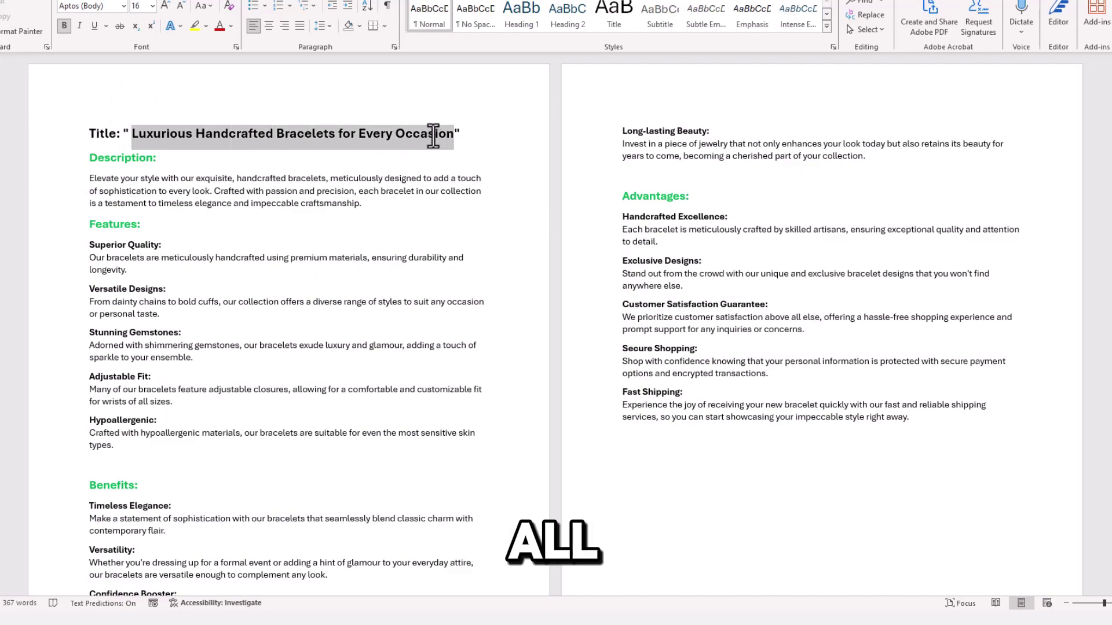
right_click(400, 136)
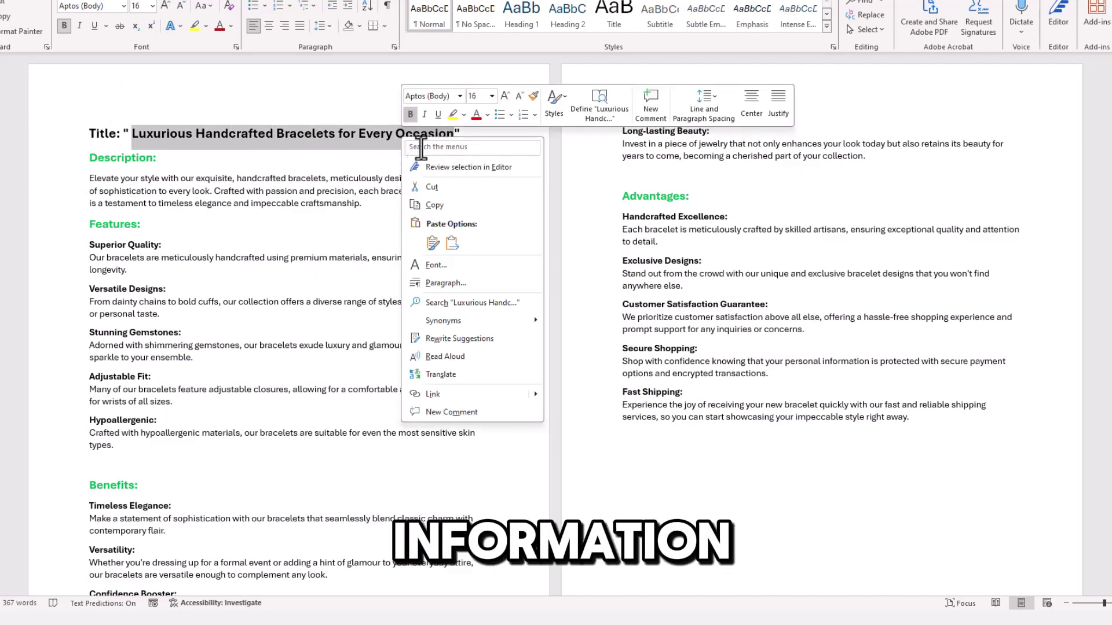
left_click(436, 204)
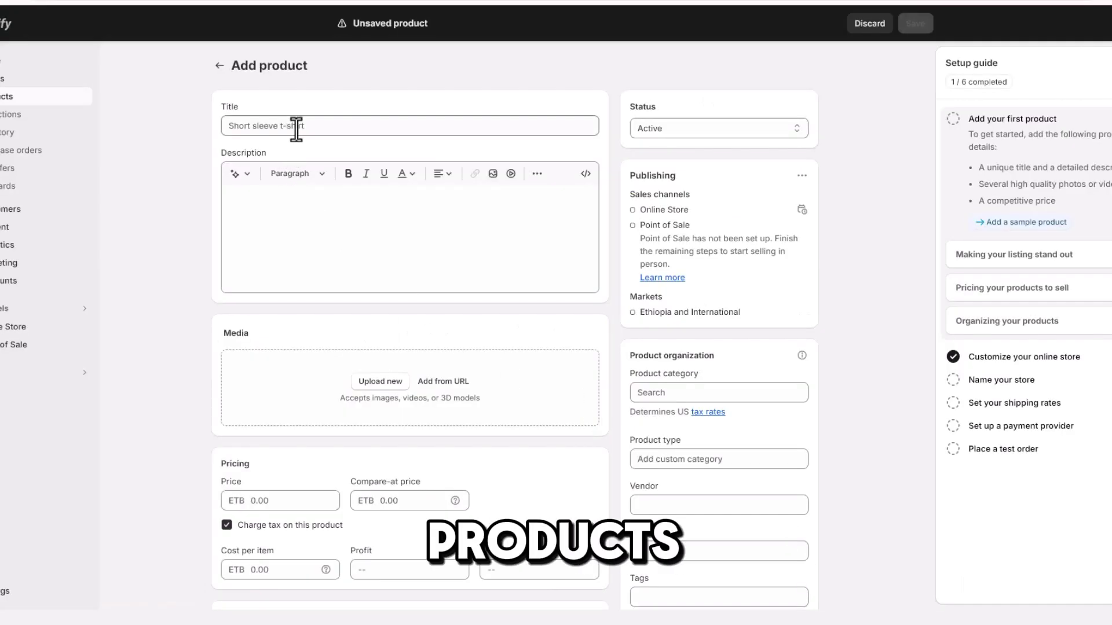
left_click(296, 129)
key("ctrl+v")
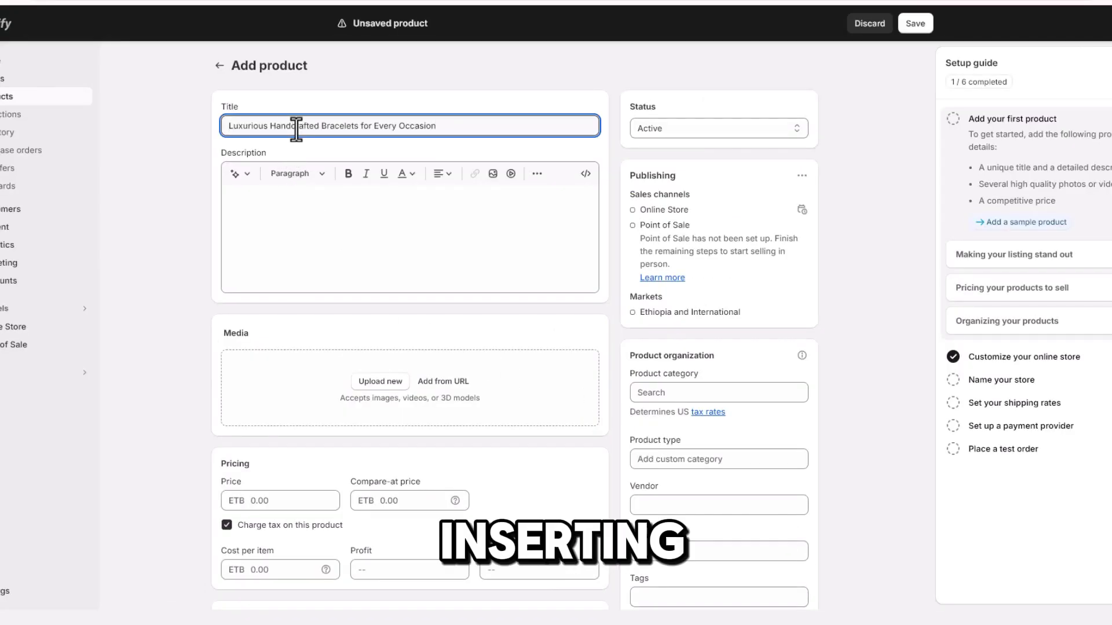
Copy the full description text, from "Elevate your style" to the end of Fast Shipping, from the Word document into the Shopify product's description
left_click(296, 220)
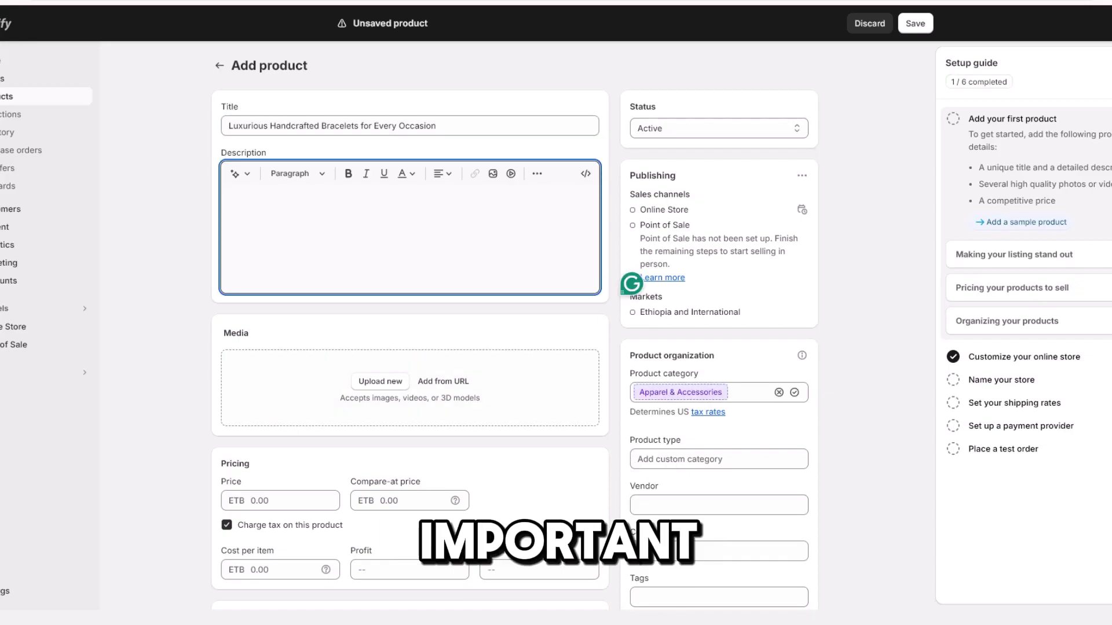
key("alt+Tab")
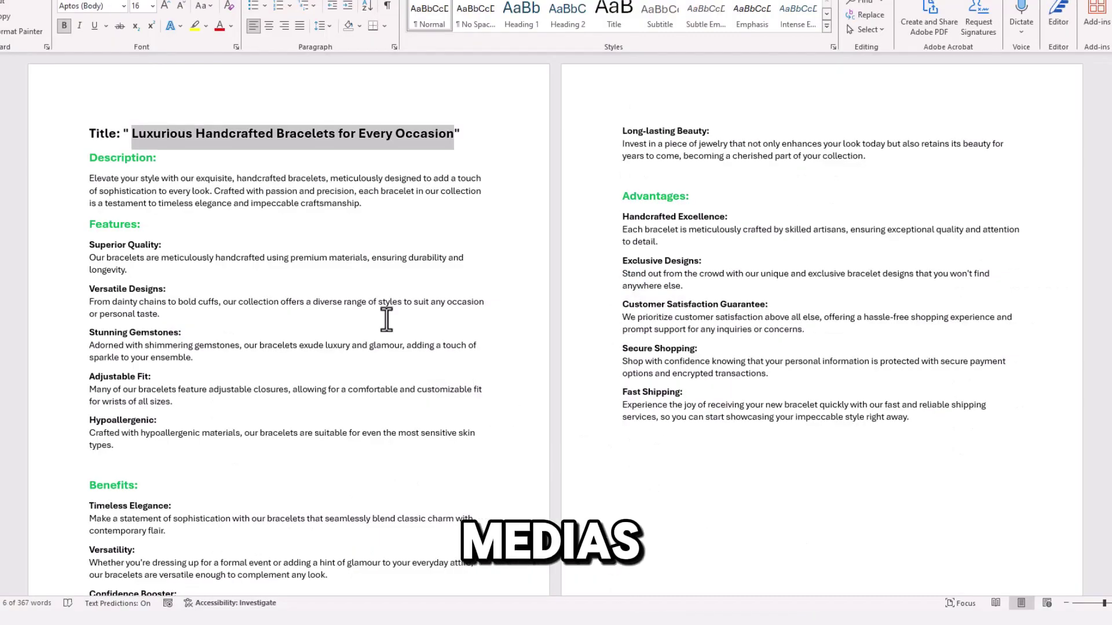
left_click(87, 180)
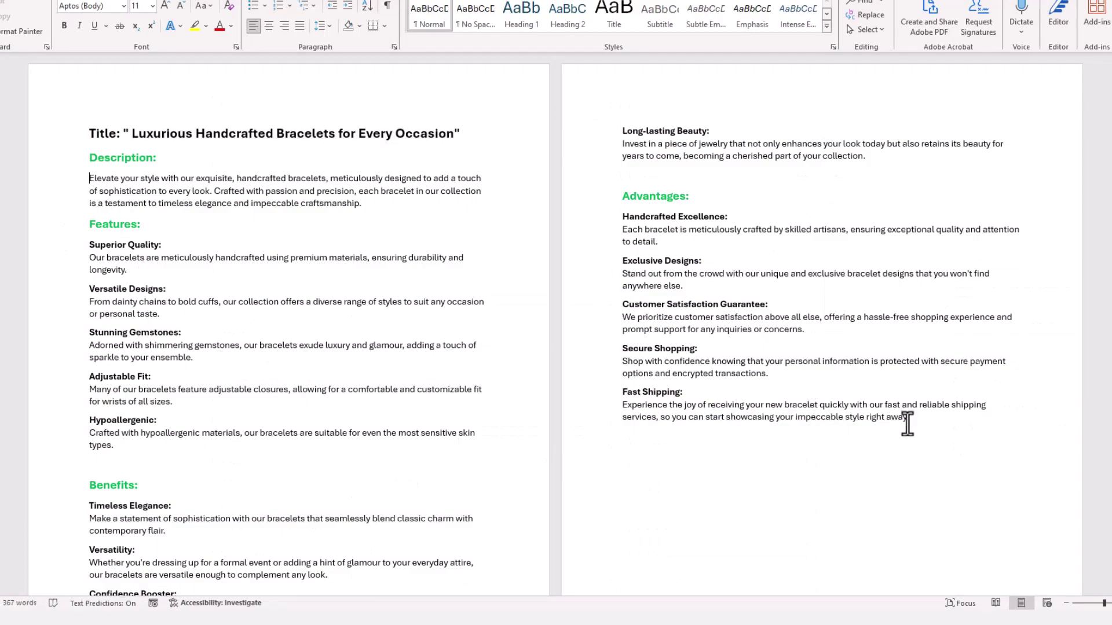
left_click(936, 428, "shift")
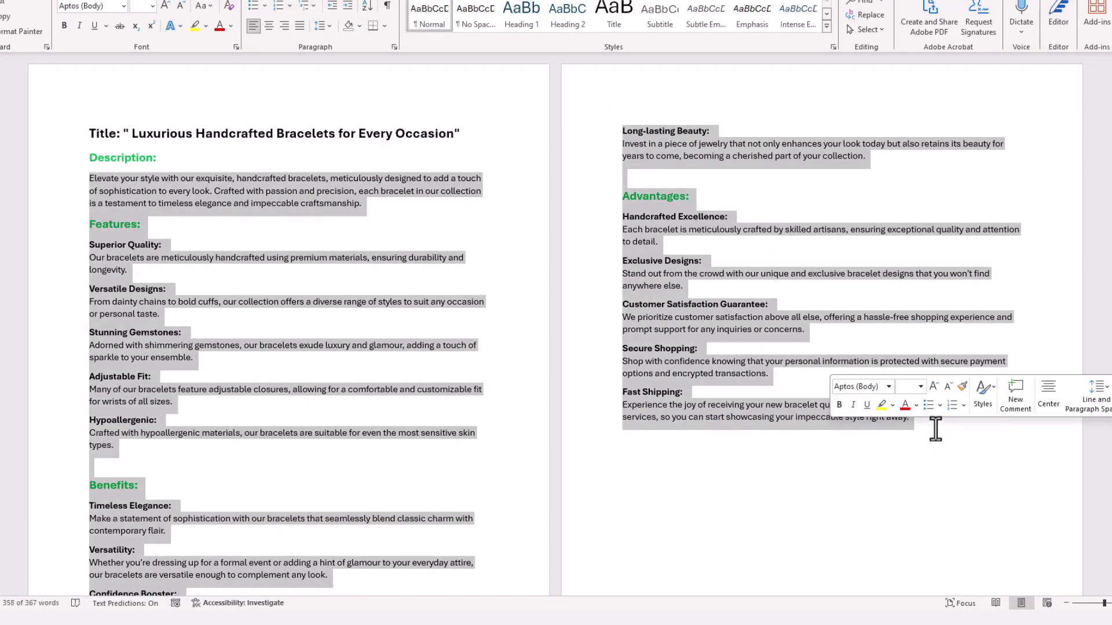
right_click(698, 325)
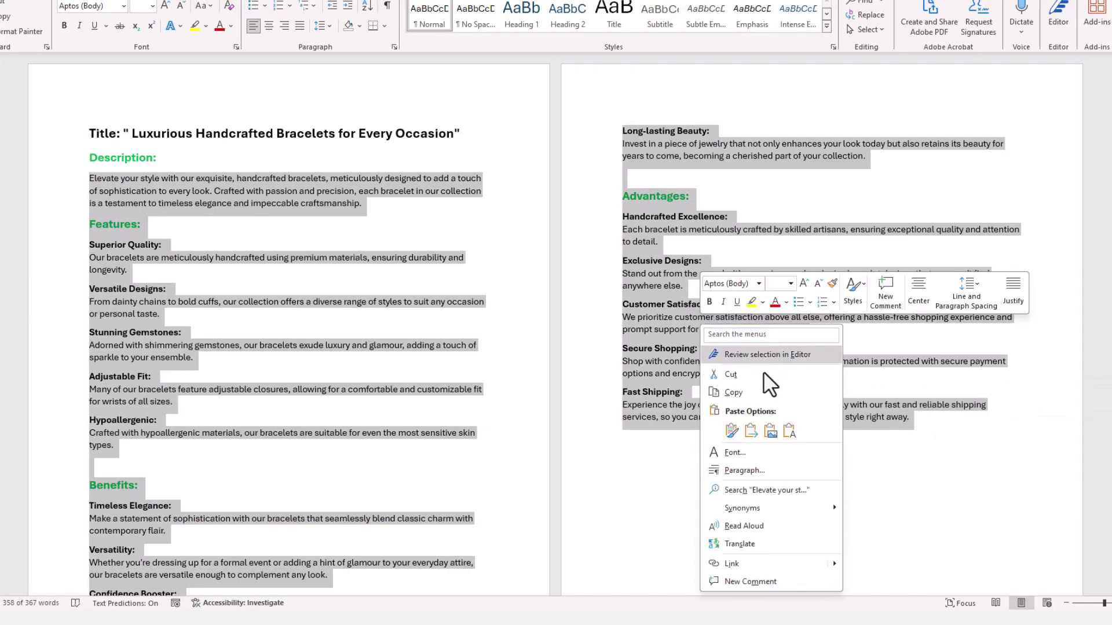
left_click(748, 390)
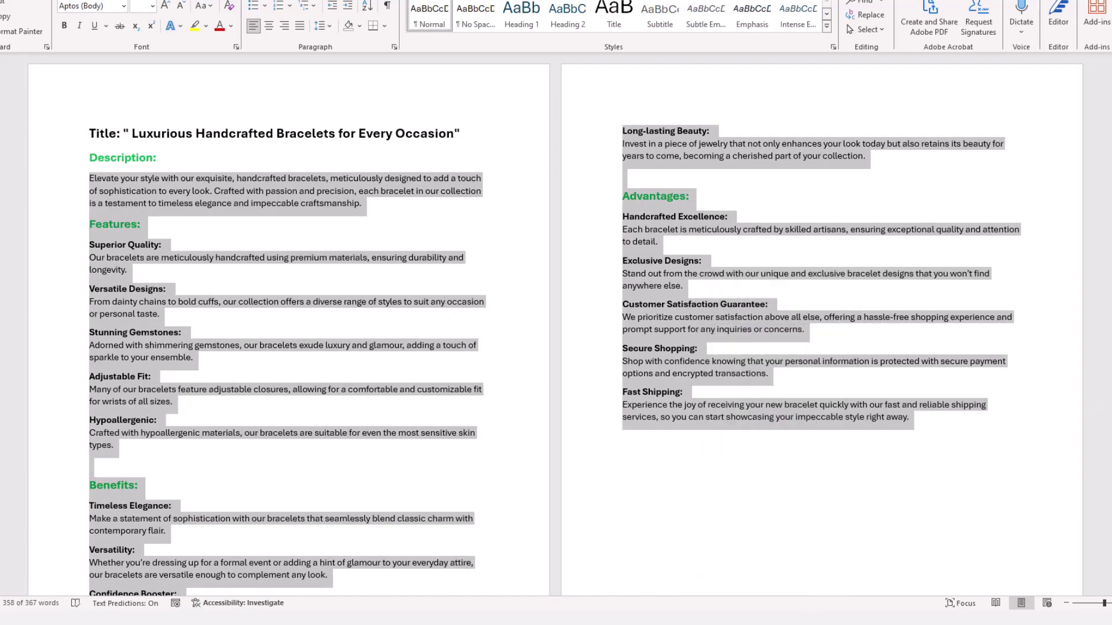
left_click(805, 564)
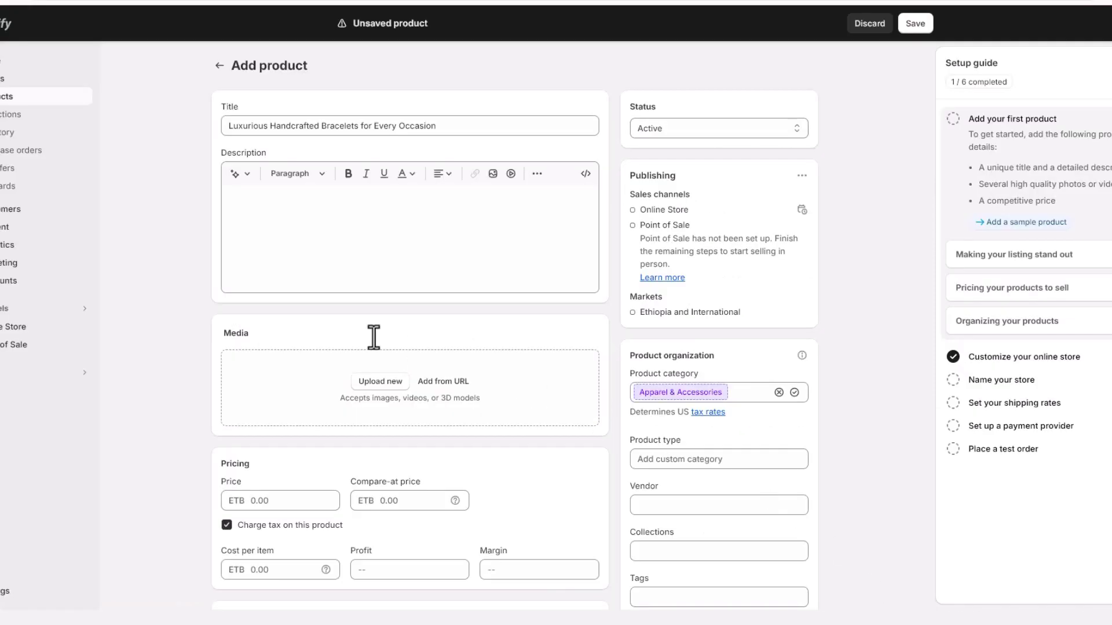
left_click(356, 262)
key("ctrl+v")
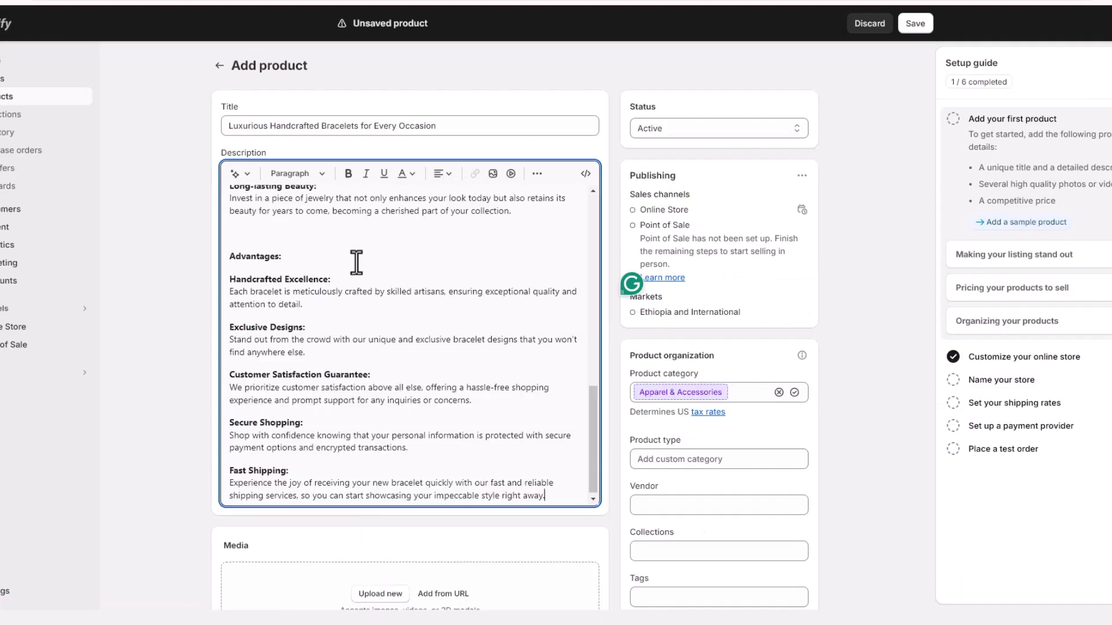
Add a blank line above the description text and upload the Bracelet folder's images and GIFs through its image picker
scroll(360, 369, "up", 15)
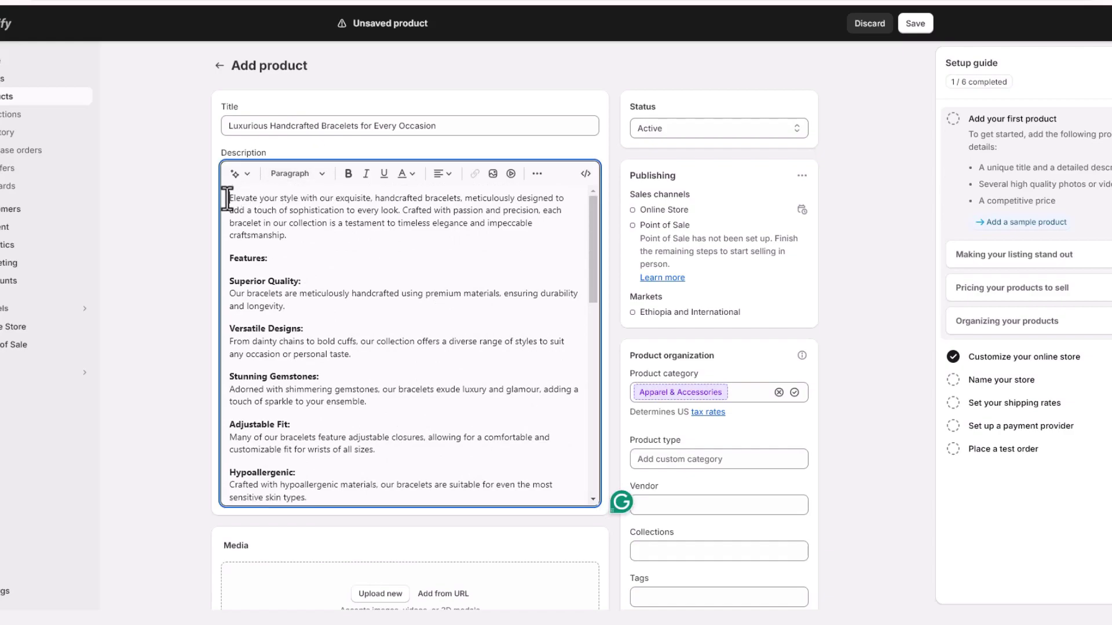
key("Return")
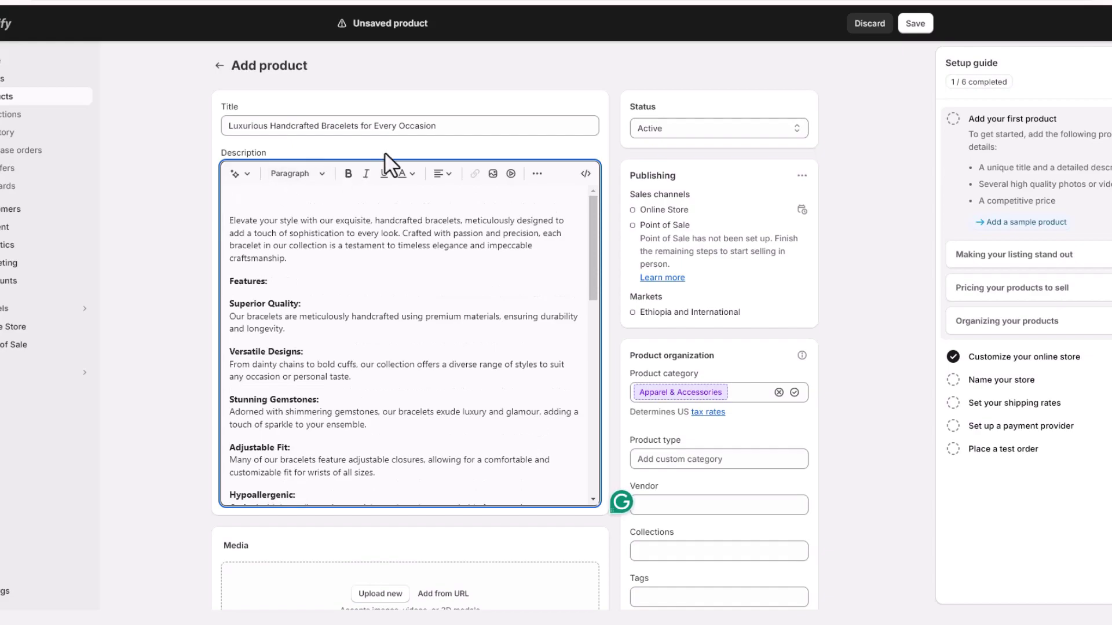
left_click(493, 174)
left_click(605, 166)
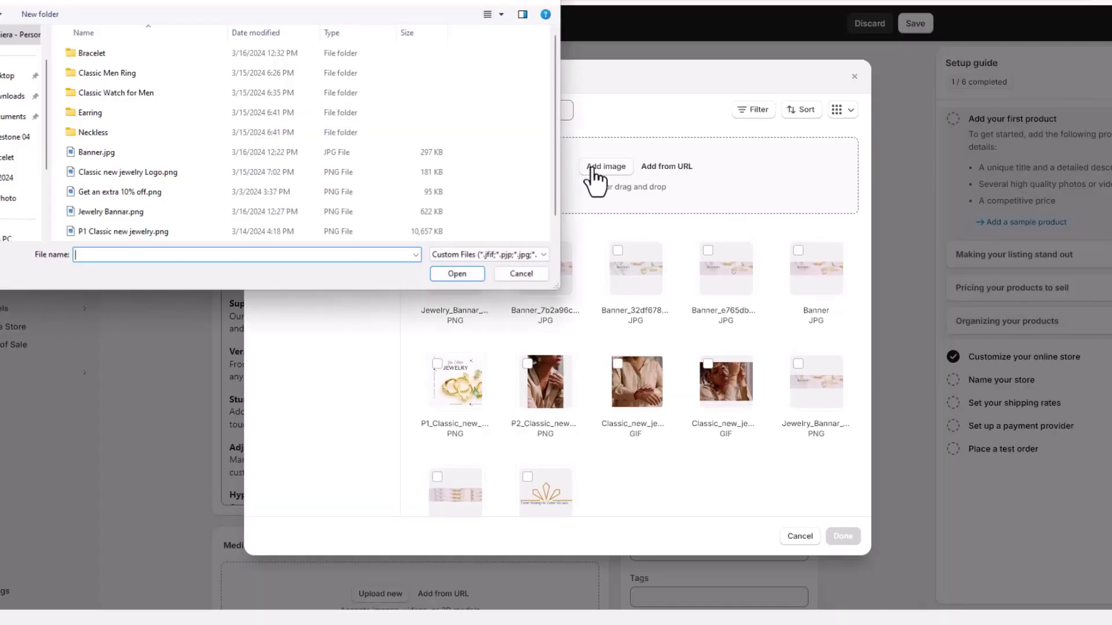
double_click(92, 116)
left_click(95, 68)
left_click(186, 160, "shift")
left_click(457, 273)
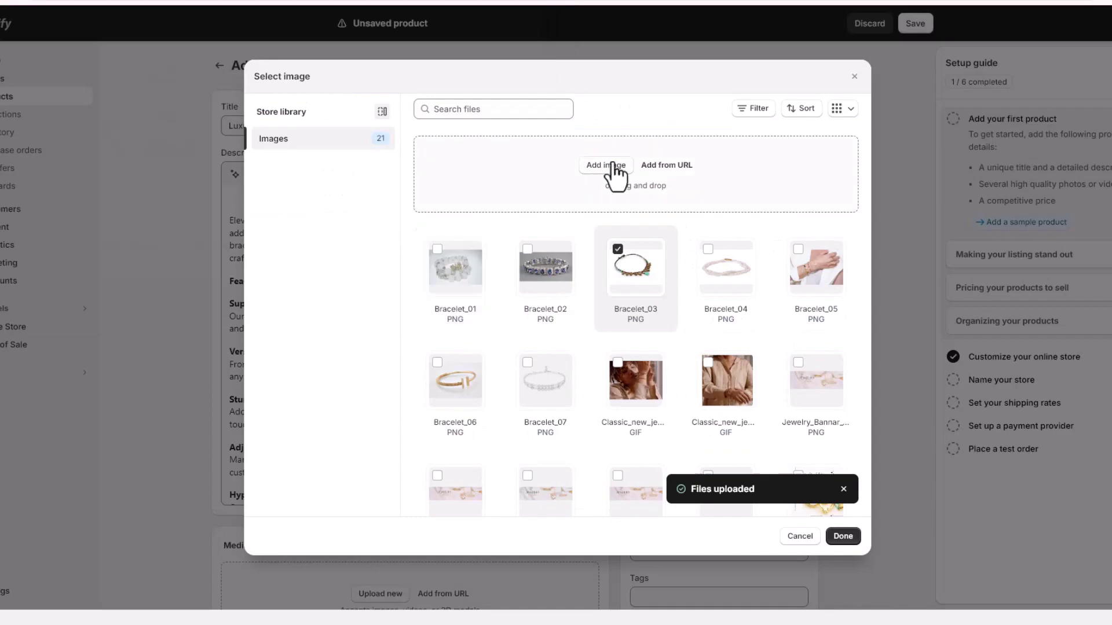
Upload "Get an extra 10% off.png" and insert it at the very start of the product description
left_click(606, 166)
left_click(210, 192)
double_click(210, 191)
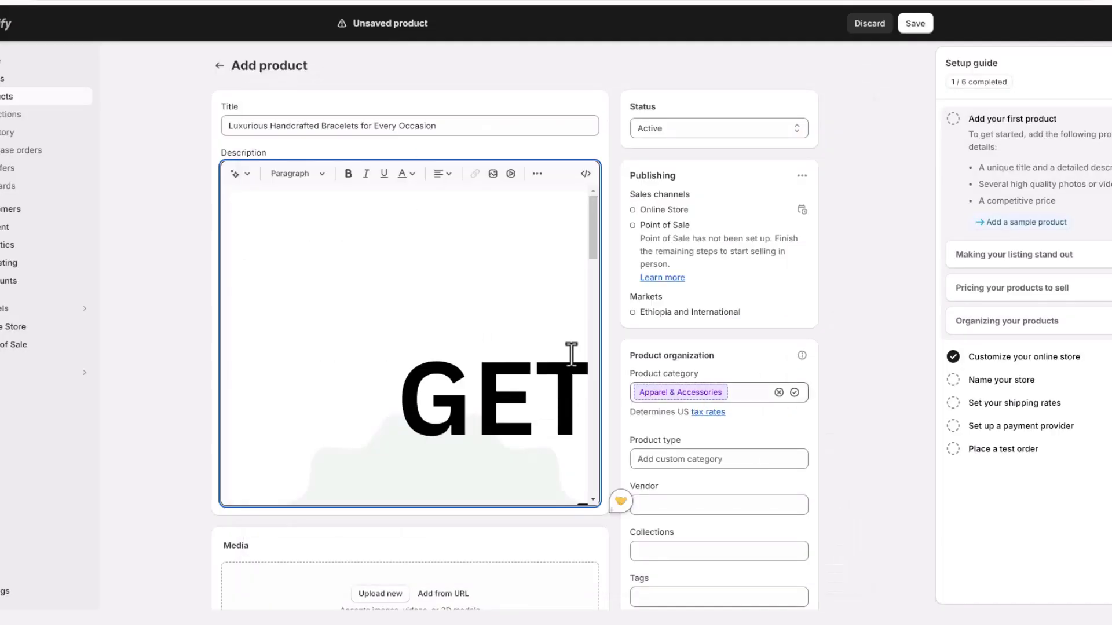
left_click(571, 353)
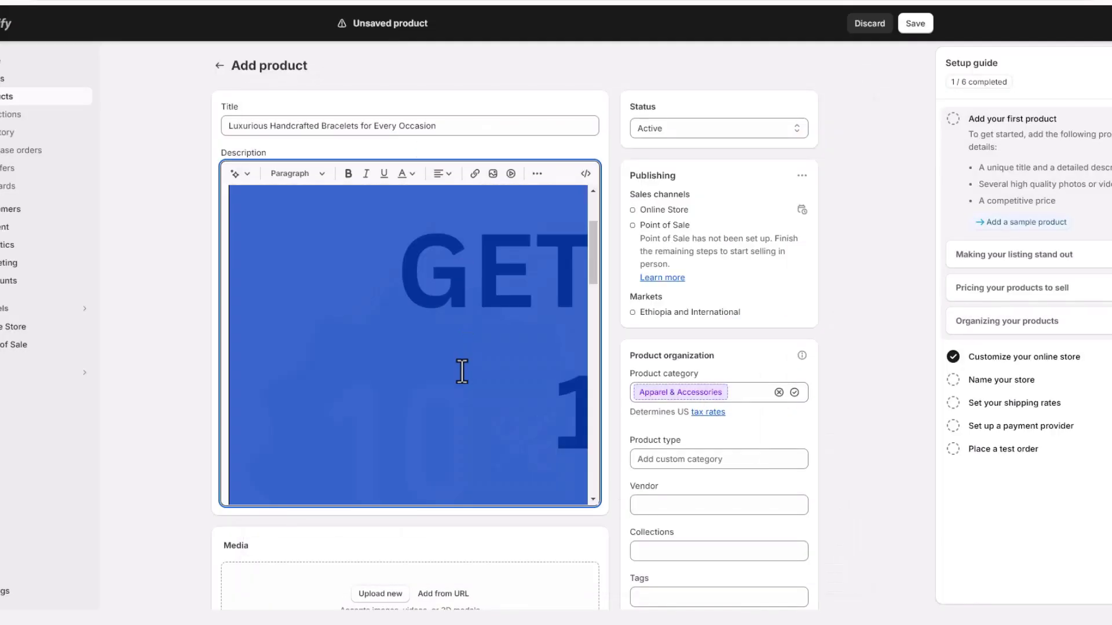
scroll(461, 373, "down", 5)
Insert the Classic new jewelry GIF on a new line between the intro paragraph and the Features heading
left_click(318, 324)
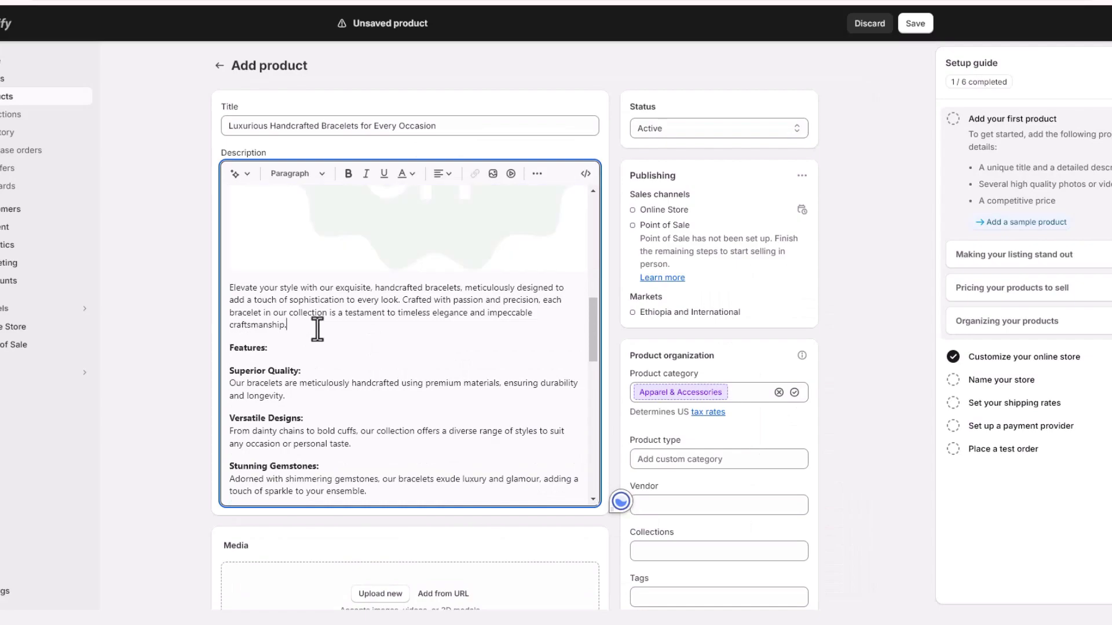
key("Return")
left_click(493, 173)
key("Escape")
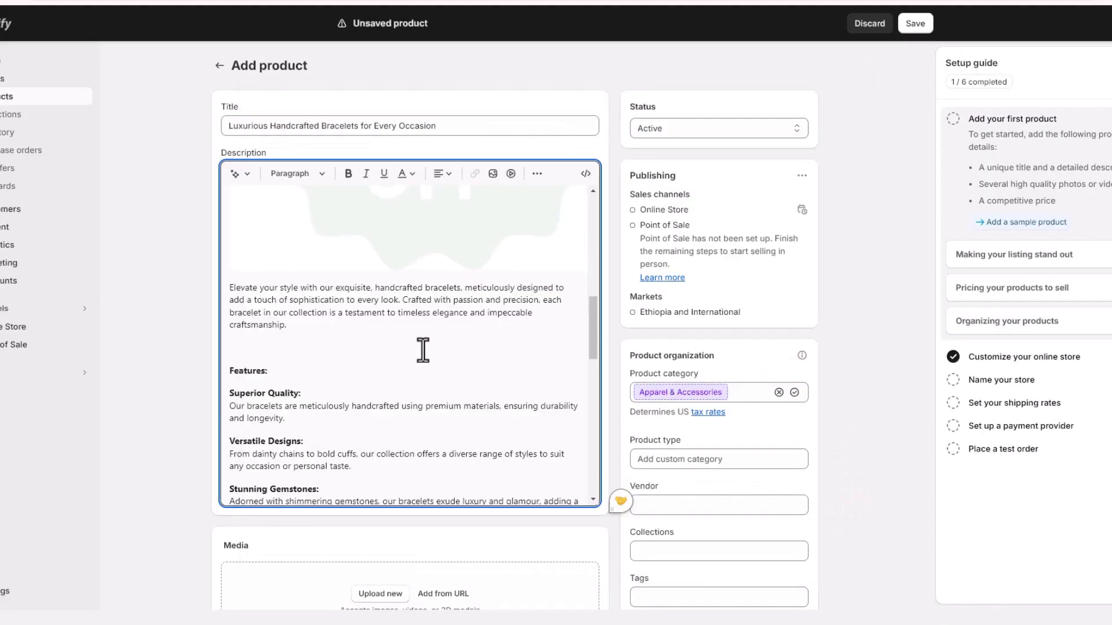
scroll(390, 331, "down", 7)
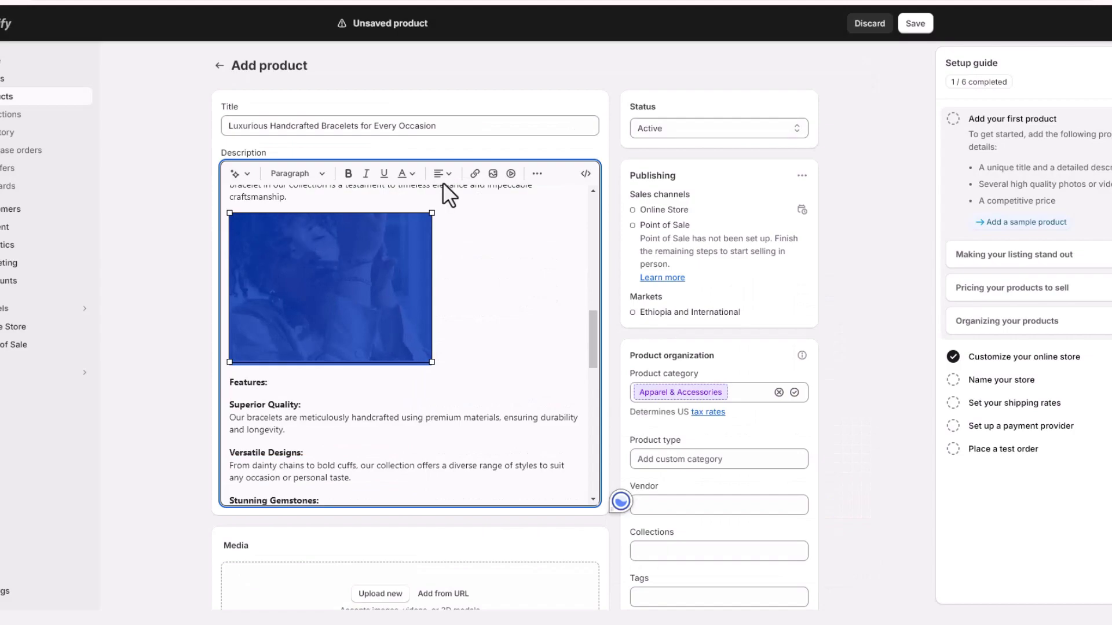
Insert the Classic new jewelry02 GIF below the Hypoallergenic paragraph and center it in the description
left_click(493, 173)
key("Escape")
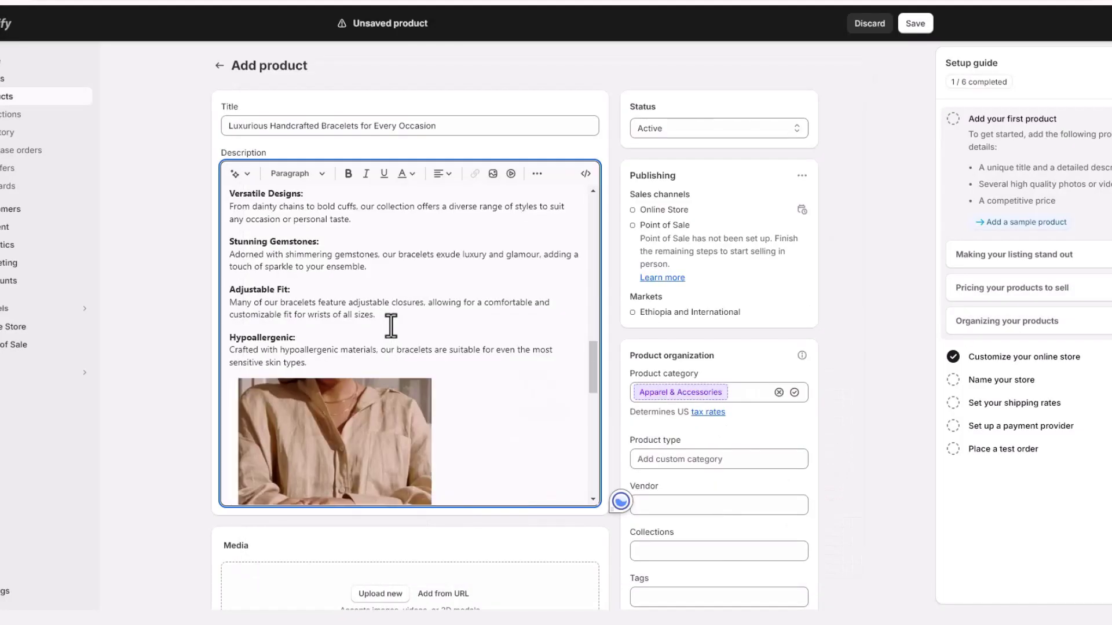
left_click(442, 173)
left_click(446, 202)
scroll(379, 335, "down", 5)
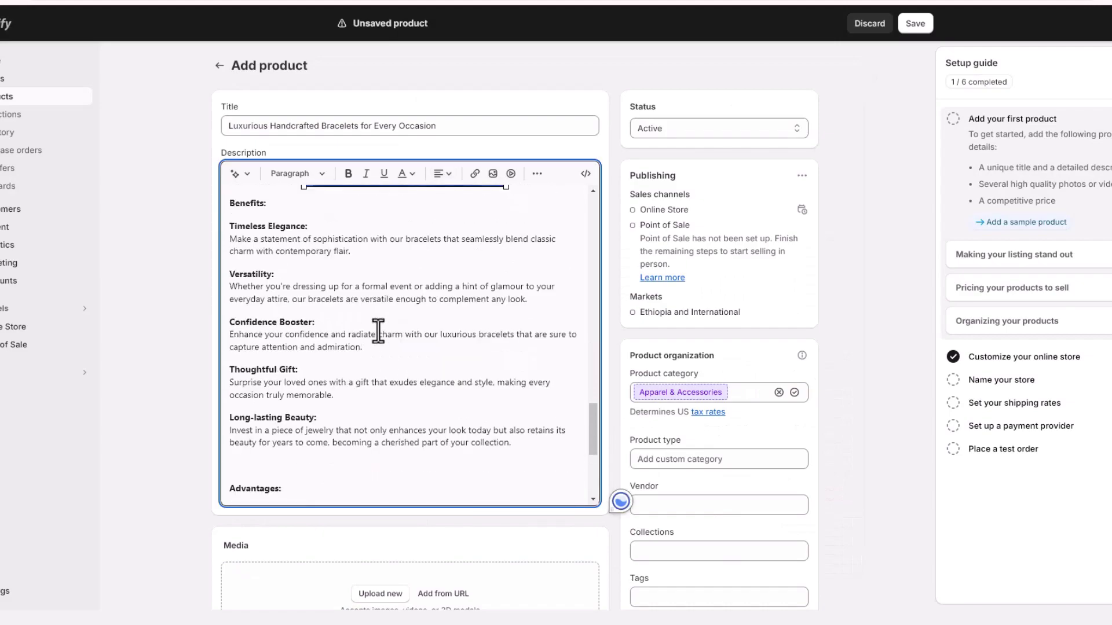
Insert the Bracelet_05 image from the store library below the Versatile Designs paragraph
scroll(378, 335, "up", 8)
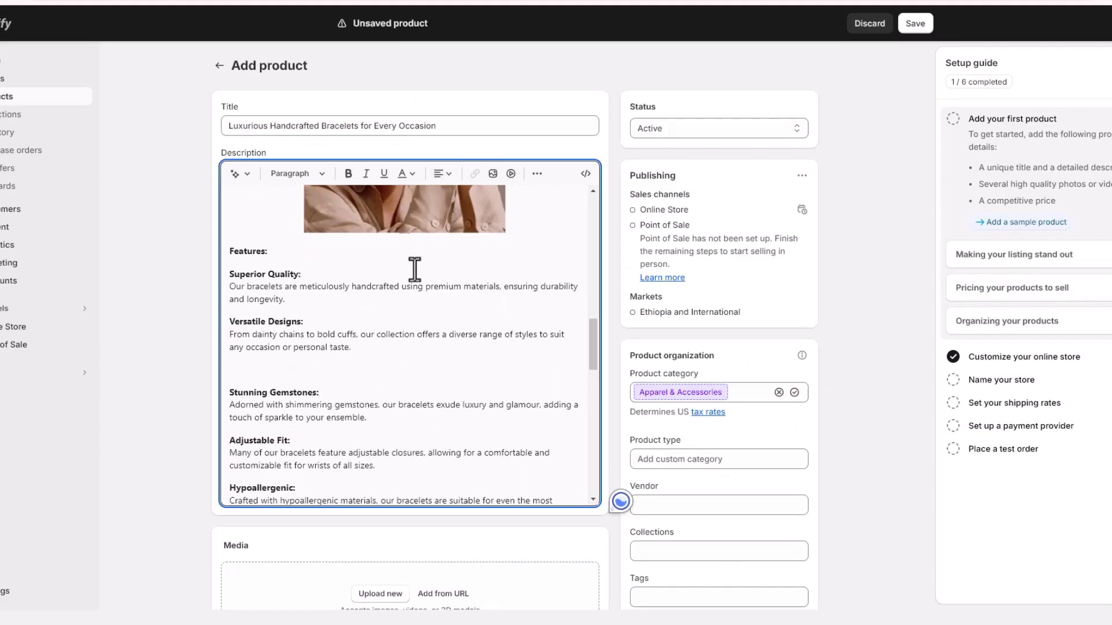
left_click(493, 173)
left_click(456, 380)
left_click(843, 536)
scroll(345, 405, "down", 10)
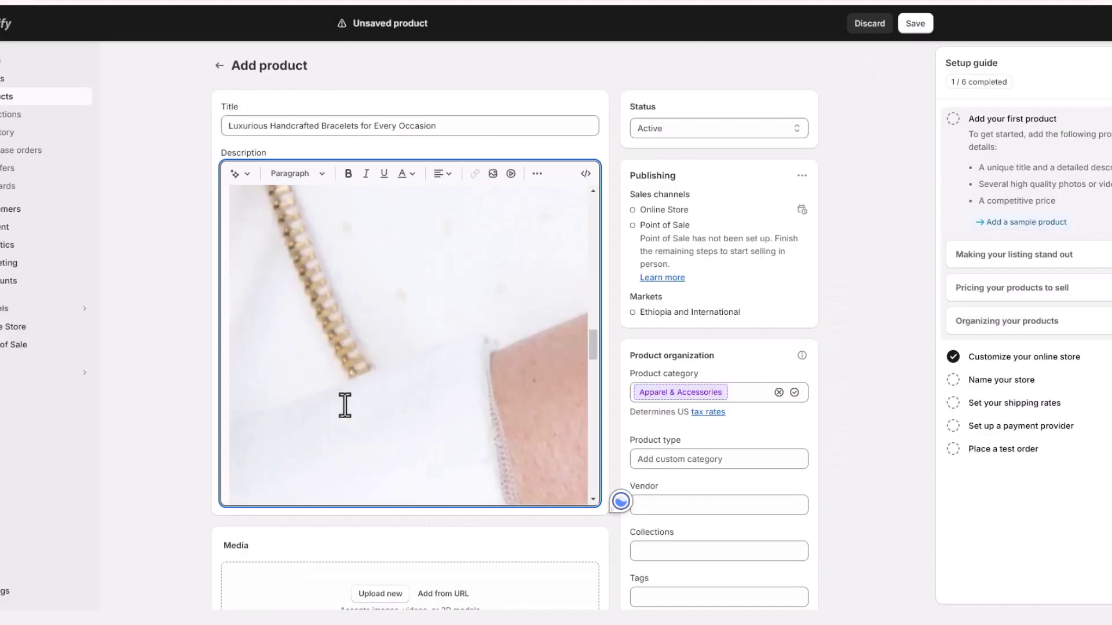
Insert a bracelet image from the store library below the Long-lasting Beauty paragraph and center it
scroll(289, 302, "up", 5)
scroll(289, 301, "down", 4)
left_click(493, 173)
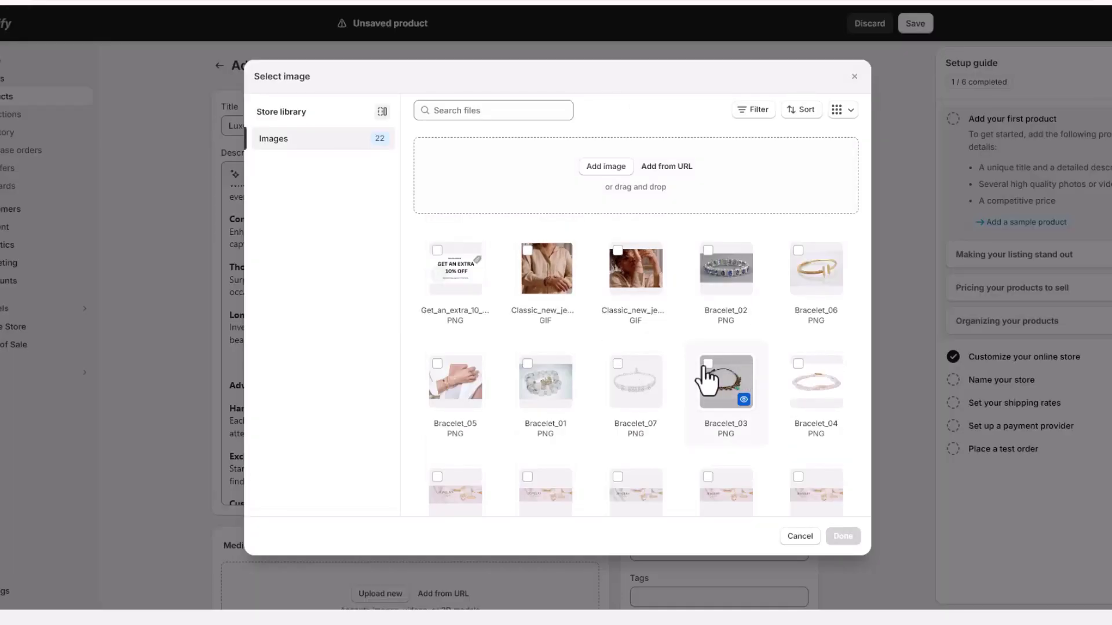
left_click(635, 381)
left_click(843, 536)
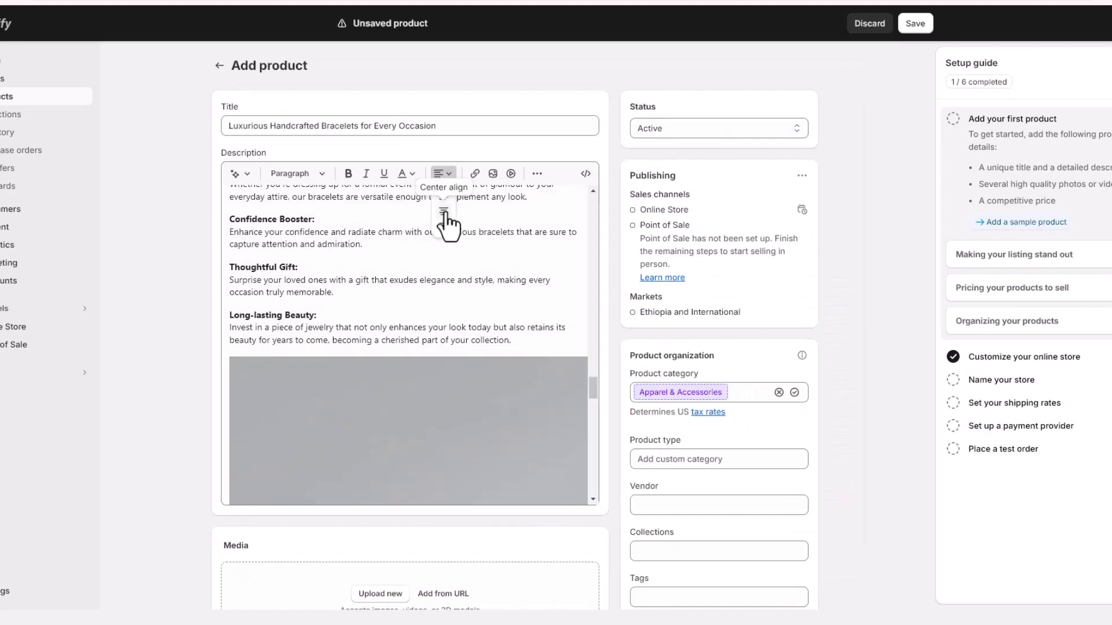
Upload all images and GIFs from the Bracelet folder as product media, leaving out the two MP4 videos and the Word file
scroll(180, 380, "down", 6)
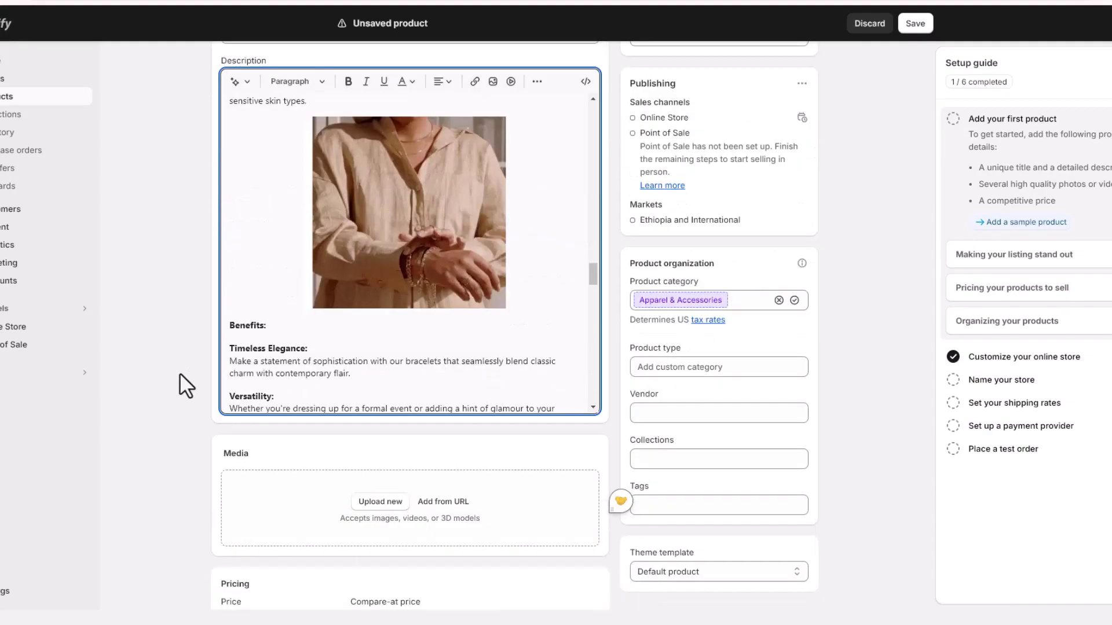
left_click(371, 275)
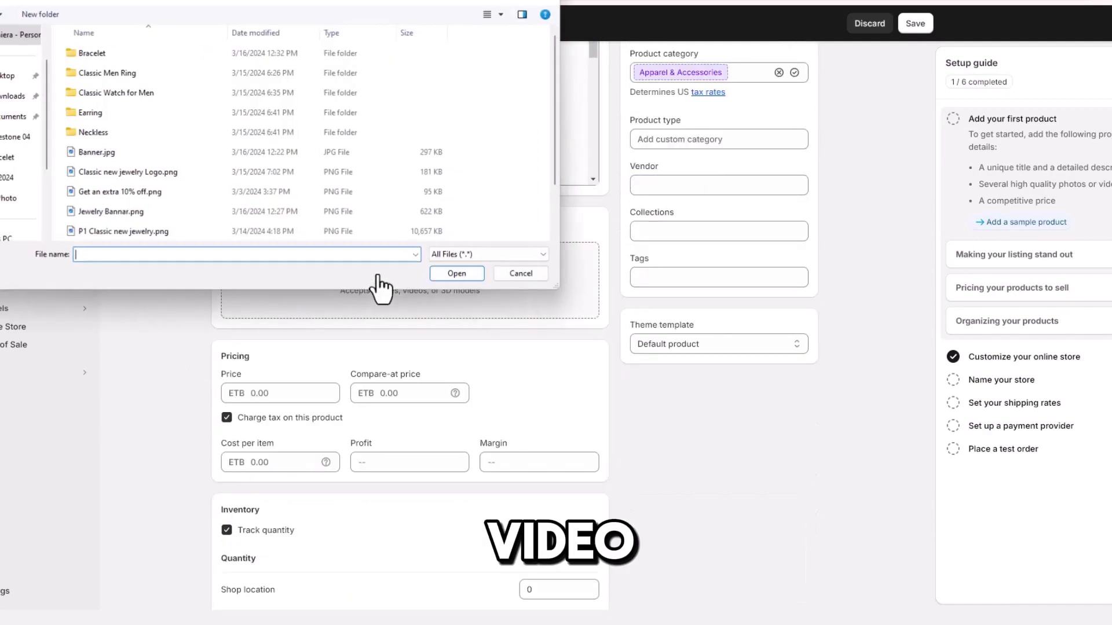
scroll(99, 51, "up", 2)
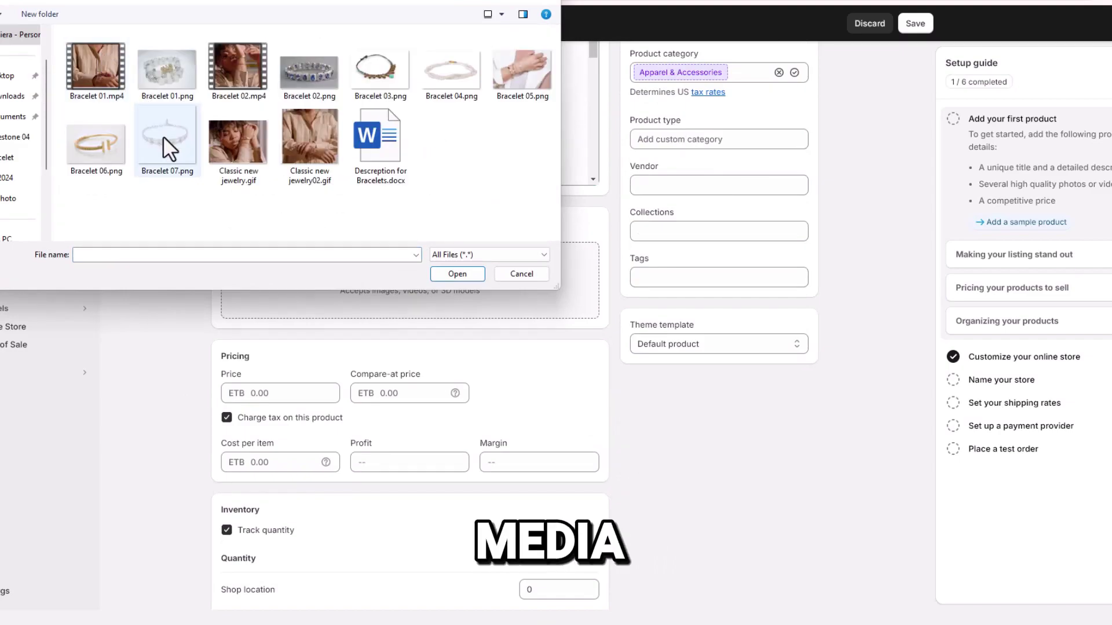
left_click(107, 74)
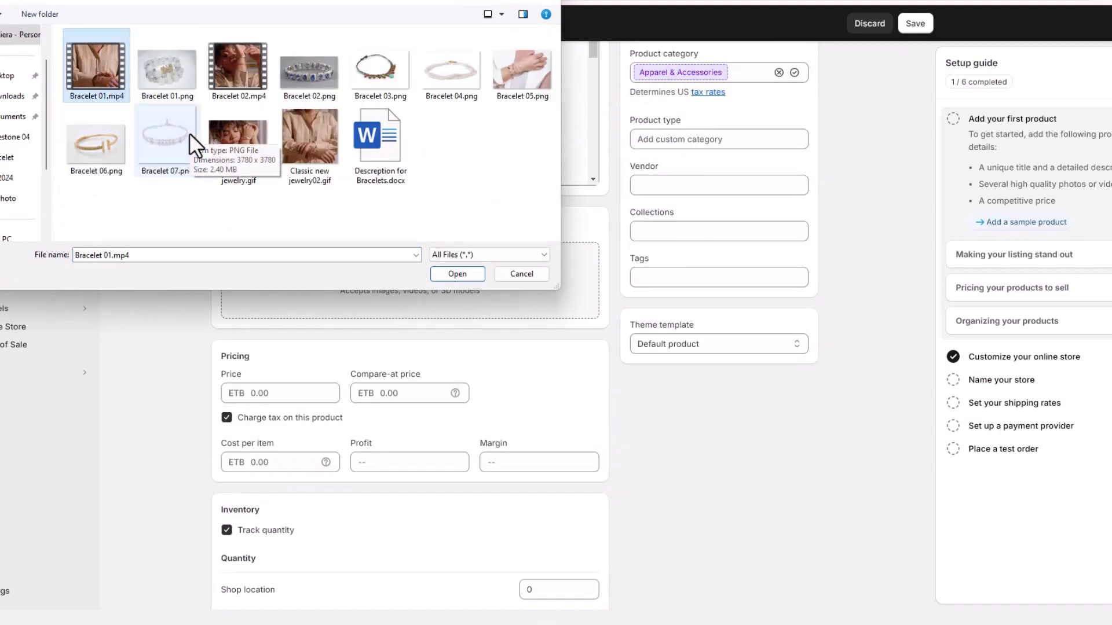
left_click(311, 171, "shift")
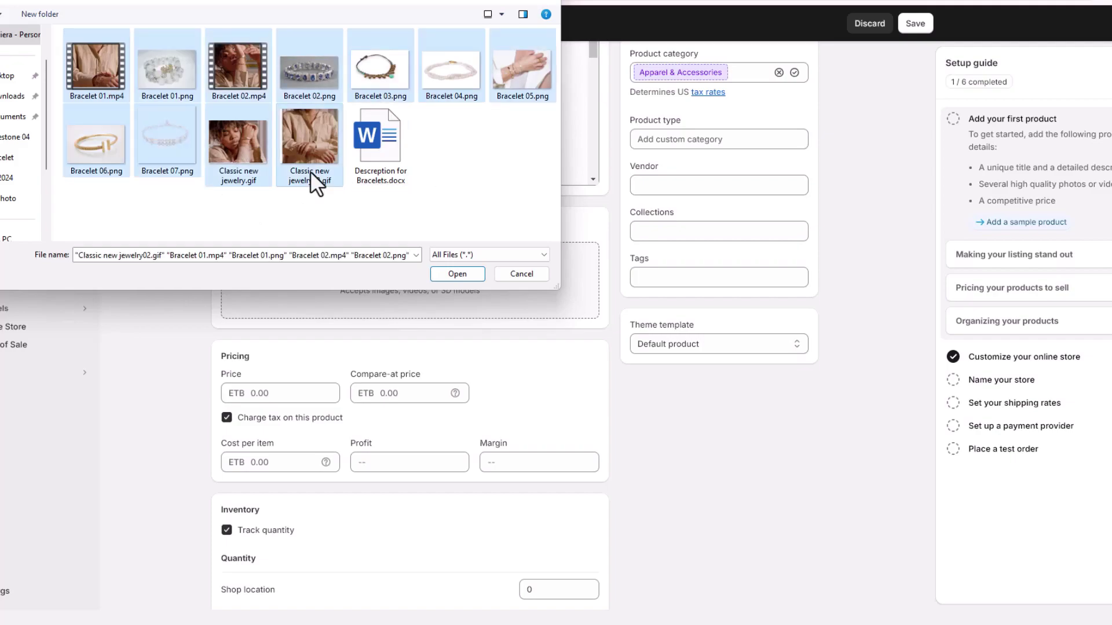
left_click(245, 87, "ctrl")
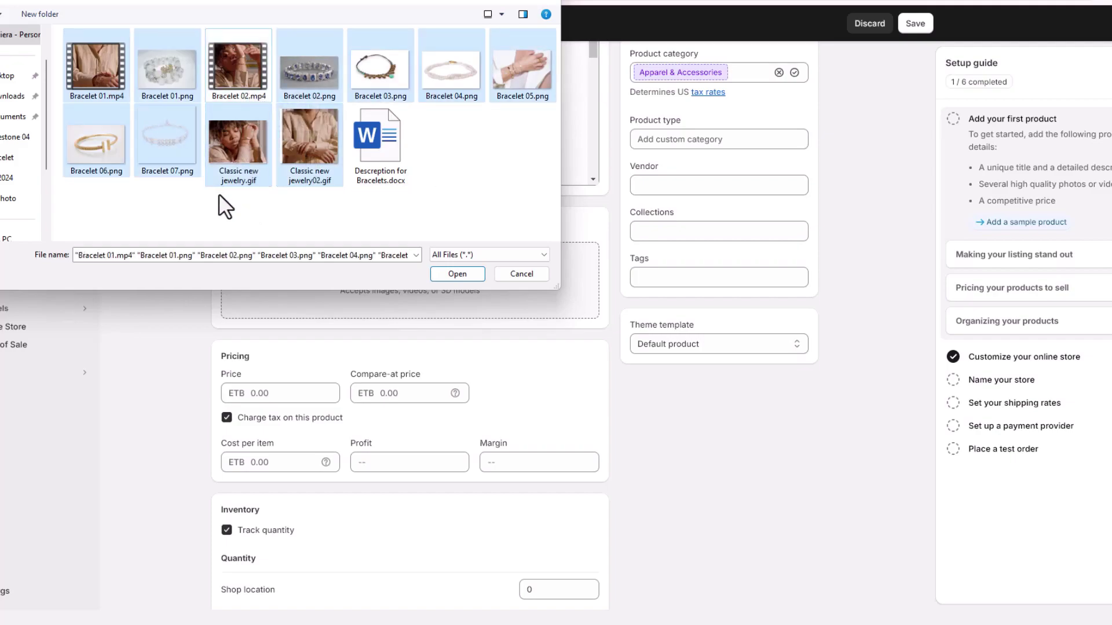
left_click(94, 81, "ctrl")
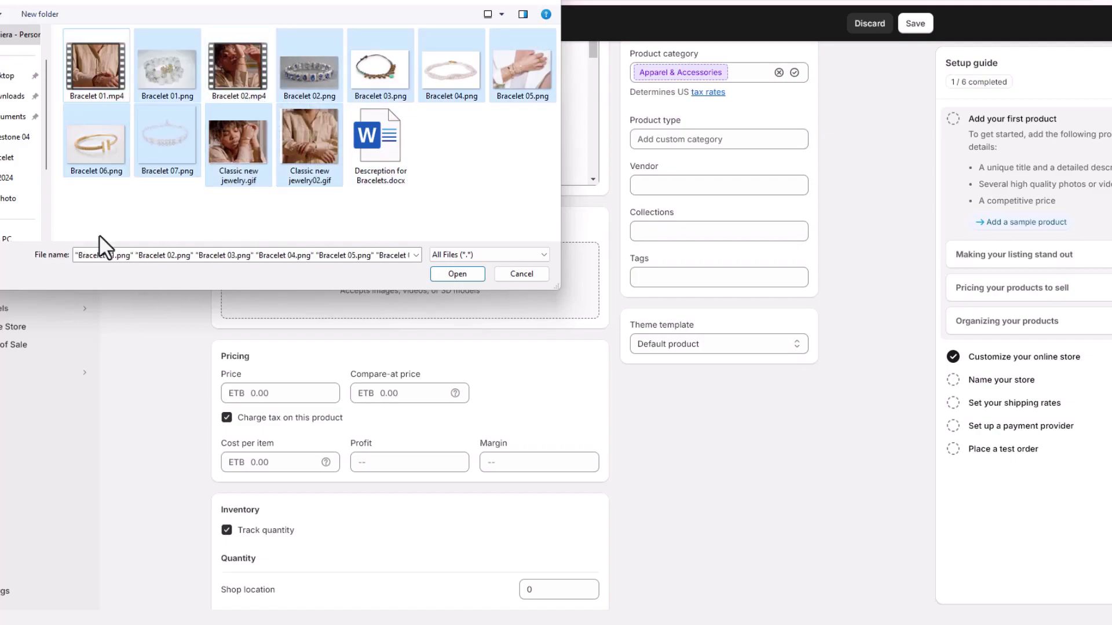
left_click(458, 273)
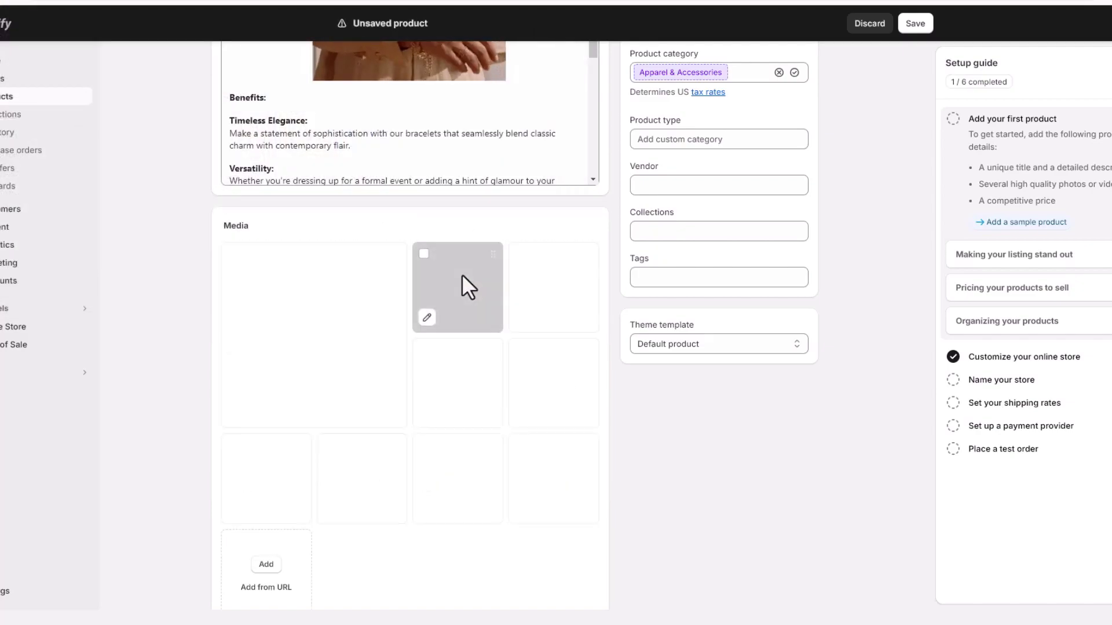
Reorder the product media so Bracelet 05 comes first and the two GIFs sit in the first column beside it
left_click_drag(539, 385, 367, 410)
left_click_drag(457, 479, 458, 289)
left_click_drag(556, 486, 471, 409)
scroll(471, 449, "down", 2)
scroll(450, 409, "up", 1)
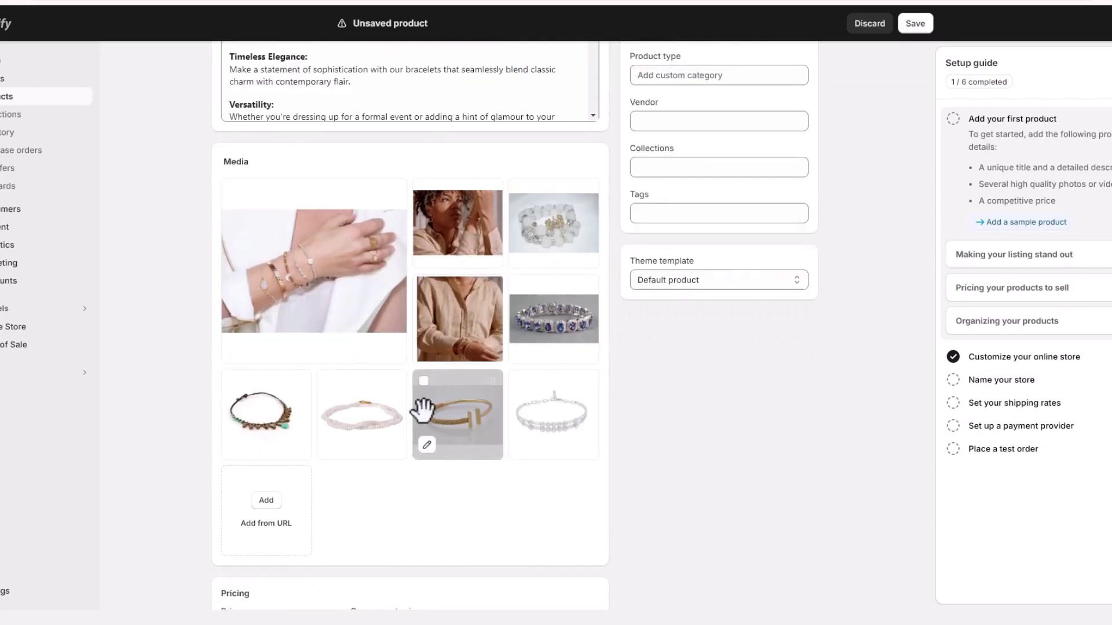
Set the product's price to ETB 120, the compare-at price to ETB 150 and the cost per item to ETB 20
scroll(389, 337, "down", 3)
scroll(390, 334, "down", 1)
left_click(278, 374)
type("120")
key("Tab")
type("150")
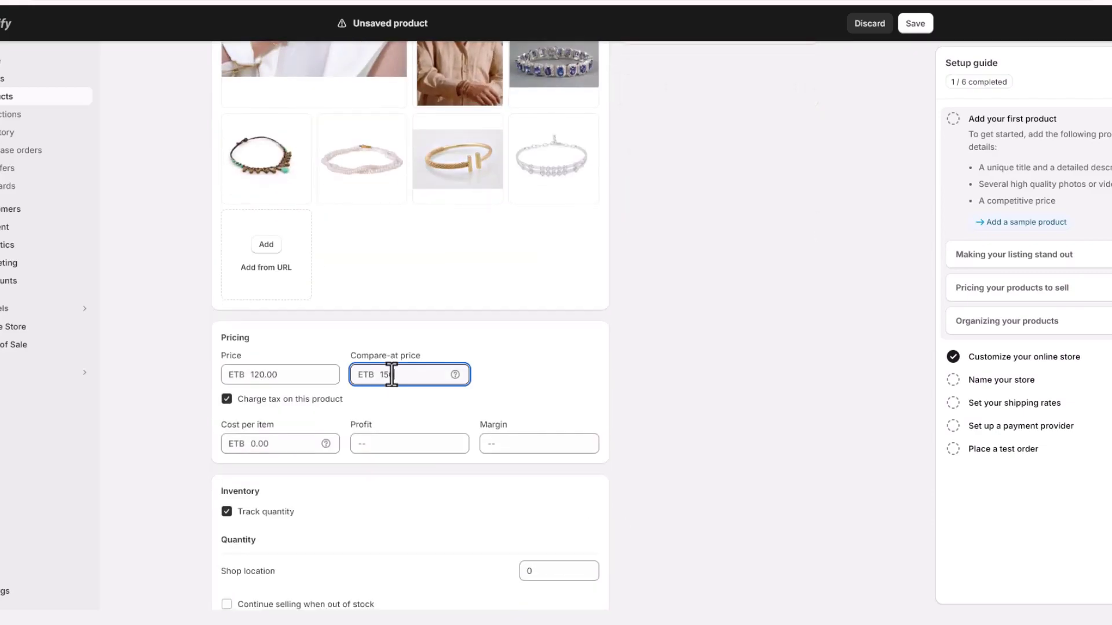
left_click(262, 444)
type("20")
Add a Style variant option to the bracelet product with the values Classic and Modern
scroll(383, 489, "down", 2)
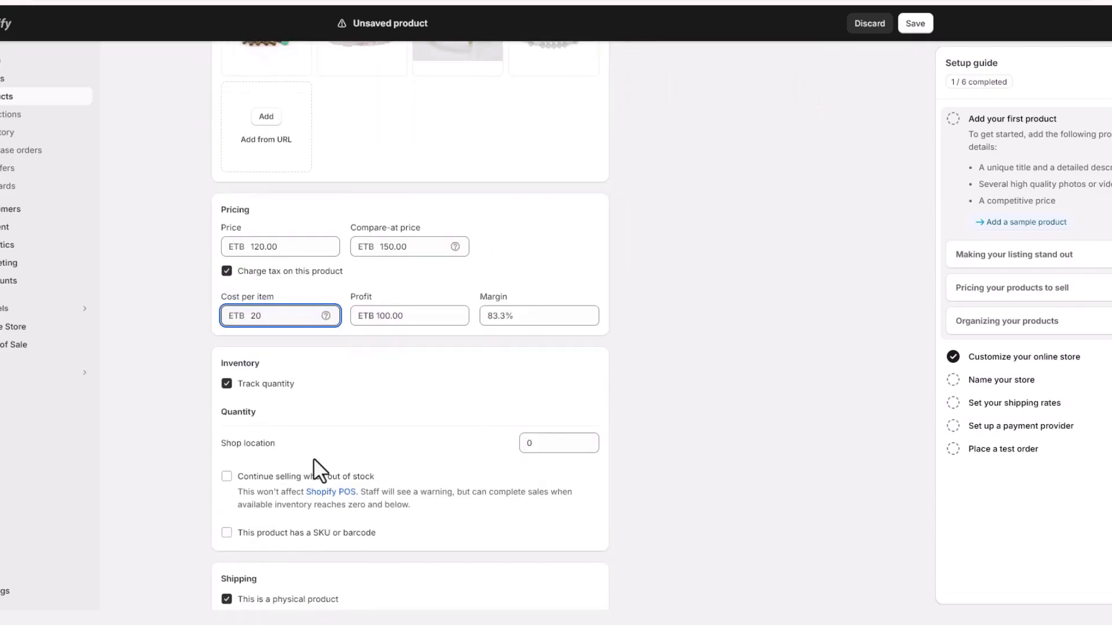
scroll(314, 458, "down", 3)
scroll(313, 458, "down", 2)
left_click(293, 428)
left_click(293, 549)
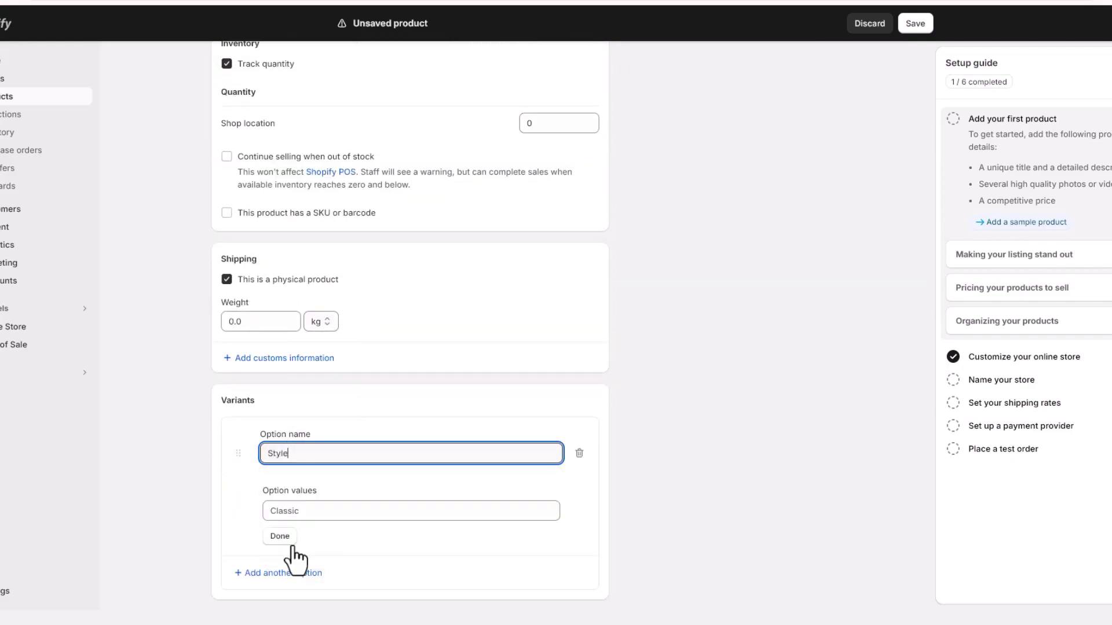
scroll(278, 464, "down", 1)
left_click(313, 446)
type("Clas")
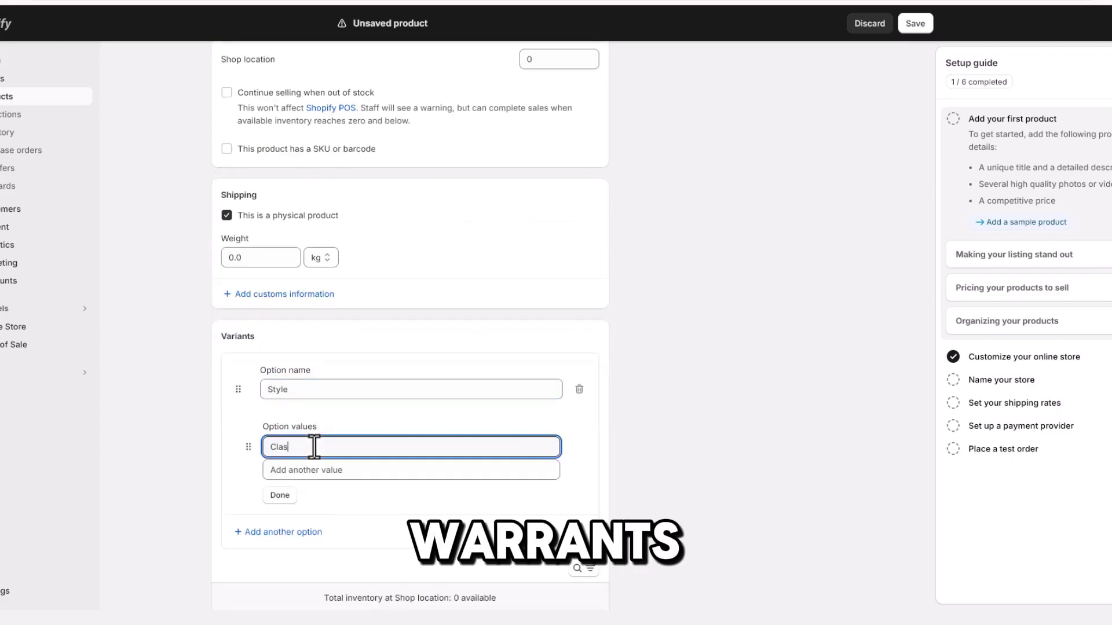
type("sic")
left_click(293, 468)
type("Modern")
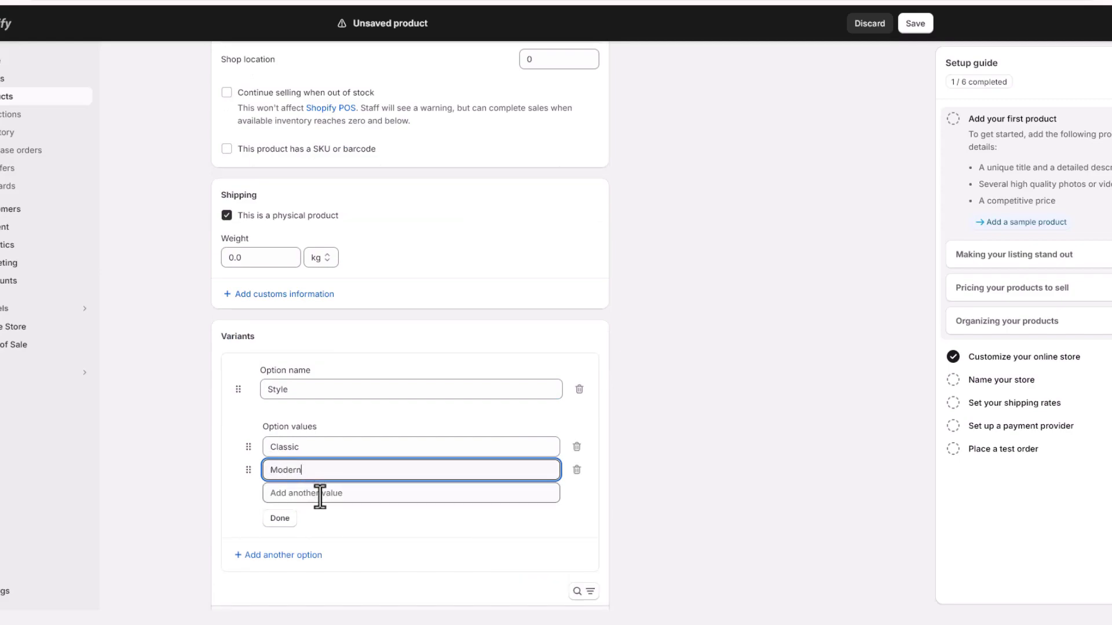
Add Cultural and Casual as further Style values and finish the option
left_click(319, 492)
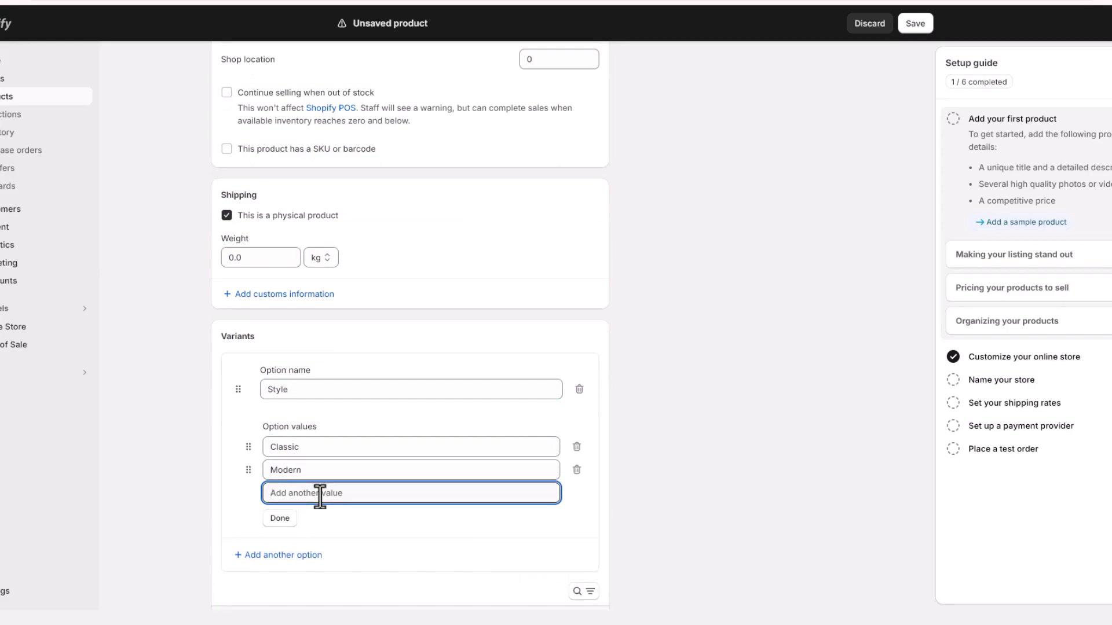
type("Cultural")
left_click(311, 516)
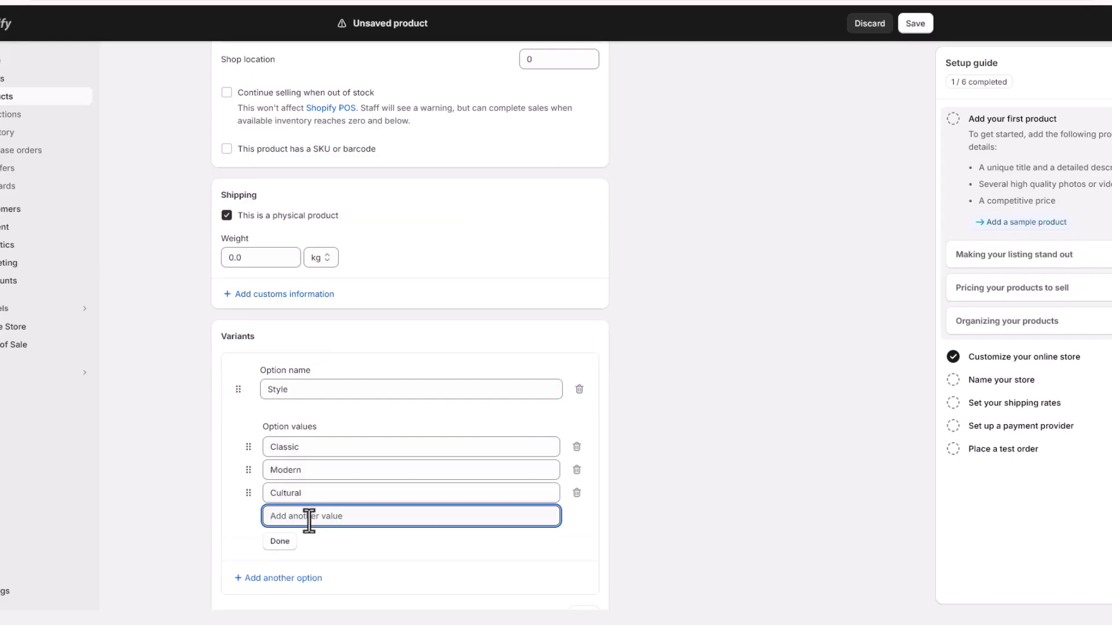
type("Casual")
left_click(279, 564)
Assign the library image Bracelet_06 to the Classic variant and Bracelet_07 to the Modern variant
scroll(357, 417, "down", 6)
left_click(257, 239)
left_click(804, 280)
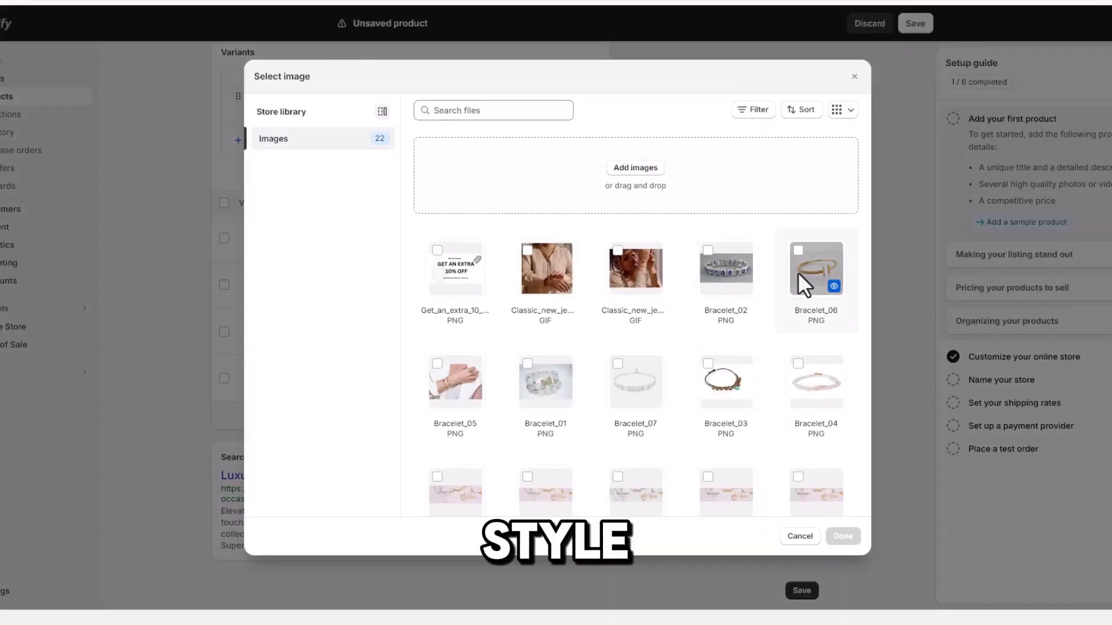
left_click(839, 536)
left_click(259, 285)
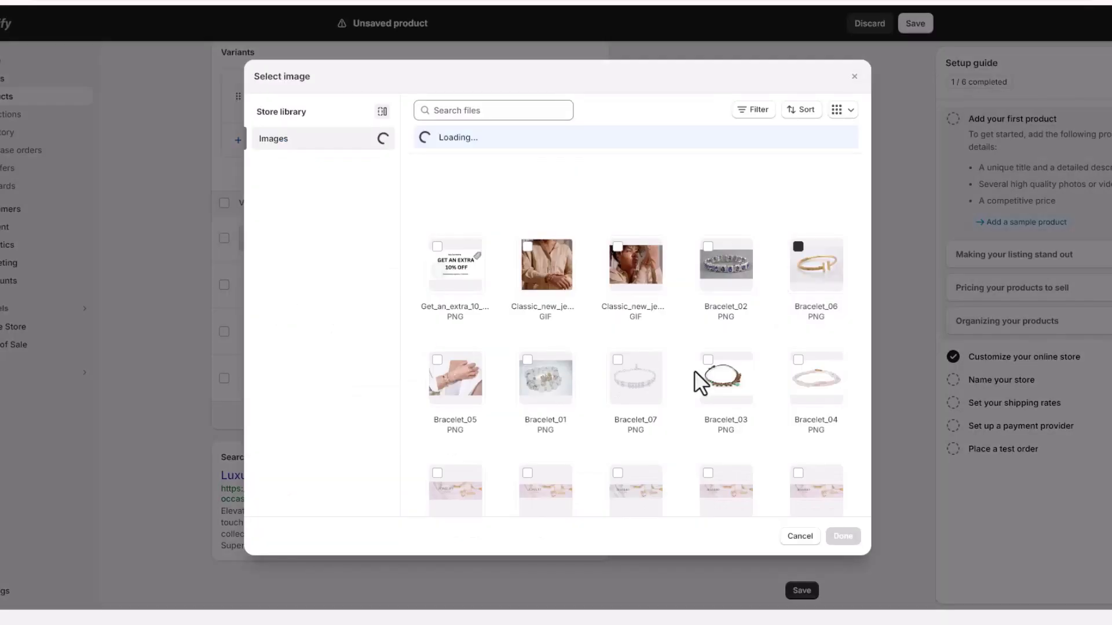
left_click(618, 371)
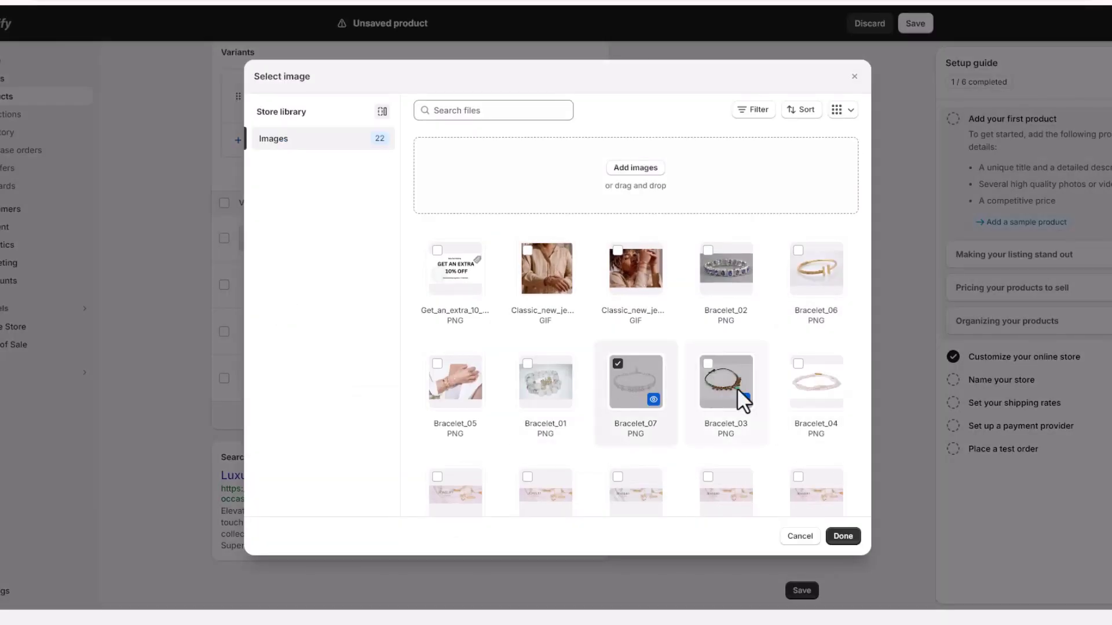
left_click(843, 538)
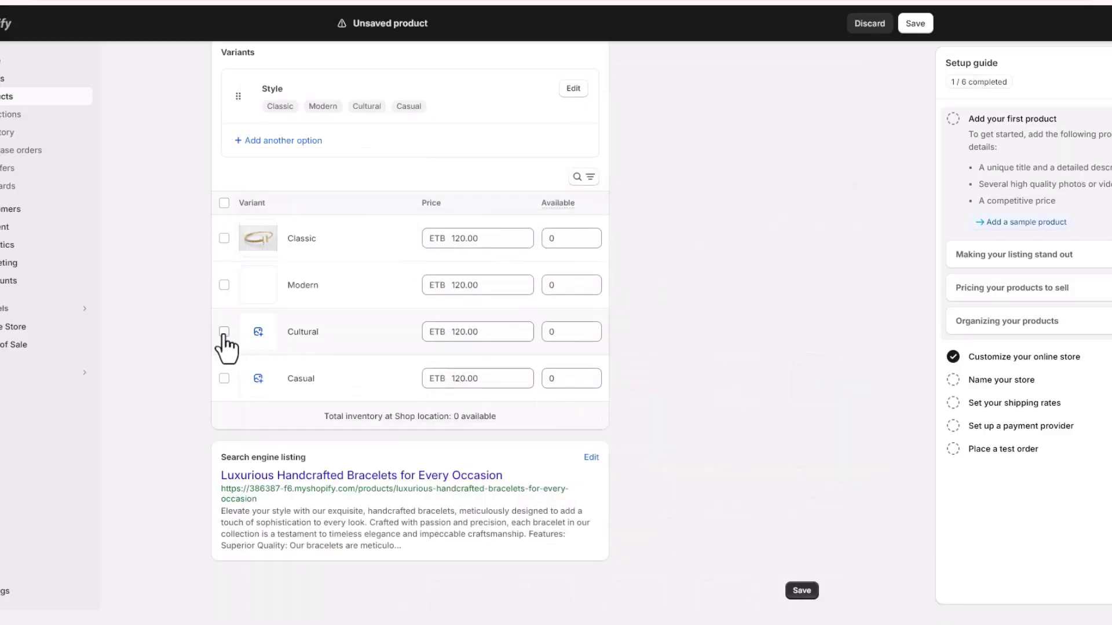
Assign the library image Bracelet_03 to the Cultural variant and Bracelet_02 to the Casual variant
left_click(258, 331)
left_click(707, 365)
left_click(843, 536)
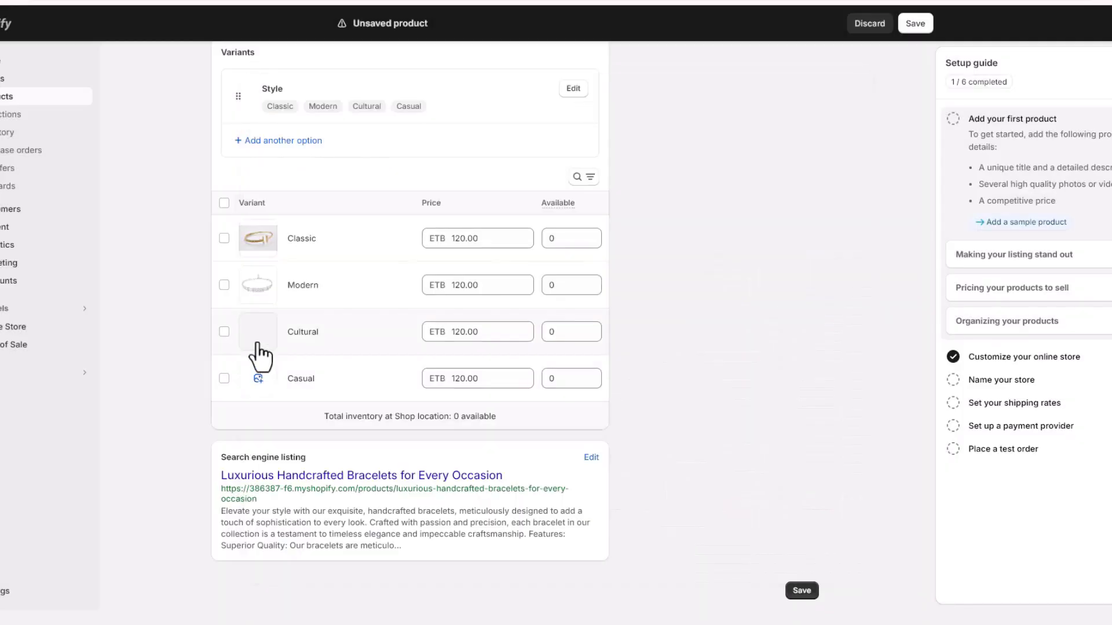
left_click(257, 377)
left_click(708, 250)
left_click(842, 536)
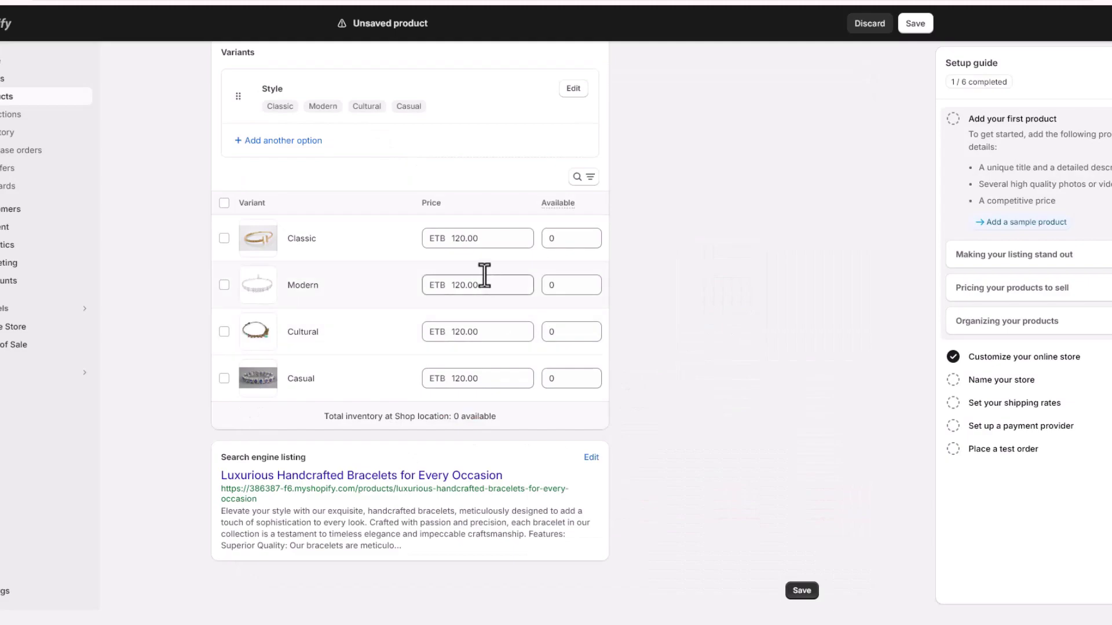
Set the Classic variant to ETB 180 with 2 available and the Modern variant to ETB 150 with 3 available
type("180")
left_click(591, 234)
left_click(591, 235)
left_click(457, 287)
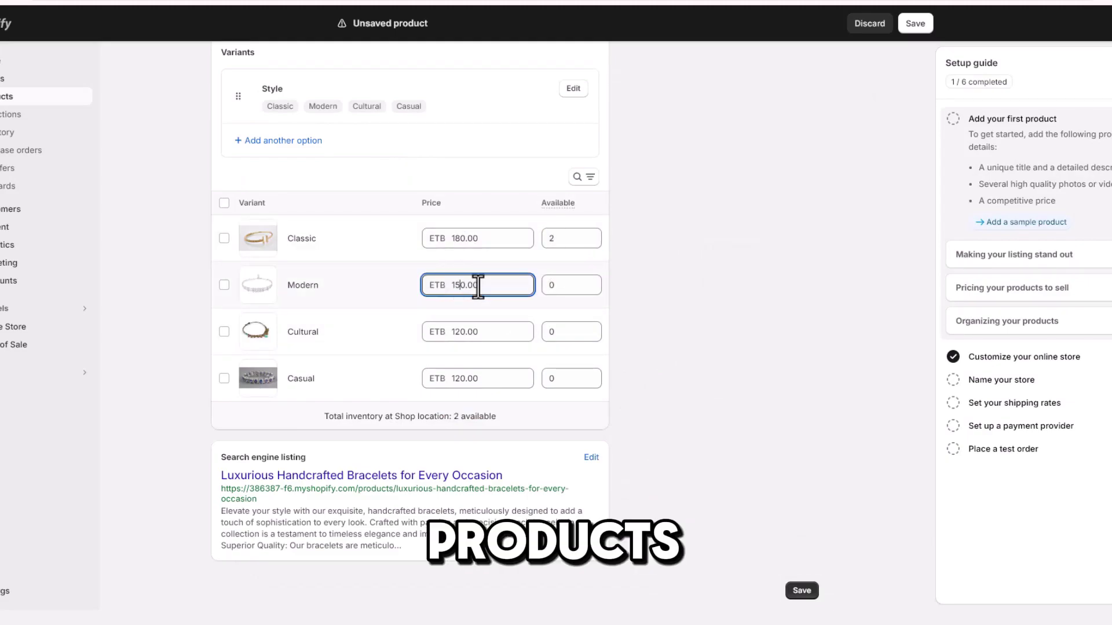
left_click(591, 285)
type("3")
Set the Cultural variant's price to ETB 190 and its available quantity to 5
left_click(470, 332)
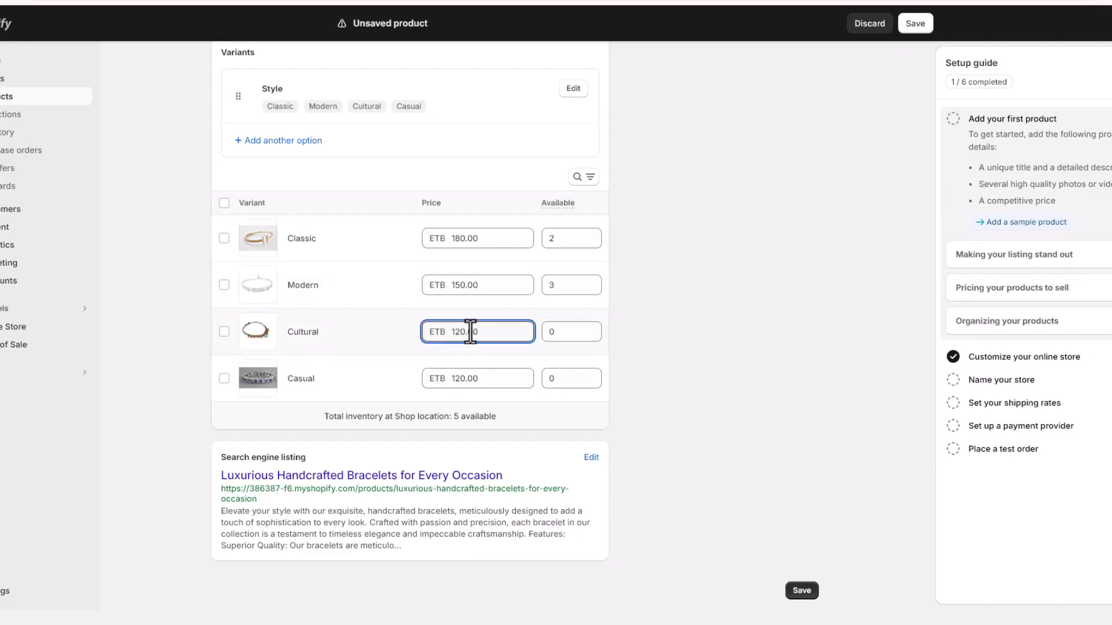
left_click(592, 331)
type("5")
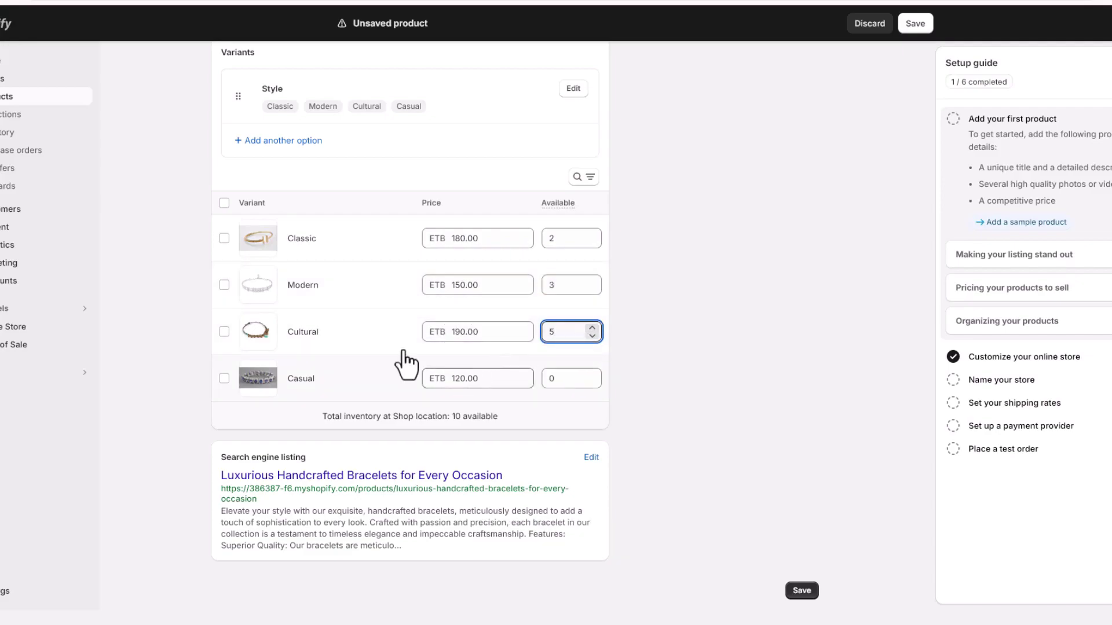
Shorten the search engine listing's meta description so it ends after "timeless elegance and impeccable craftsmanship."
left_click(592, 459)
scroll(348, 463, "down", 4)
left_click_drag(553, 442, 613, 471)
key("BackSpace")
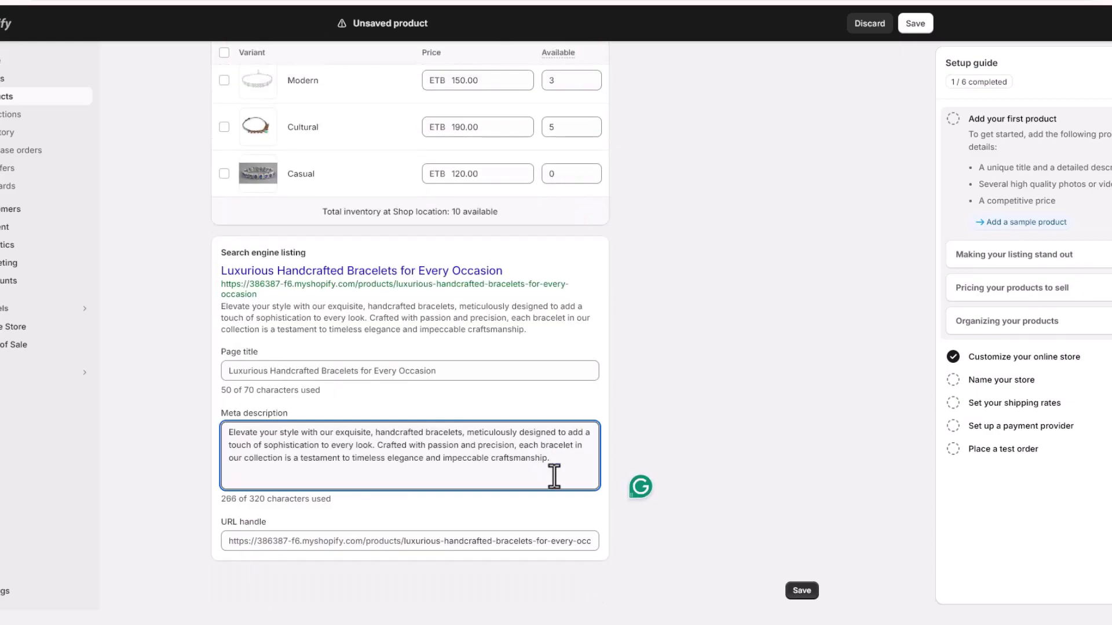
Save the bracelet product and start adding a new product
scroll(752, 312, "up", 15)
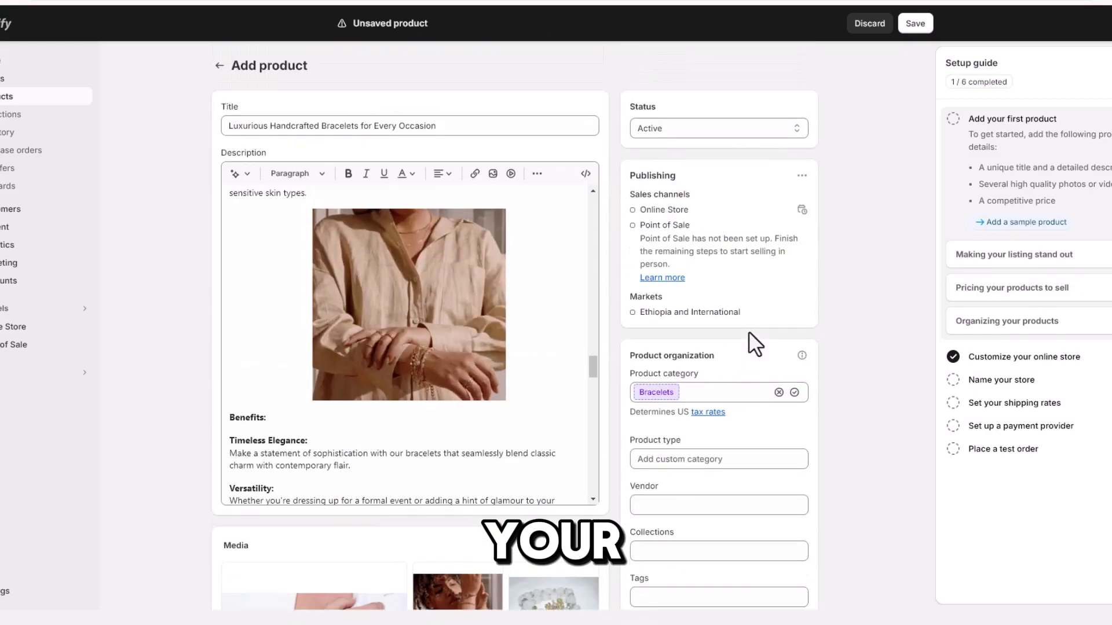
left_click(915, 24)
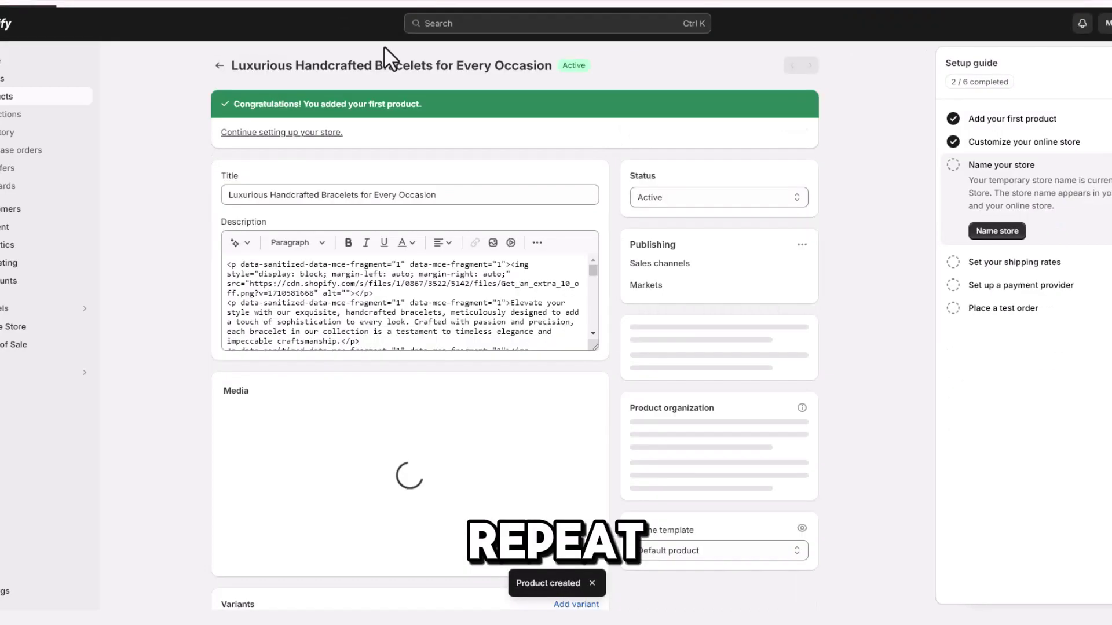
left_click(21, 96)
left_click(875, 66)
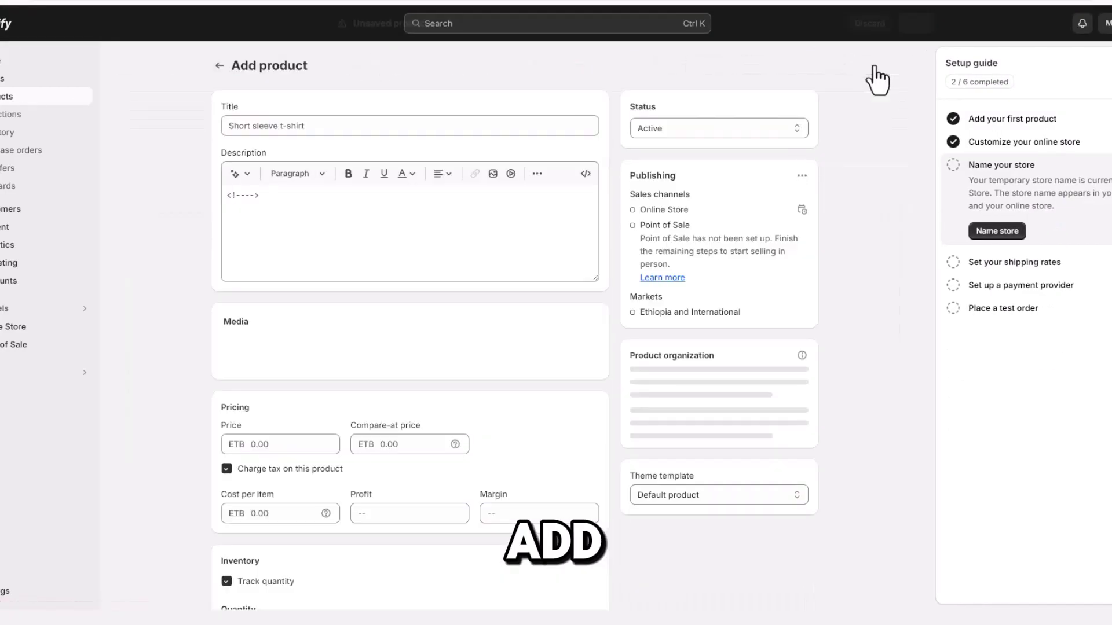
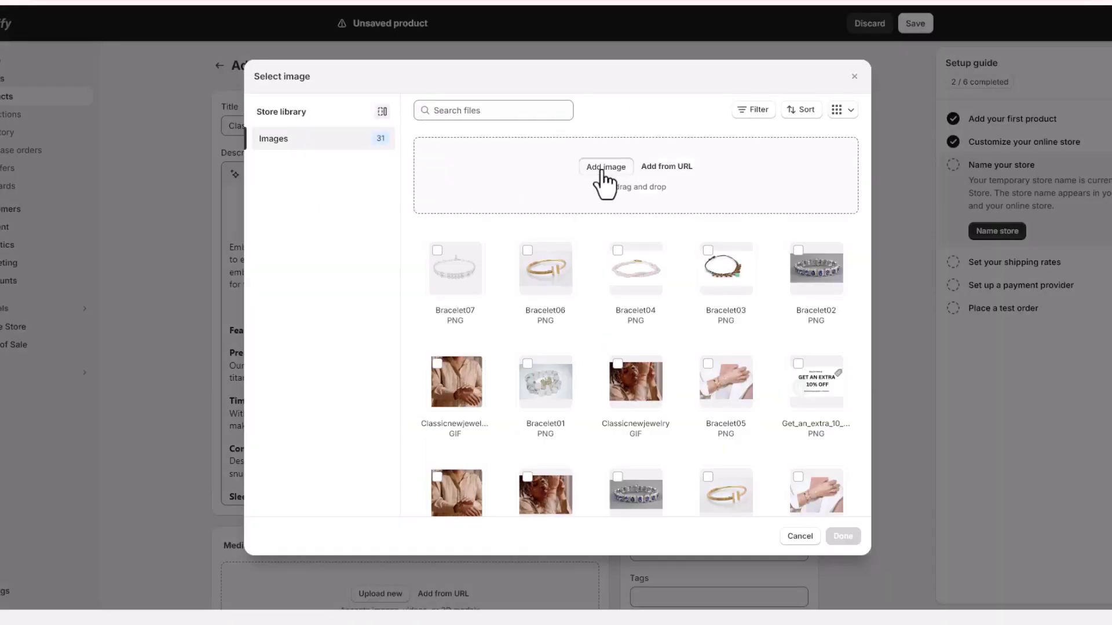
Upload all images from the men's rings folder to the store library and insert image 8 below the description's opening paragraph
left_click(602, 173)
double_click(115, 82)
key("ctrl+a")
left_click(466, 274)
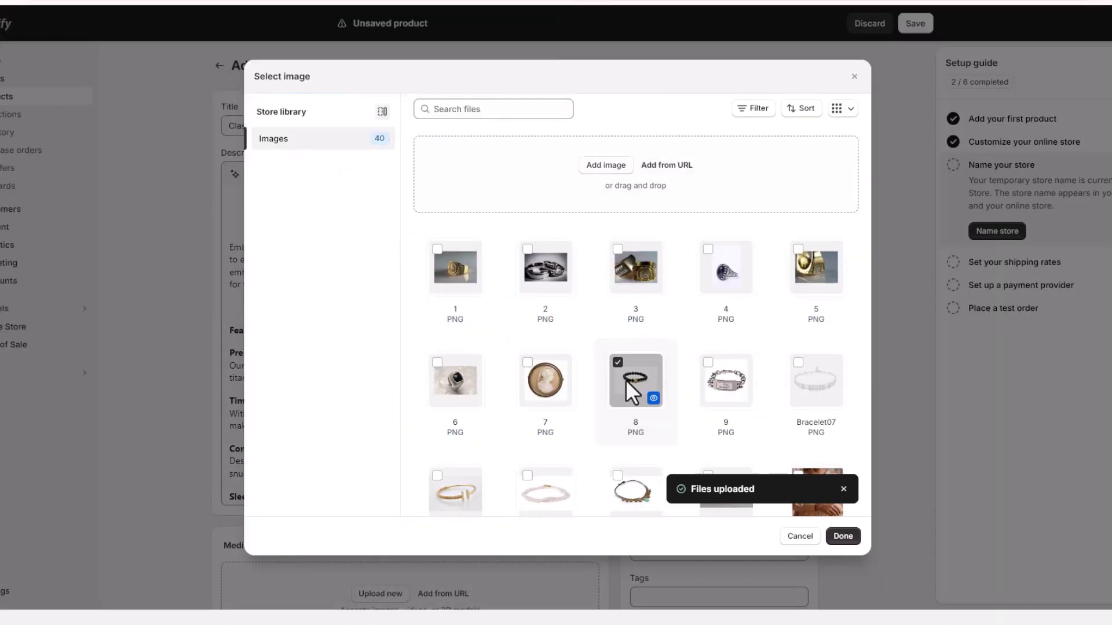
left_click(843, 536)
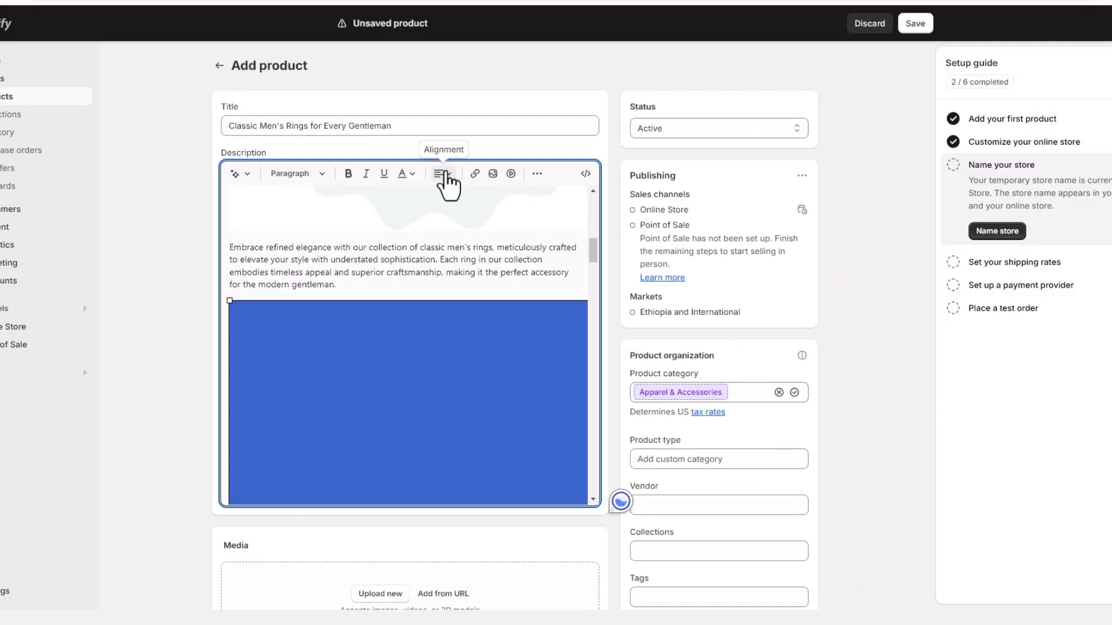
Insert image 3 from the store library between the Subtle Details paragraph and the Benefits heading
scroll(440, 352, "down", 10)
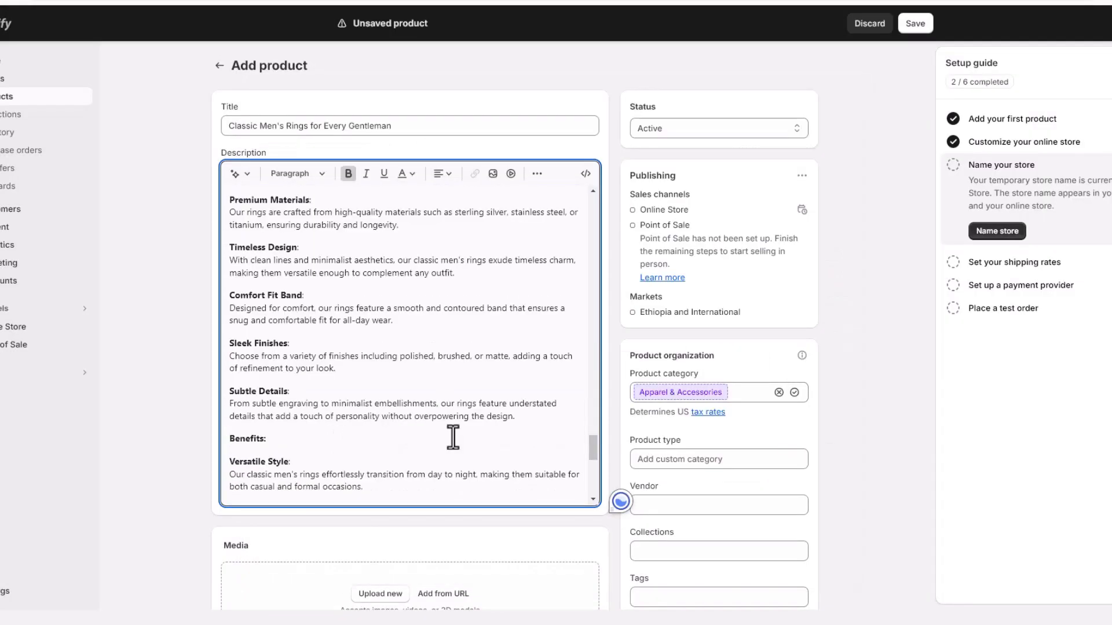
left_click(493, 173)
left_click(545, 268)
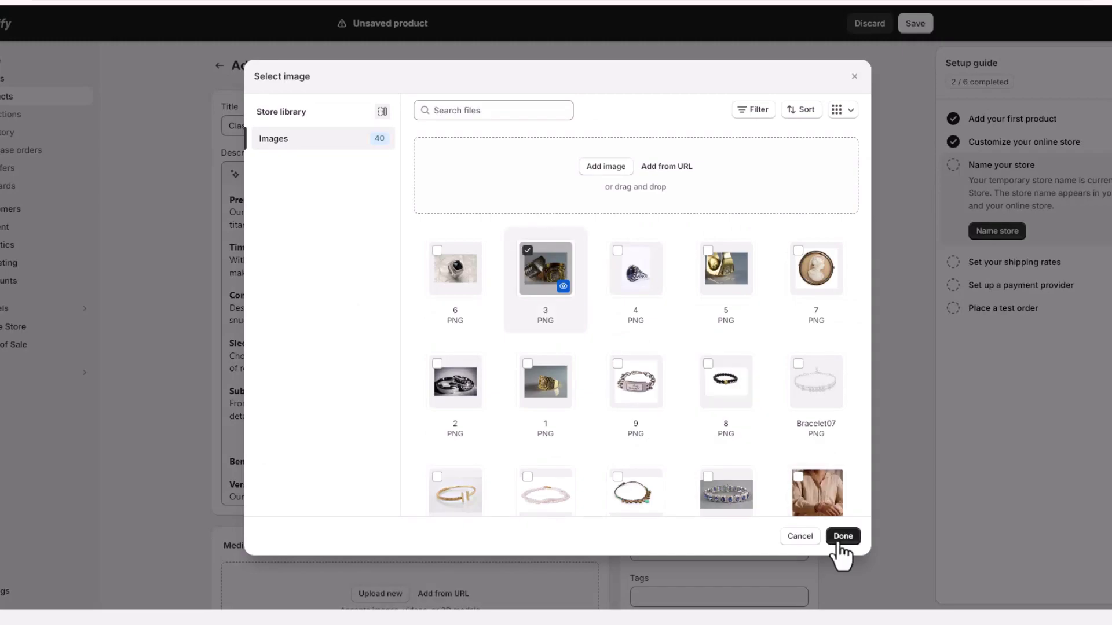
left_click(839, 543)
Insert another library image between the Lasting Quality paragraph and the Advantages heading
scroll(406, 383, "down", 5)
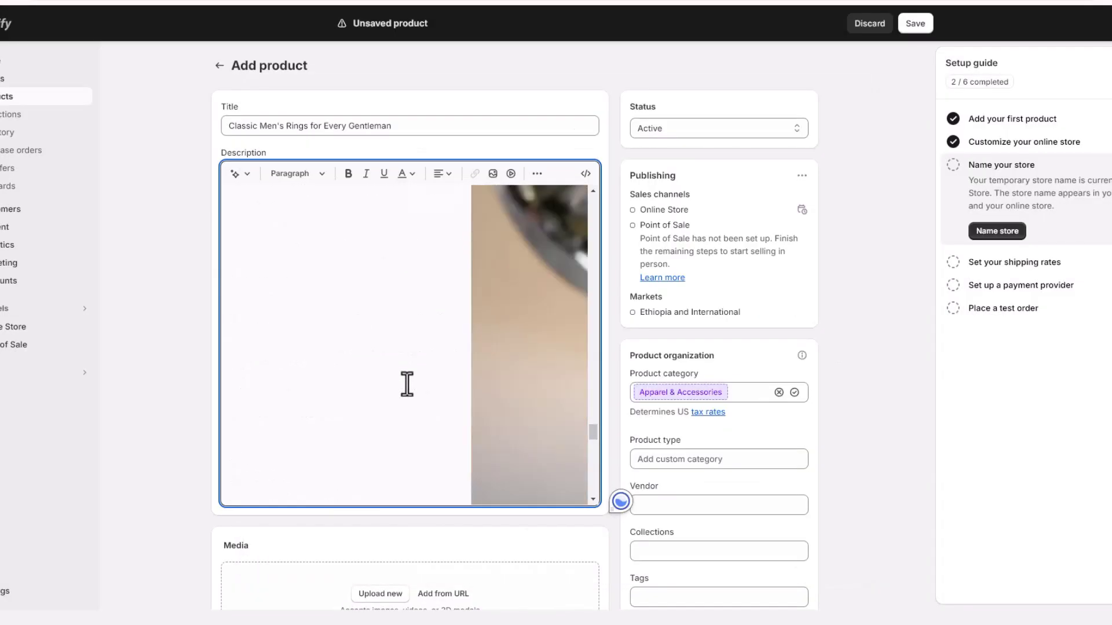
scroll(407, 384, "down", 5)
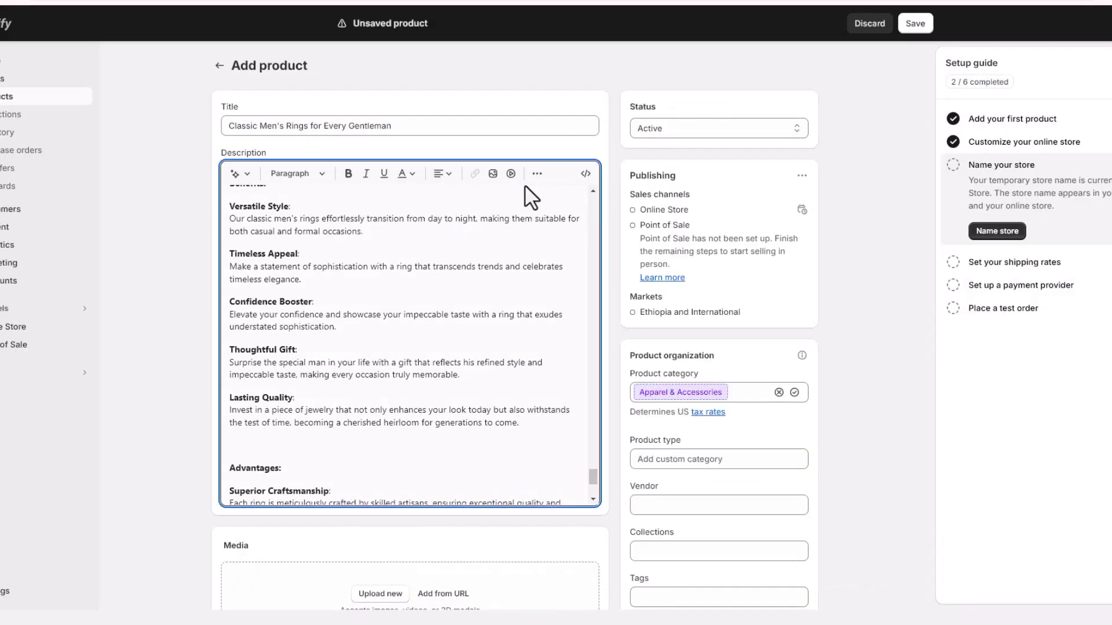
left_click(493, 173)
left_click(442, 385)
left_click(841, 536)
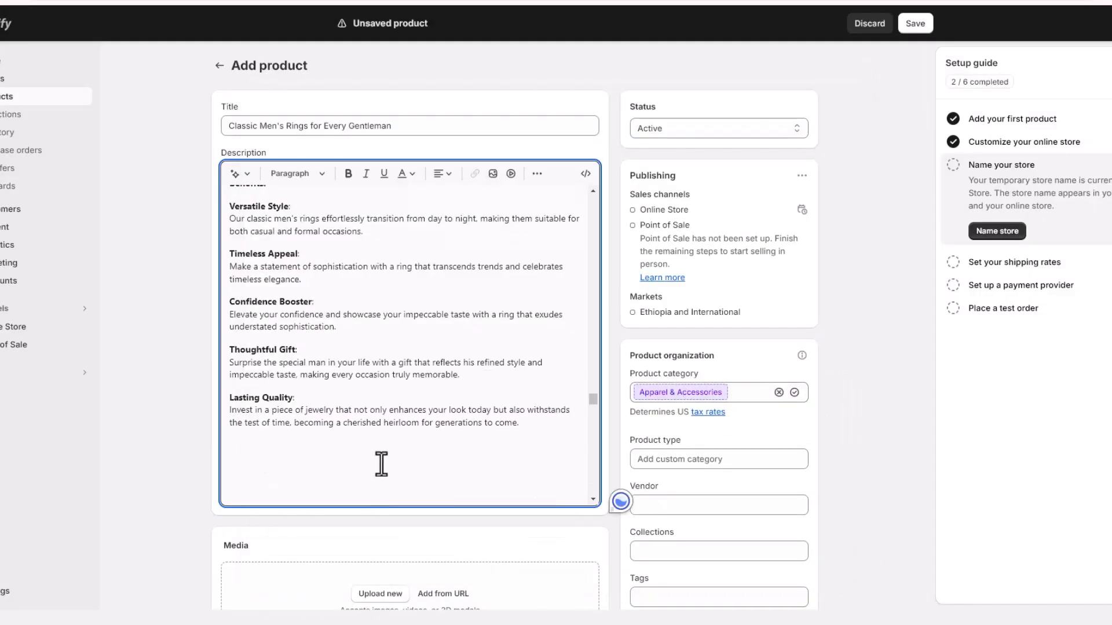
Upload all nine images from the men's rings folder as the product's media
scroll(383, 461, "down", 5)
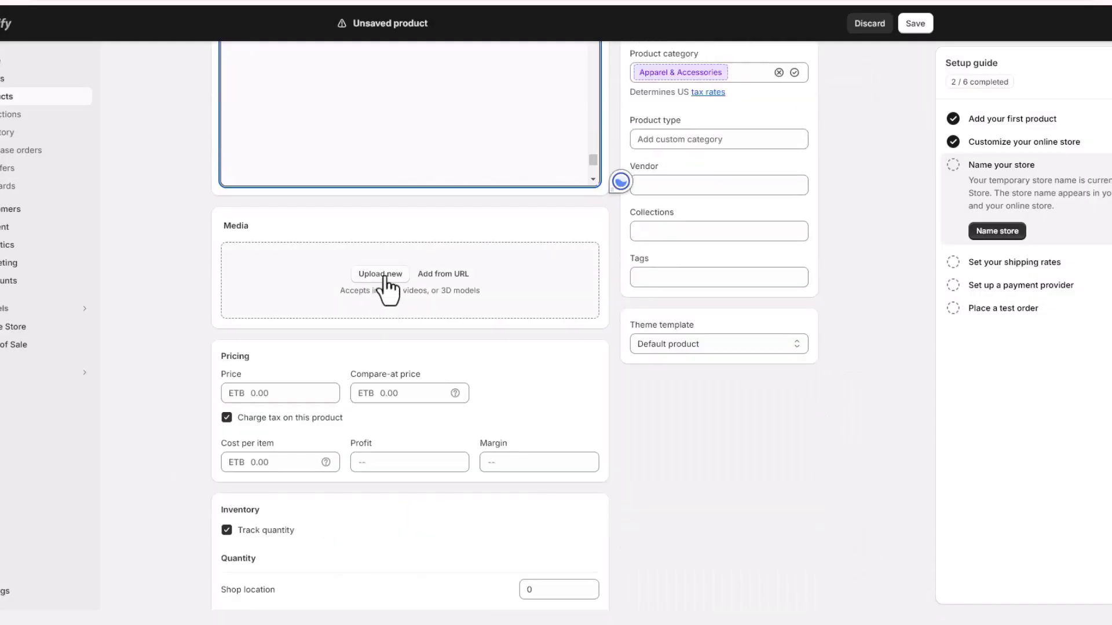
left_click(382, 275)
left_click(95, 60)
left_click(166, 134, "shift")
left_click(468, 275)
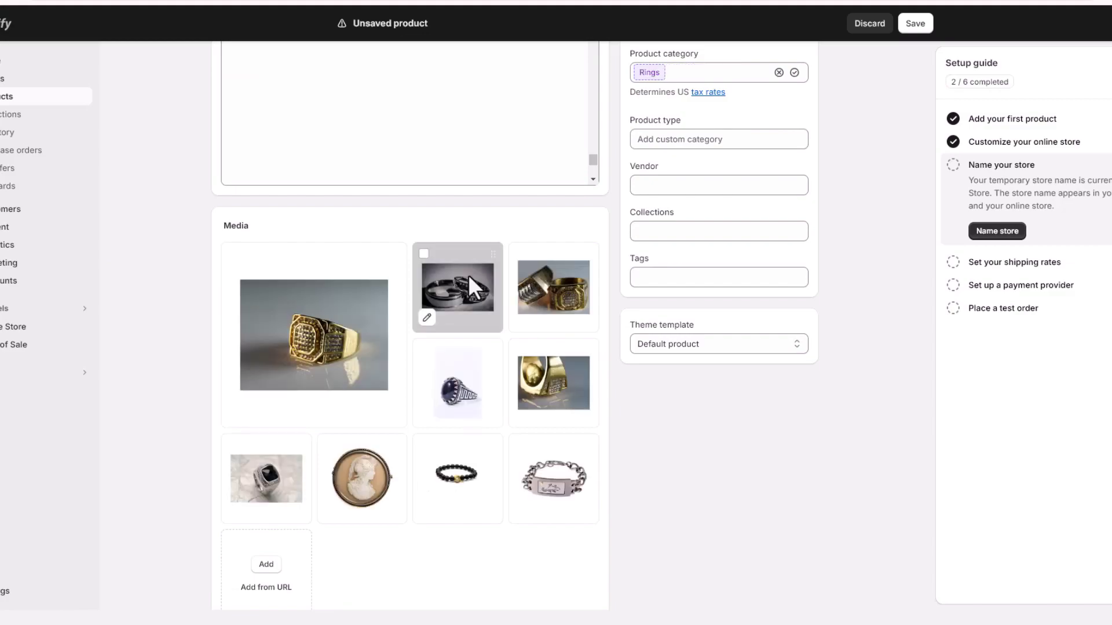
Reorder the product media so the pair of gold rings comes first, followed by the black-stone ring and the blue-stone ring
left_click_drag(467, 274, 377, 324)
scroll(387, 564, "down", 1)
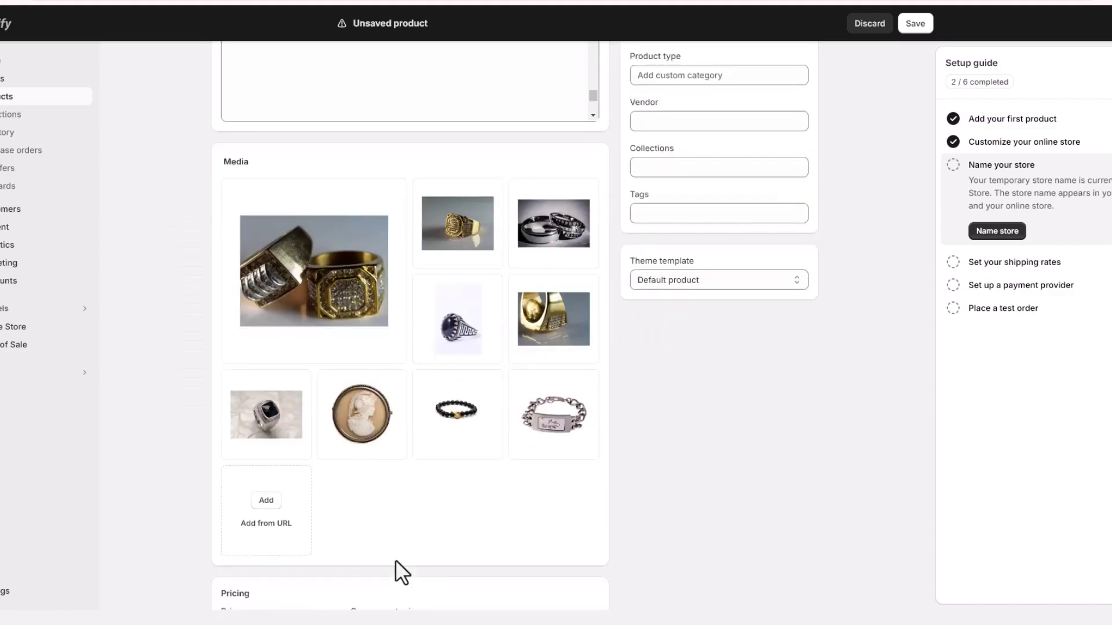
left_click_drag(273, 427, 457, 232)
left_click_drag(532, 335, 553, 226)
Set the ring product's price to ETB 200, the compare-at price to ETB 250 and the cost per item to ETB 20
scroll(389, 504, "down", 3)
left_click(283, 438)
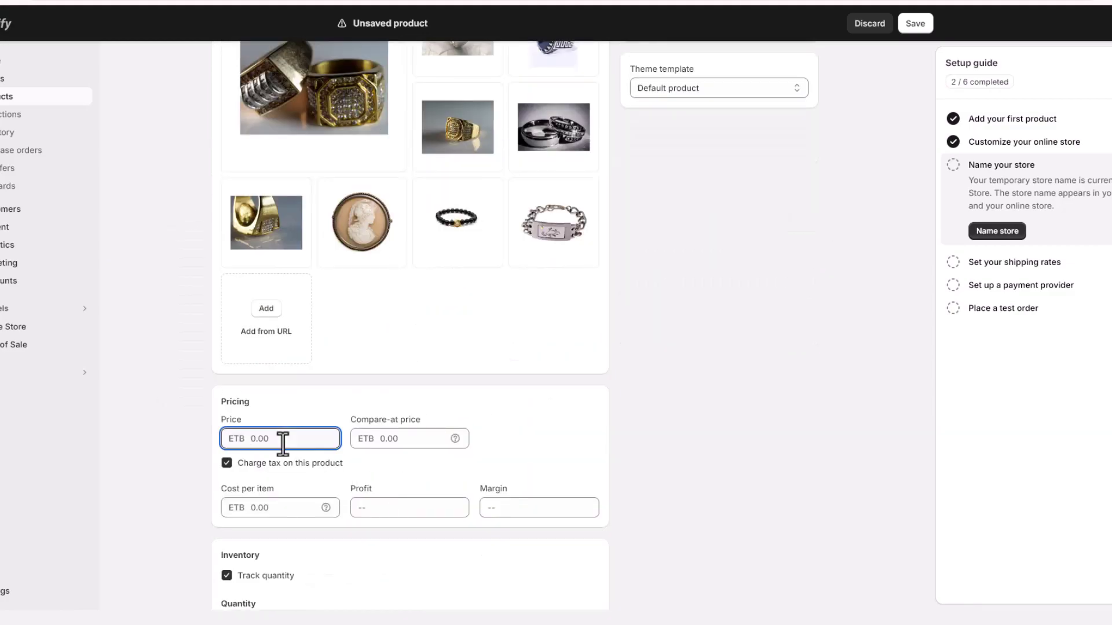
left_click(356, 438)
type("300")
left_click(284, 507)
type("20")
Add a Style variant option to the ring product with the values Classic and Modern
scroll(291, 566, "down", 8)
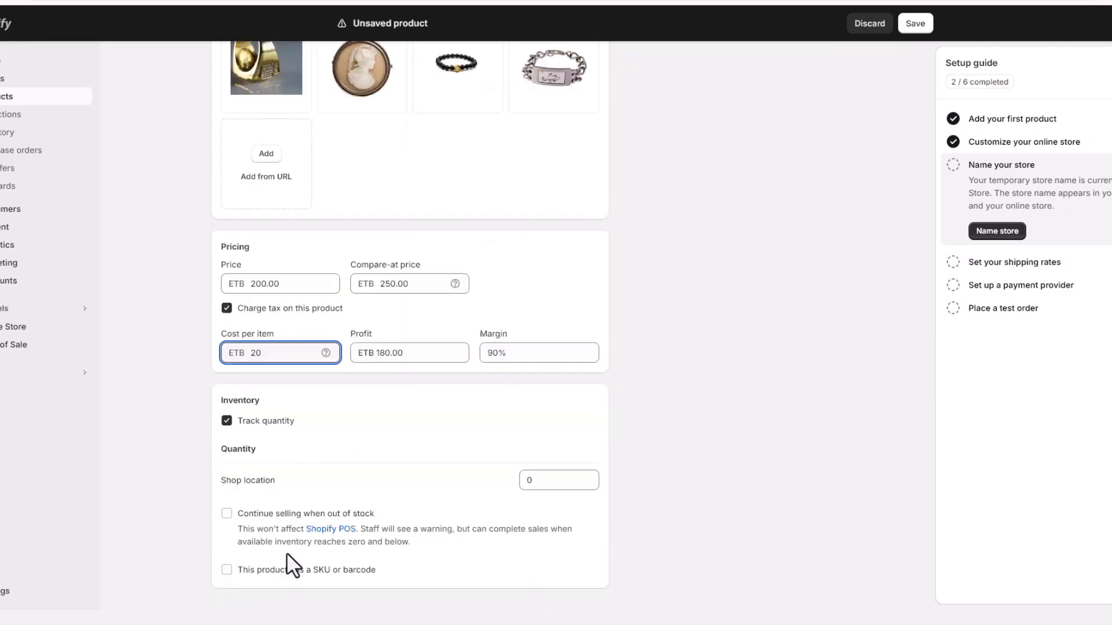
left_click(286, 429)
left_click(293, 548)
left_click(303, 511)
type("Classic")
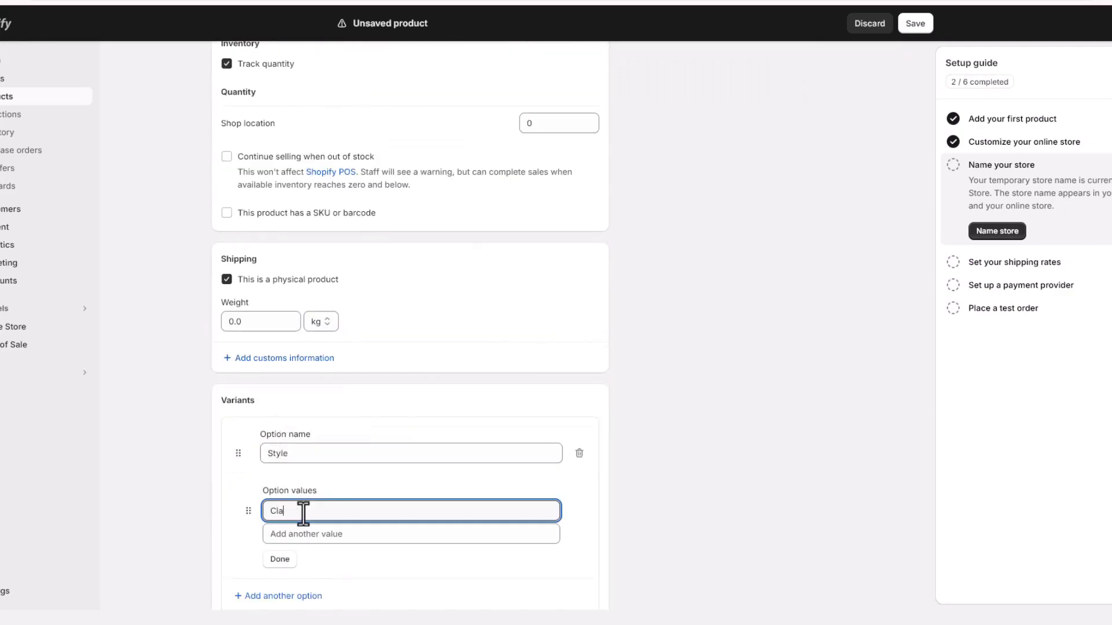
left_click(307, 536)
type("Modern")
Add Cultural and Casual to the ring product's Style values
left_click(315, 557)
type("Cultural")
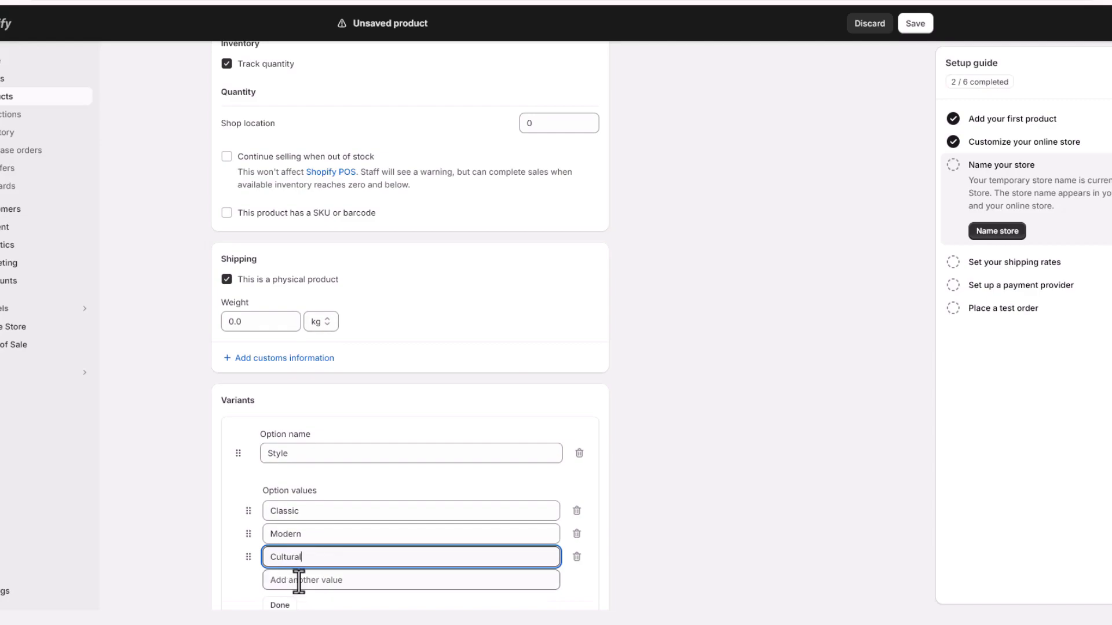
left_click(299, 581)
type("Casual")
scroll(310, 550, "down", 7)
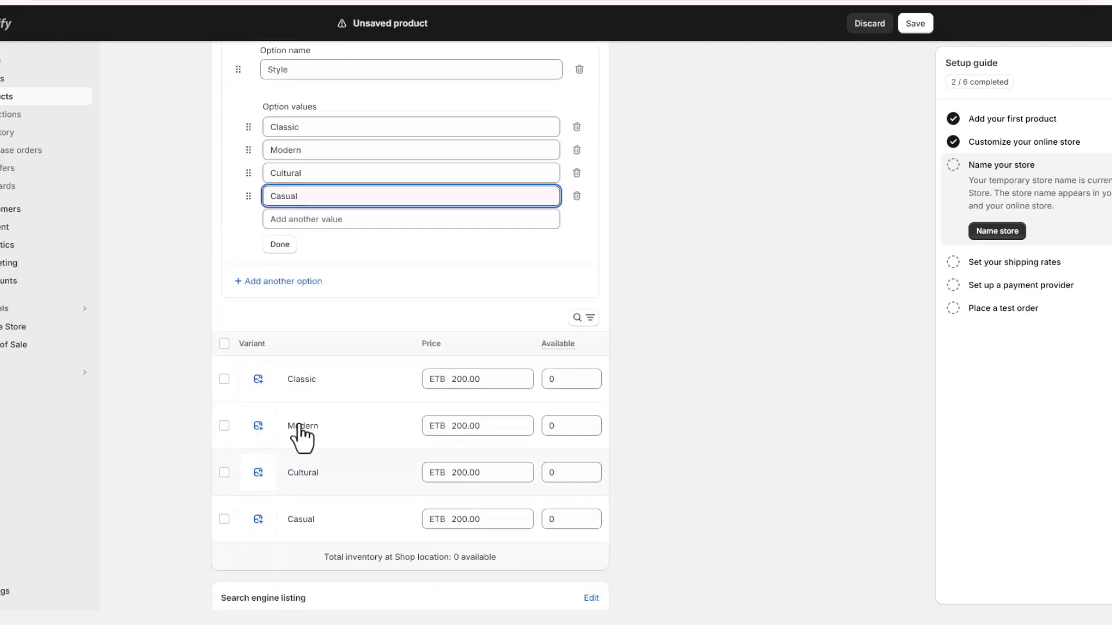
Finish the Style option and assign image 3 to the Classic variant and image 2 to the Modern variant
left_click(278, 241)
left_click(258, 249)
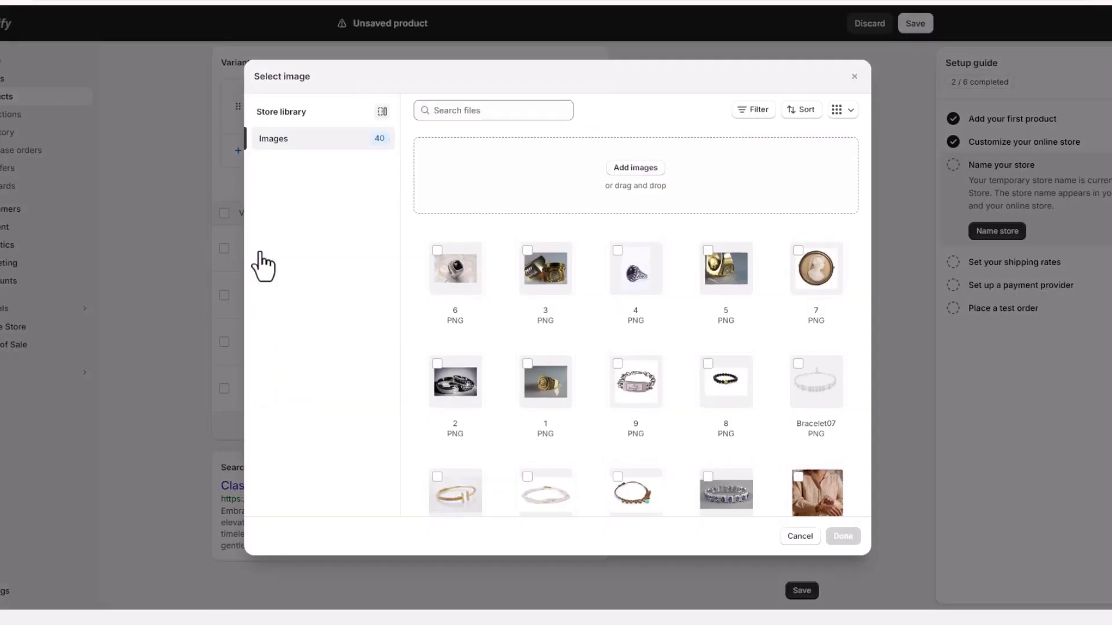
left_click(531, 264)
left_click(843, 537)
left_click(258, 294)
left_click(455, 382)
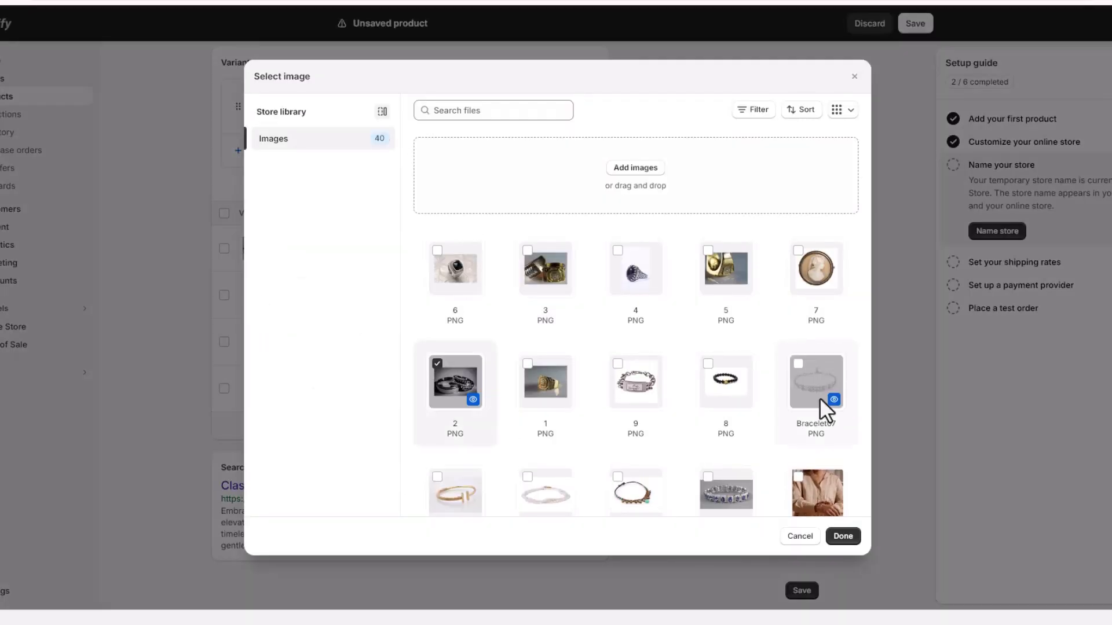
left_click(843, 536)
Assign image 4 to the Cultural variant and image 6 to the Casual variant
left_click(259, 342)
left_click(843, 537)
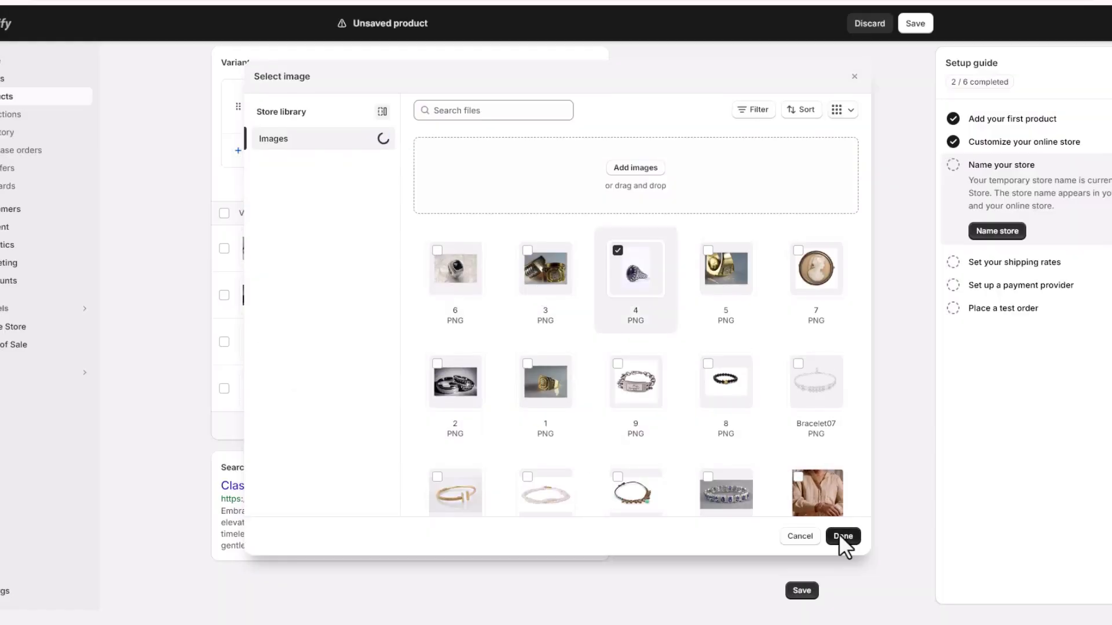
left_click(258, 388)
left_click(437, 250)
left_click(843, 536)
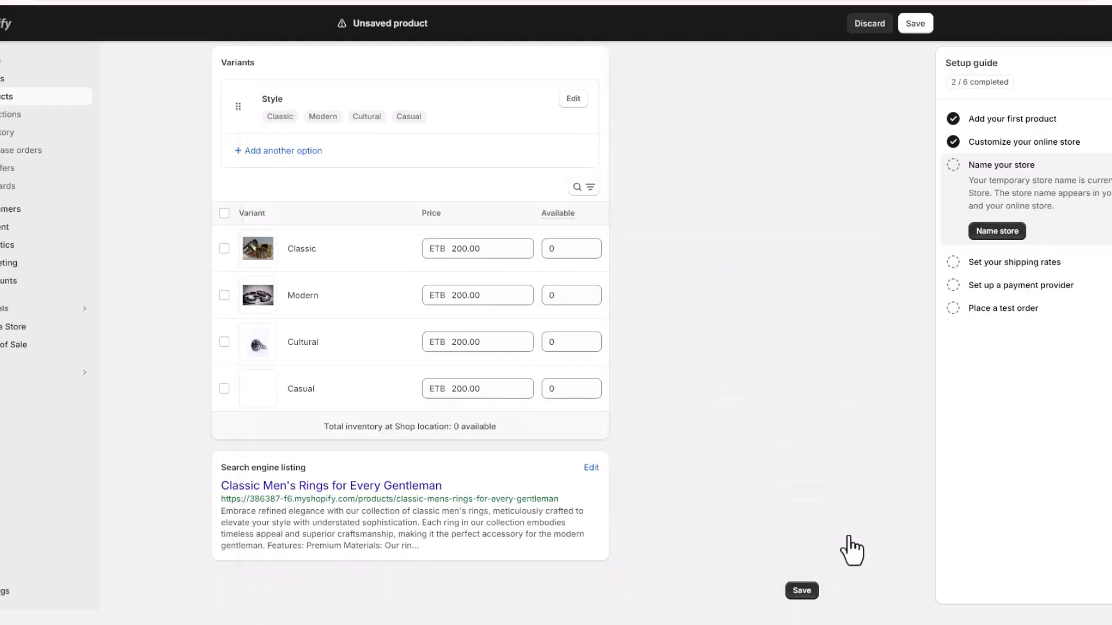
Edit the ring product's search engine listing and delete the unwanted part of its description text
left_click(588, 468)
scroll(391, 465, "down", 4)
left_click_drag(305, 455, 536, 414)
key("BackSpace")
scroll(796, 525, "up", 20)
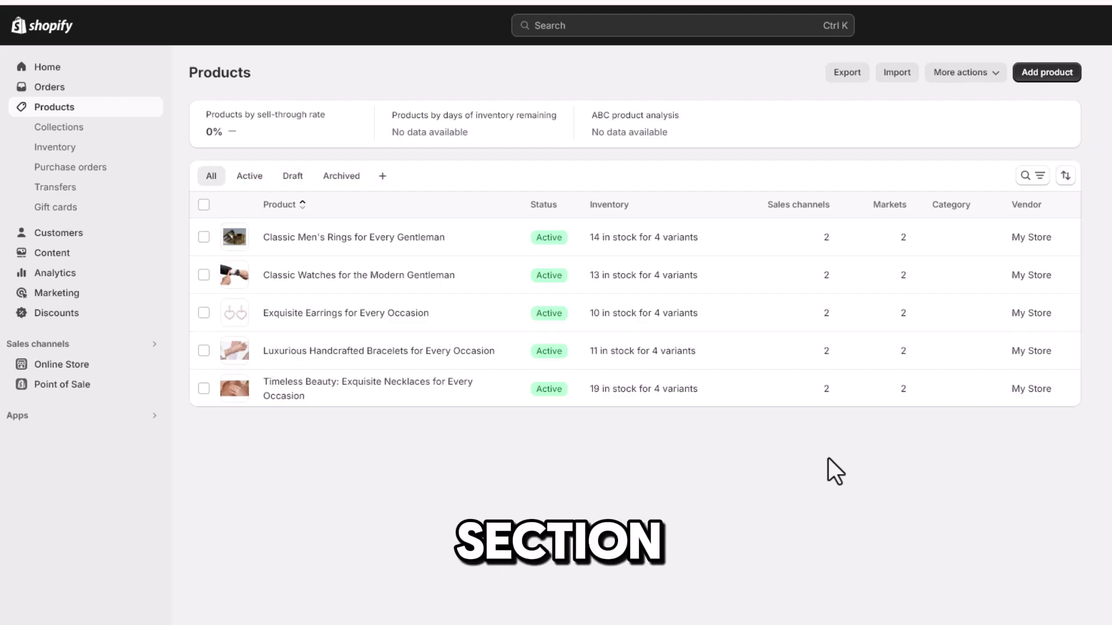
Open the online store's Main menu in the navigation settings and remove its Catalog and Contact items
left_click(61, 364)
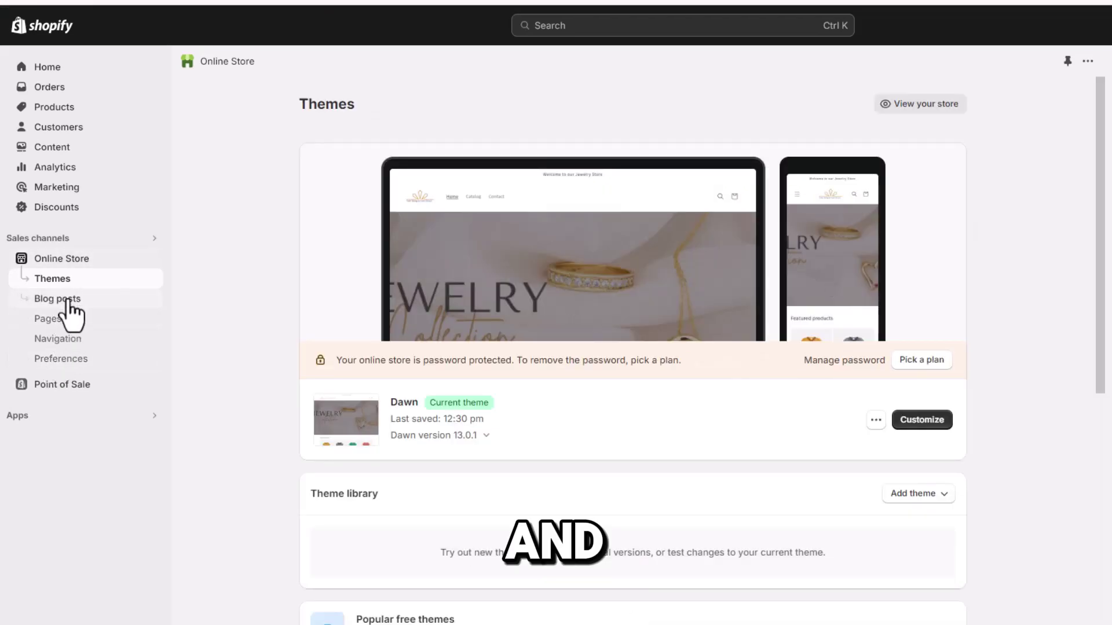
left_click(58, 341)
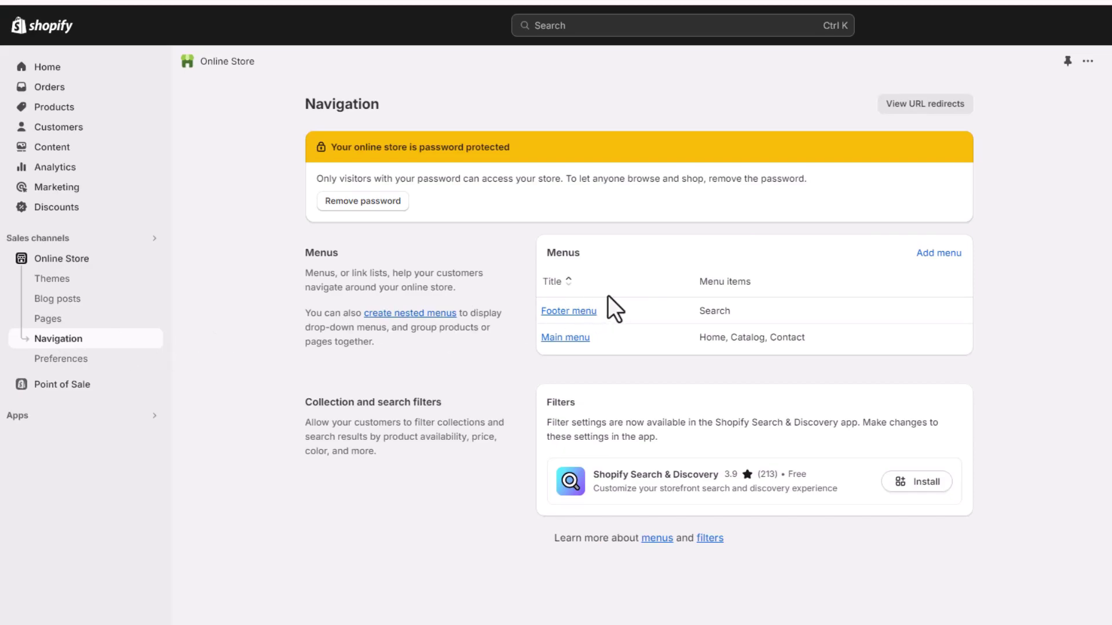
left_click(561, 340)
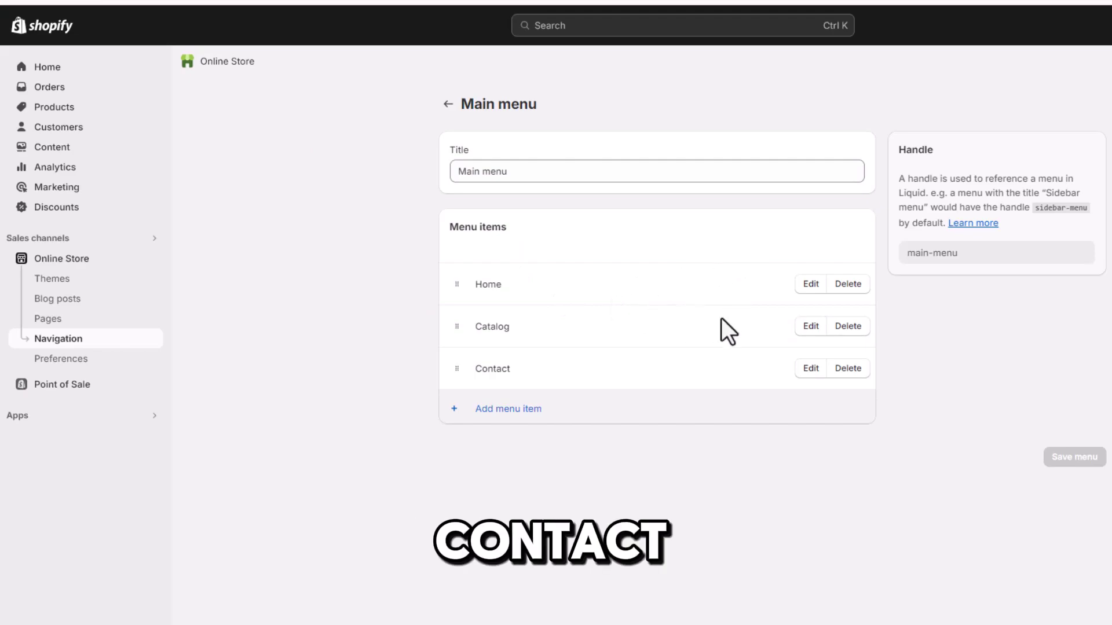
left_click(860, 328)
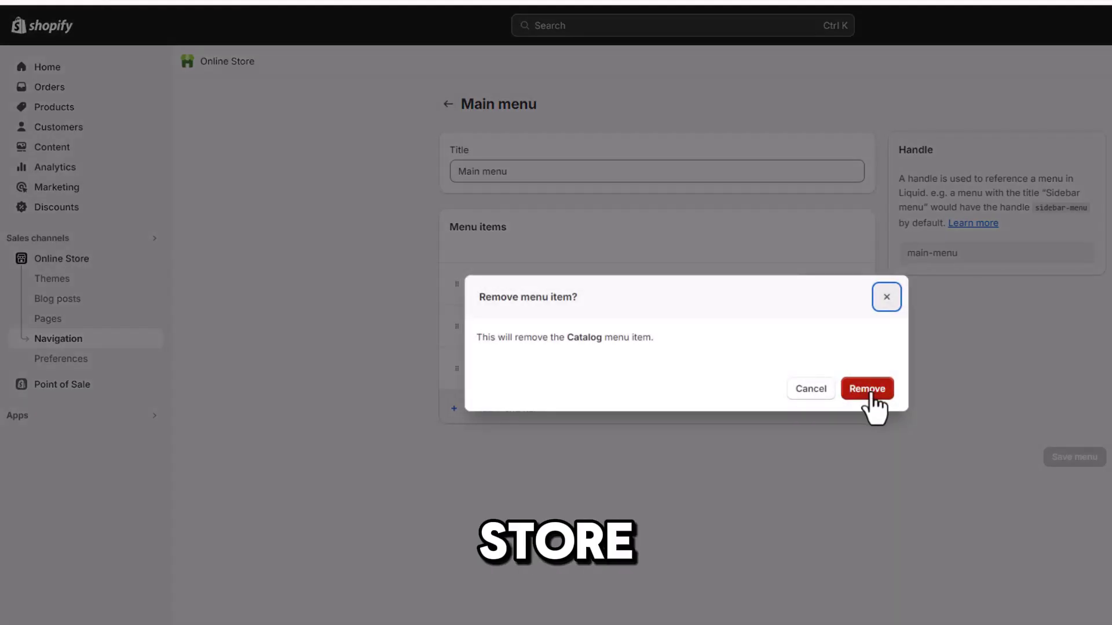
left_click(867, 391)
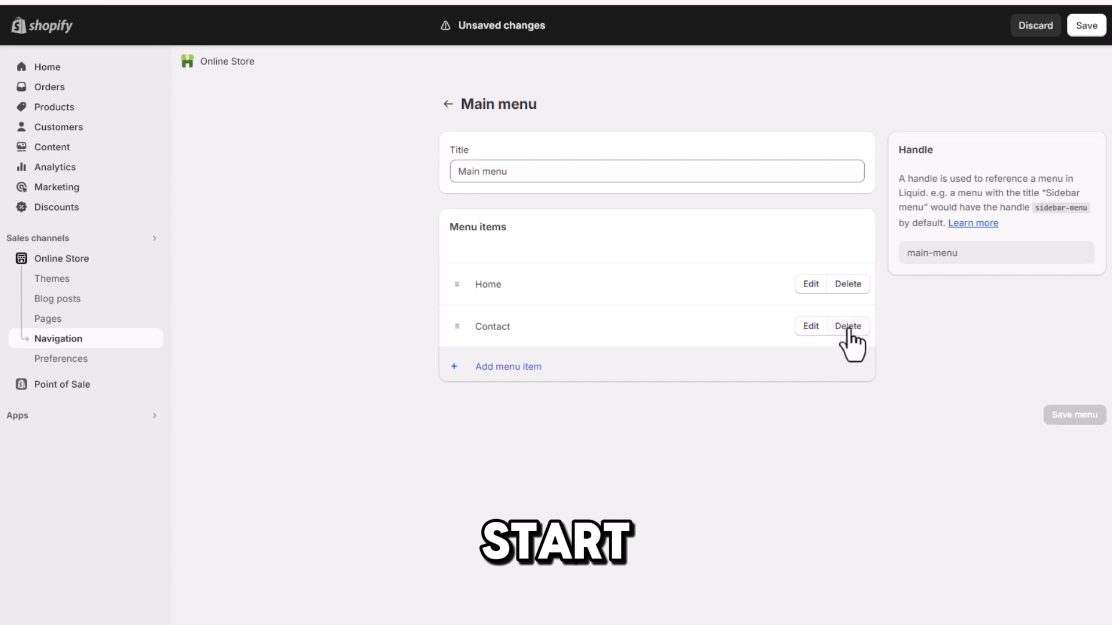
left_click(848, 326)
left_click(868, 397)
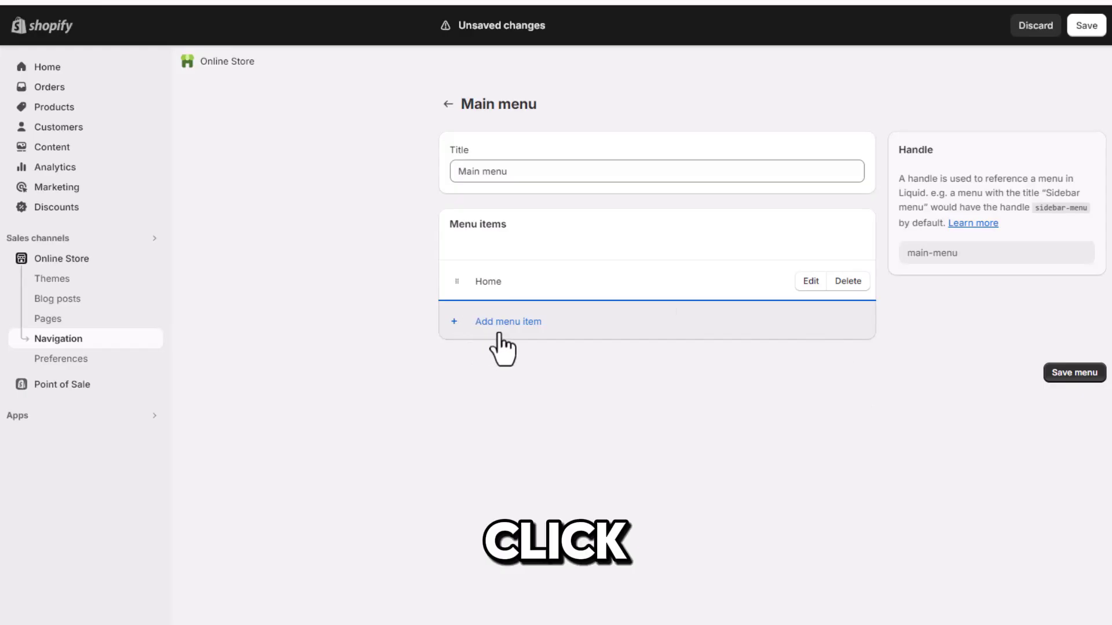
Add a menu item named Men Jewelry that links to All collections
left_click(513, 322)
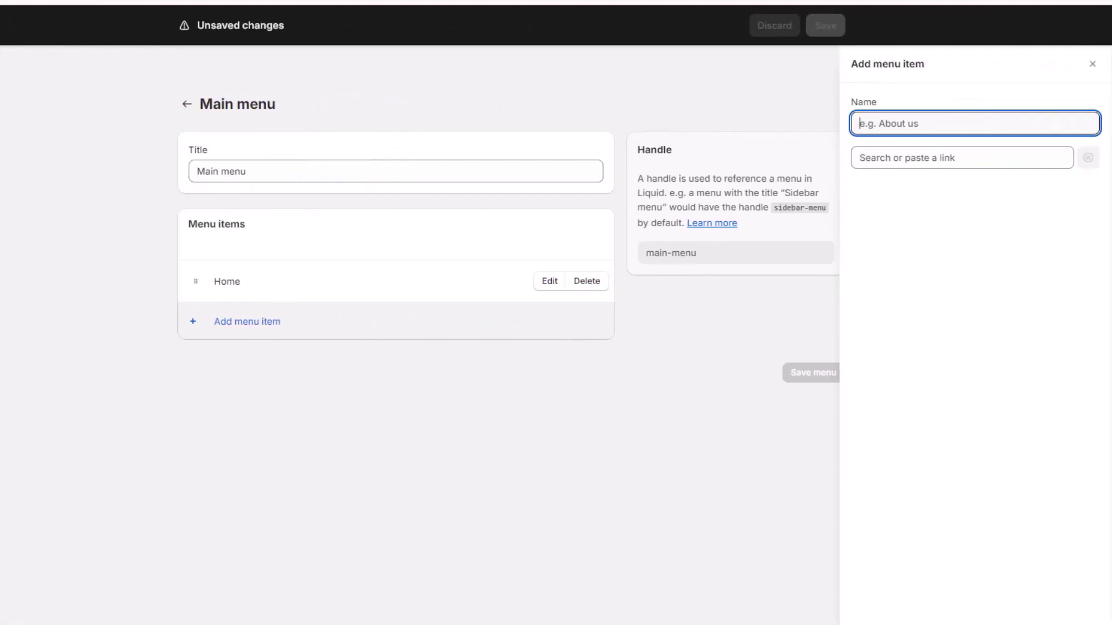
left_click(929, 126)
left_click(886, 157)
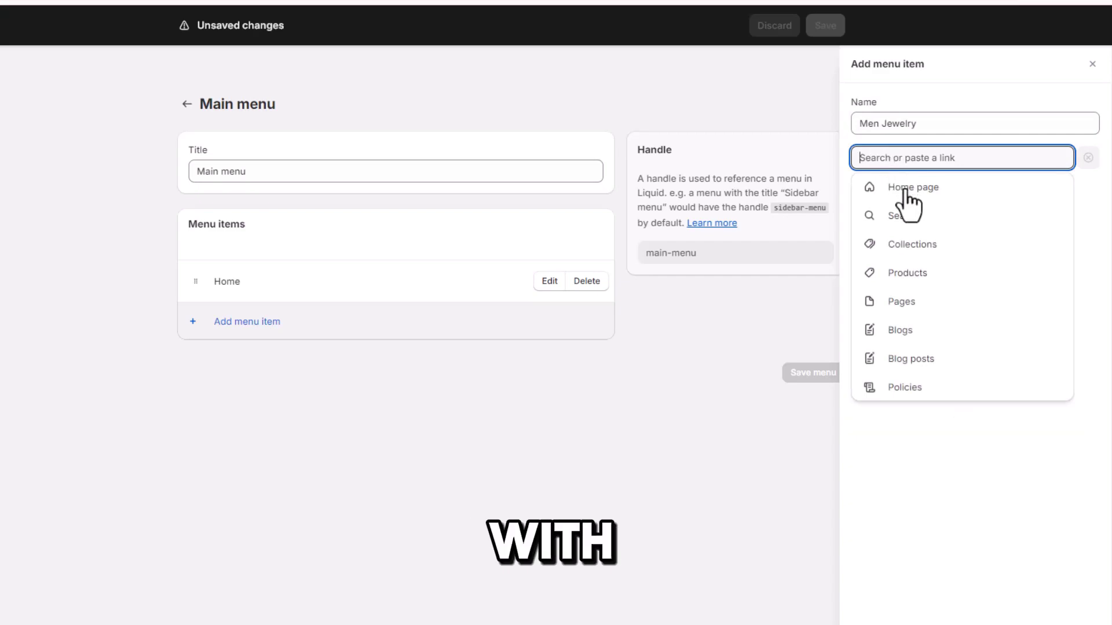
left_click(920, 244)
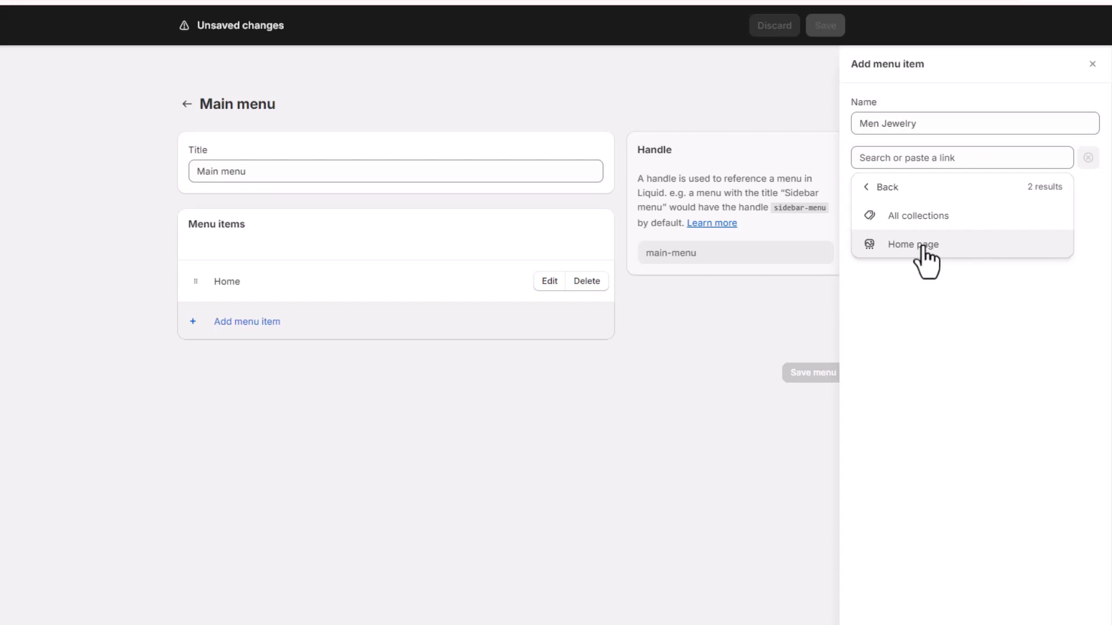
left_click(920, 219)
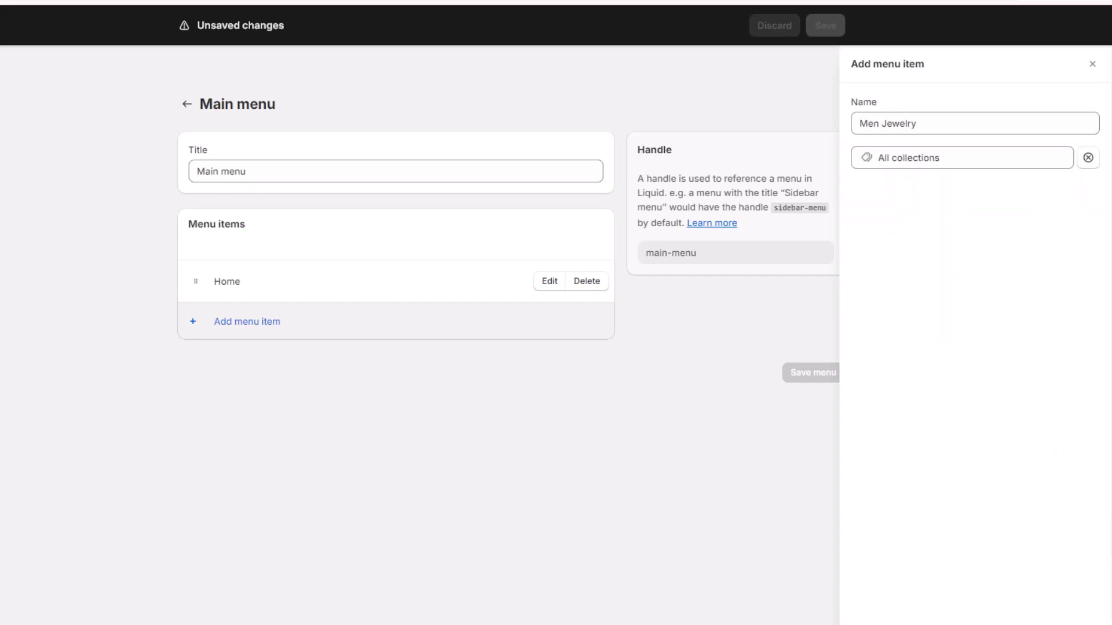
key("Return")
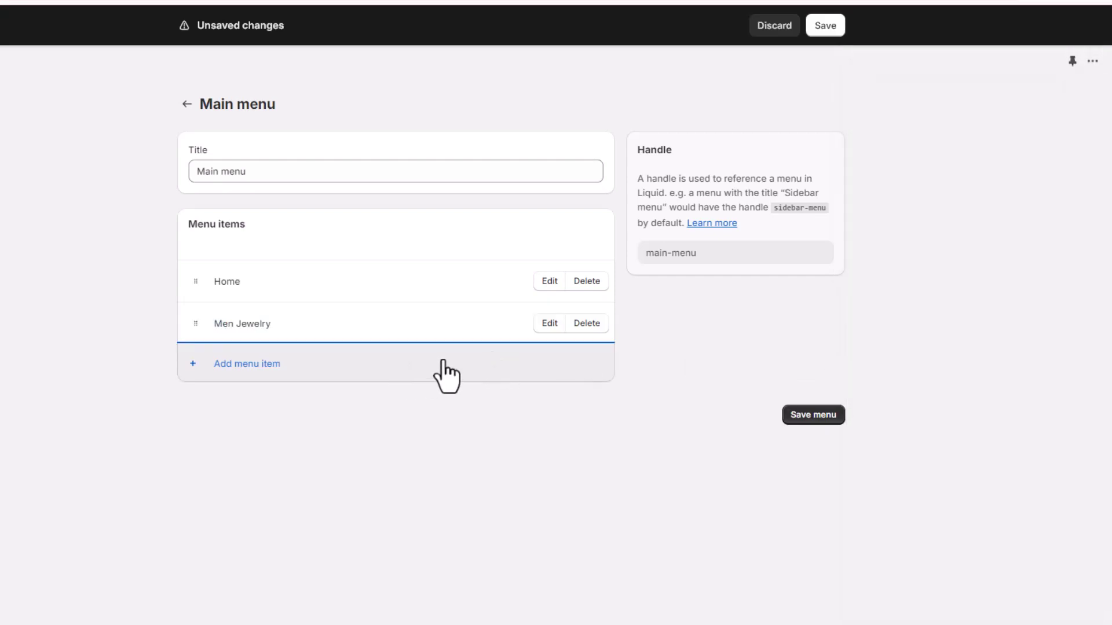
Add a menu item named Women's Jewelry that links to All collections
left_click(235, 368)
type("Womens Jewelry")
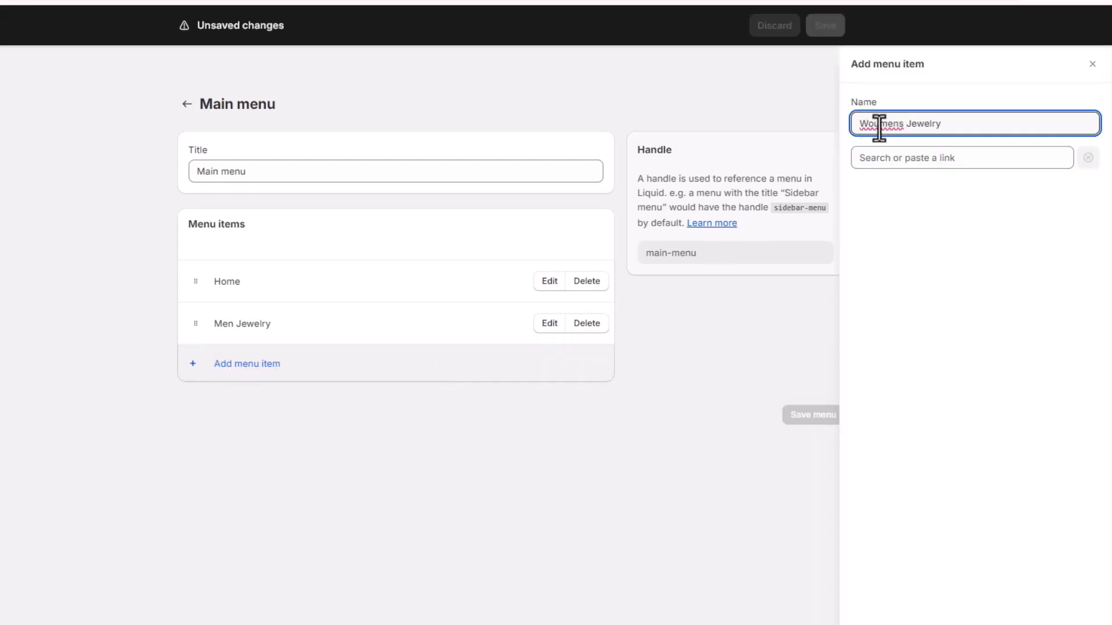
left_click(895, 124)
type("'")
left_click(890, 160)
left_click(899, 187)
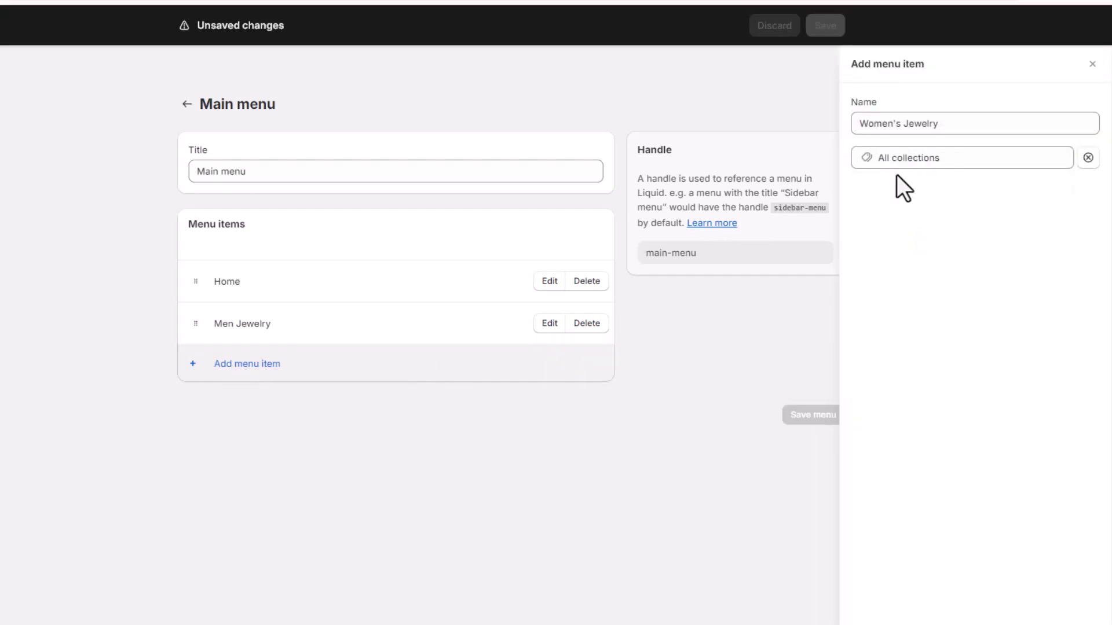
key("Return")
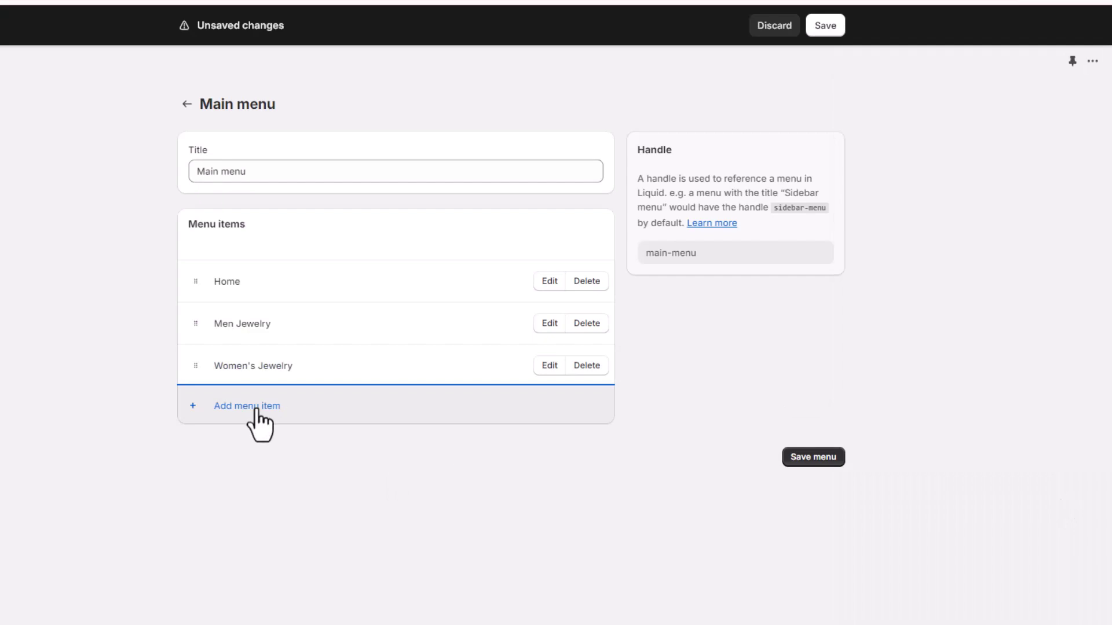
Add a Classic Men Ring menu item linked to the Classic Men's Rings for Every Gentleman product
left_click(256, 409)
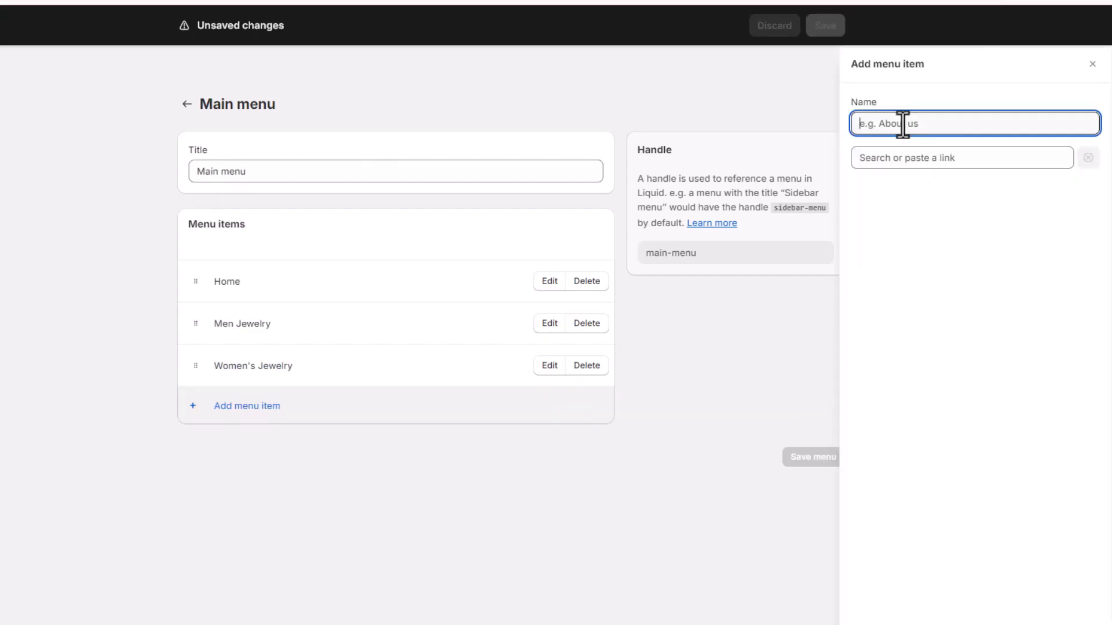
type("Classic Men Ring")
left_click(900, 157)
left_click(903, 246)
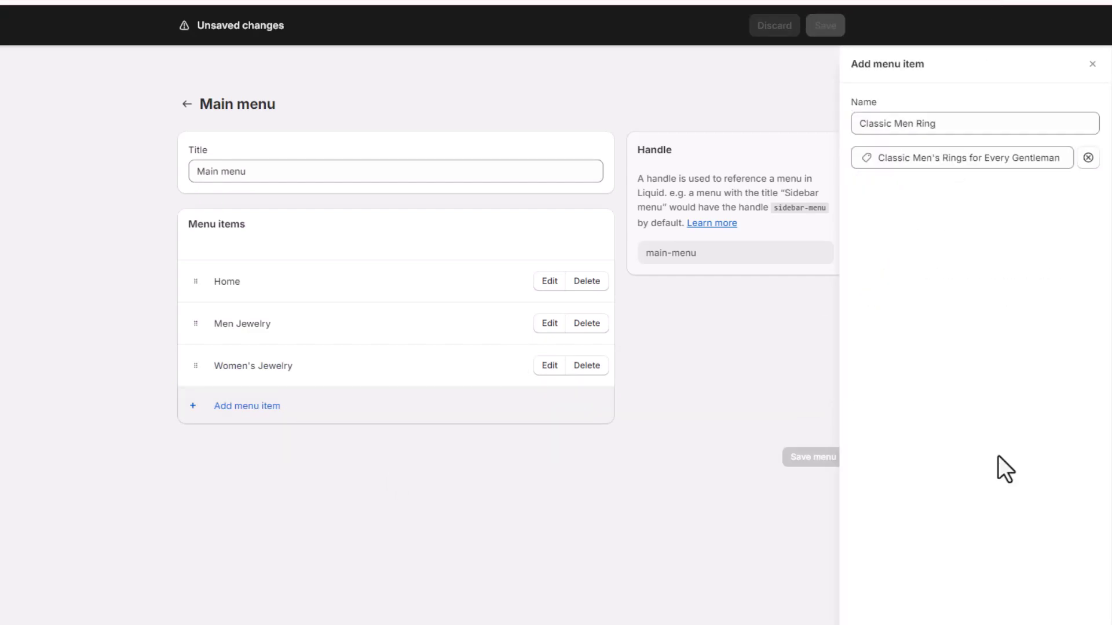
key("Return")
Add a Classic Watch for Men menu item linked to the Classic Watches for the Modern Gentleman product
left_click(256, 449)
type("Classic Watch for Men")
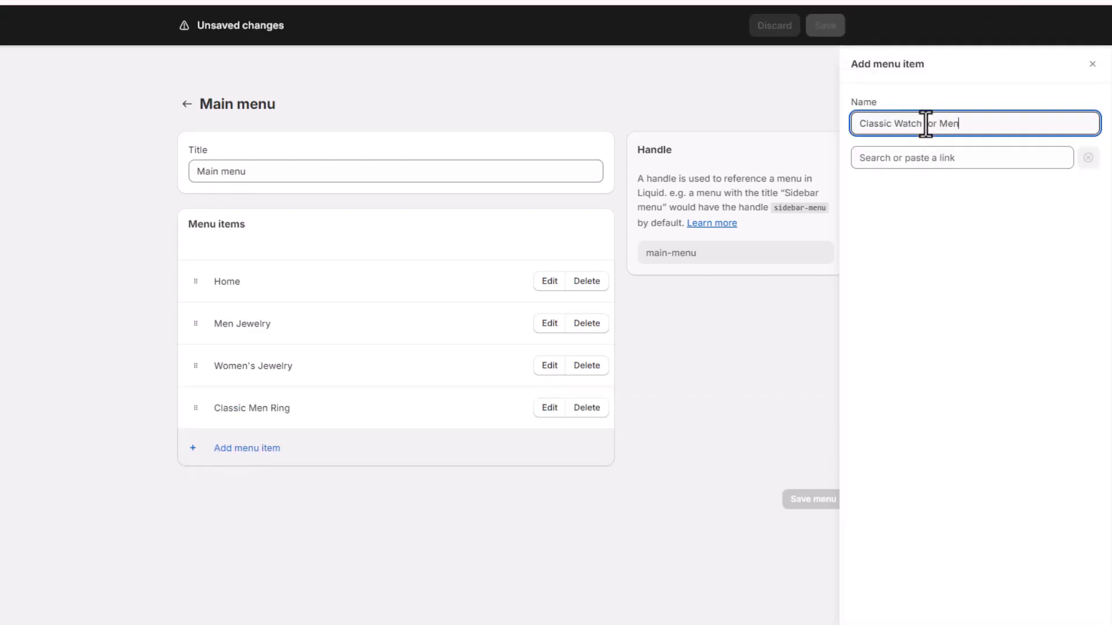
left_click(926, 158)
left_click(915, 243)
left_click(906, 275)
key("Return")
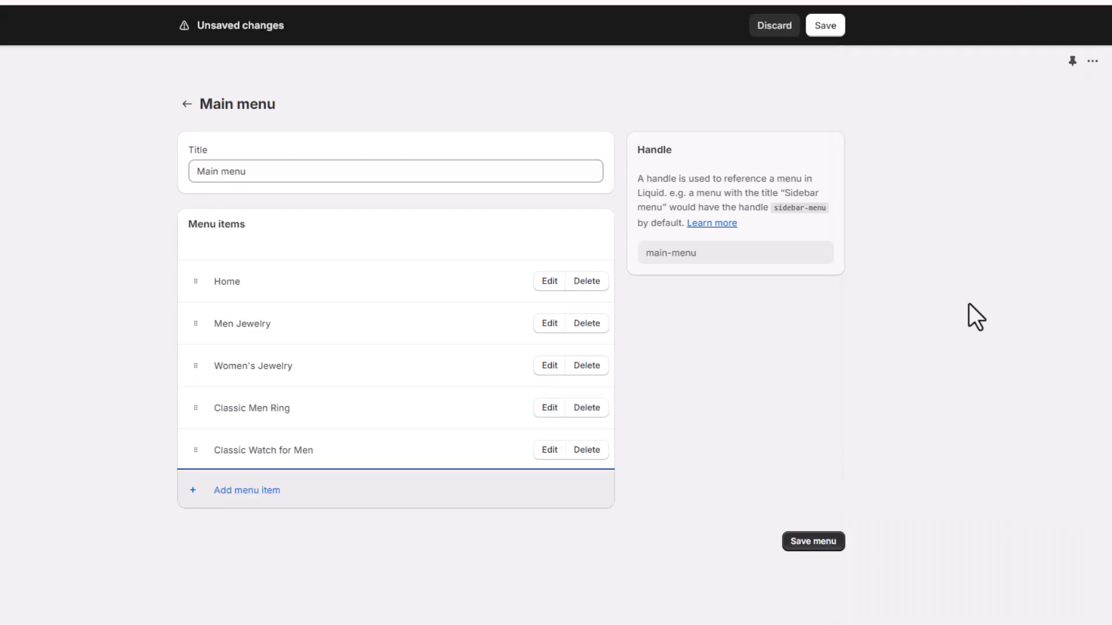
Add a Bracelets menu item linked to the Luxurious Handcrafted Bracelets for Every Occasion product
left_click(252, 492)
type("Bracelets")
left_click(950, 158)
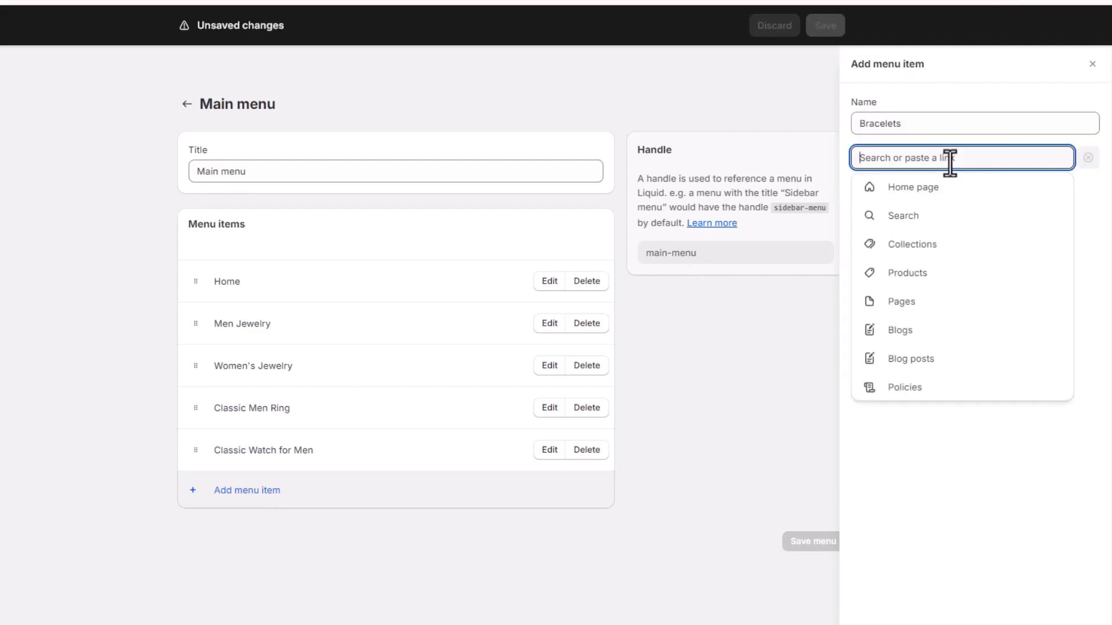
left_click(915, 243)
left_click(909, 330)
key("Return")
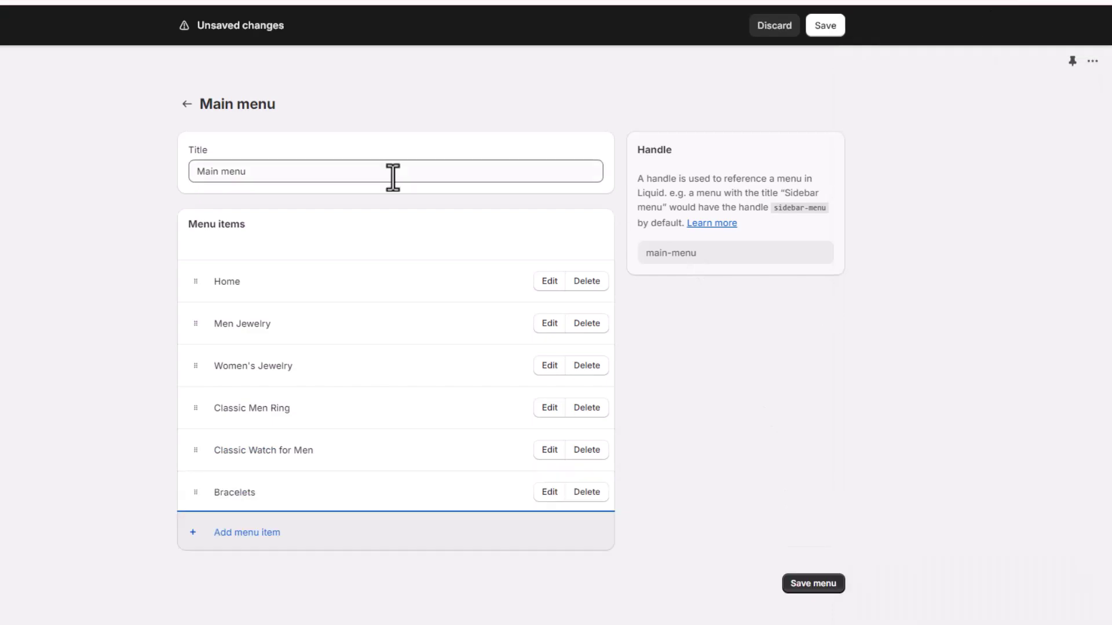
Add an Earring menu item linked to the Exquisite Earrings for Every Occasion product
left_click(231, 532)
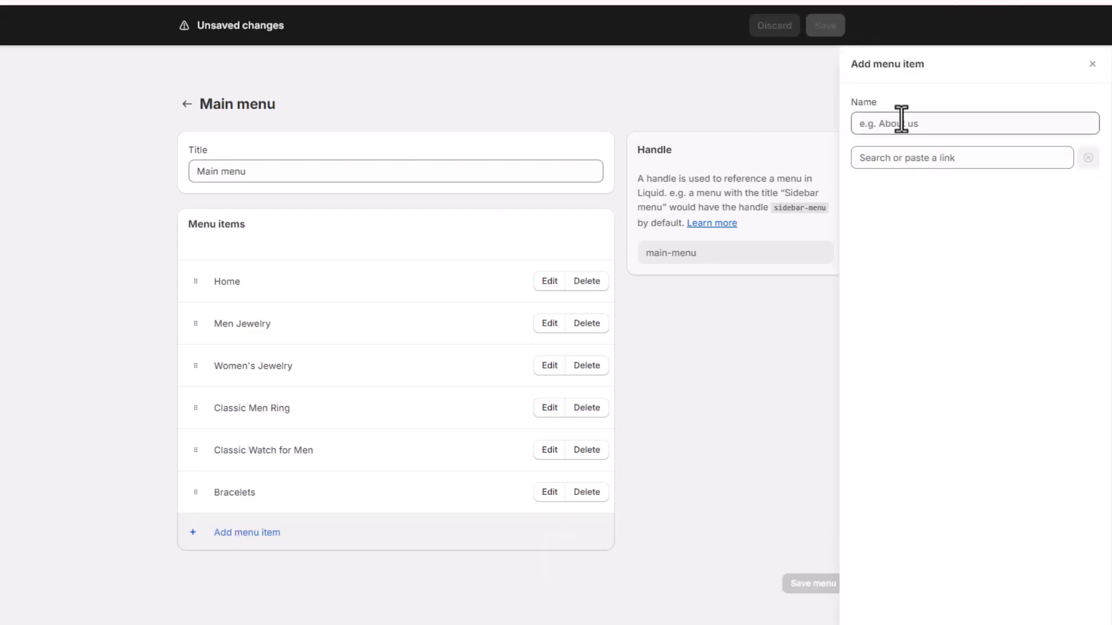
type("Earring")
left_click(908, 159)
left_click(907, 244)
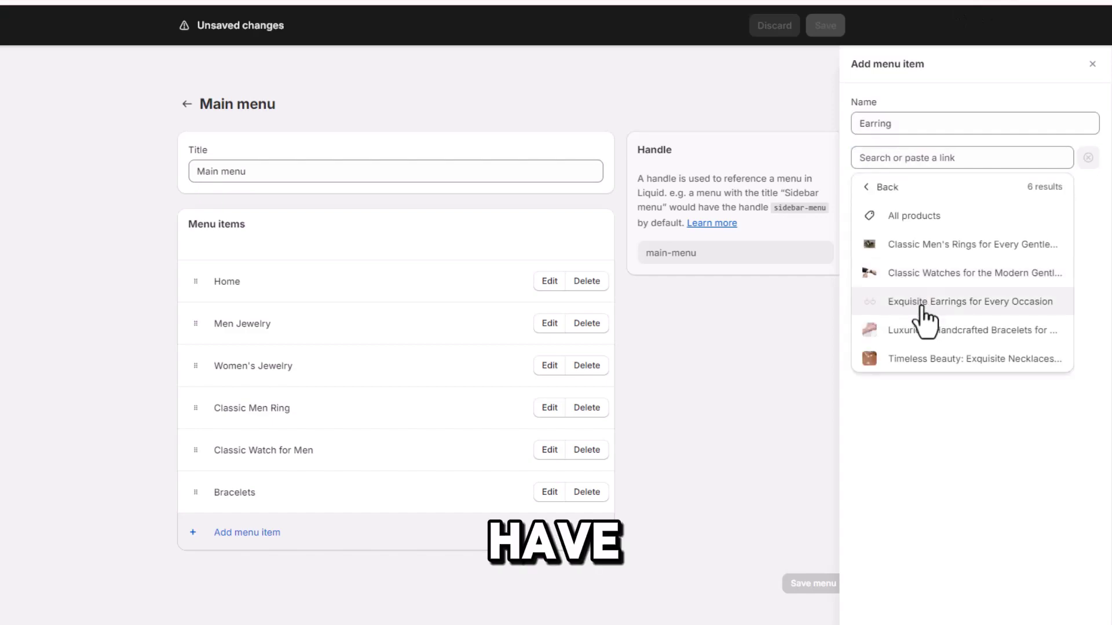
left_click(917, 318)
key("Return")
Add a Neckless menu item linked to the Timeless Beauty: Exquisite Necklaces for Every Occasion product
left_click(307, 565)
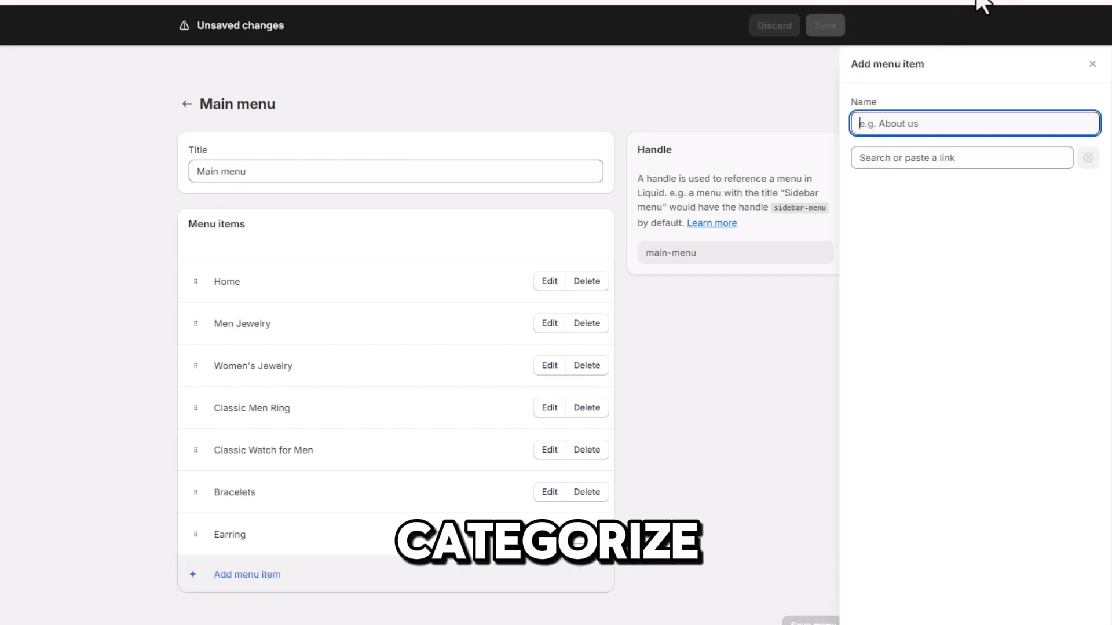
type("Neckless")
left_click(926, 157)
left_click(912, 273)
left_click(941, 359)
key("Return")
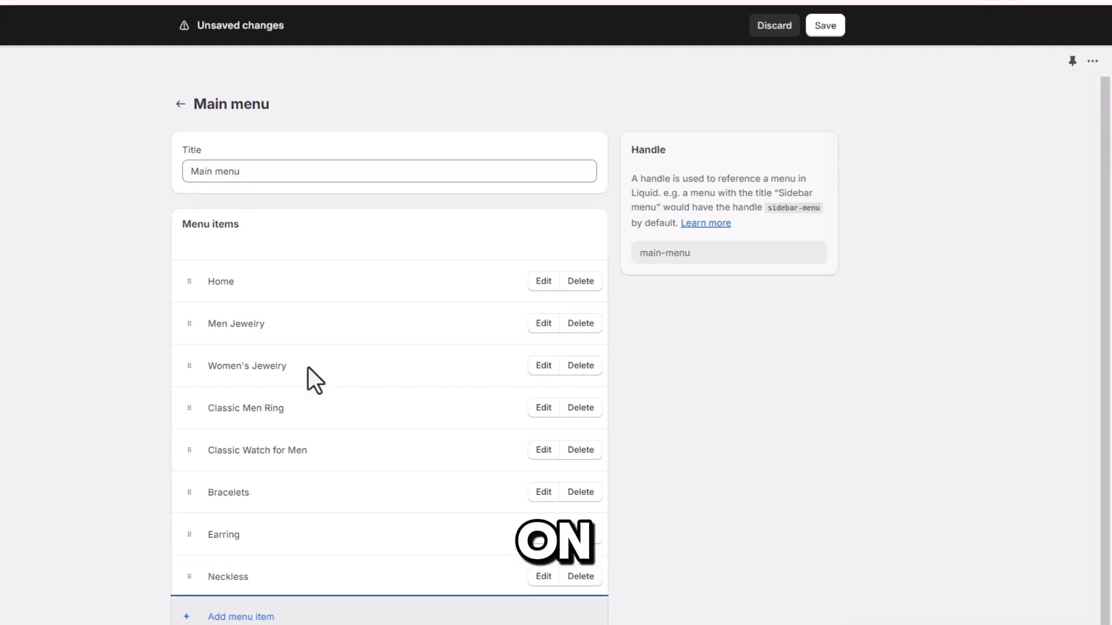
Nest the Bracelets, Earring and Neckless items under Women's Jewelry, ordered Neckless, Earring, Bracelets
left_click_drag(189, 492, 272, 415)
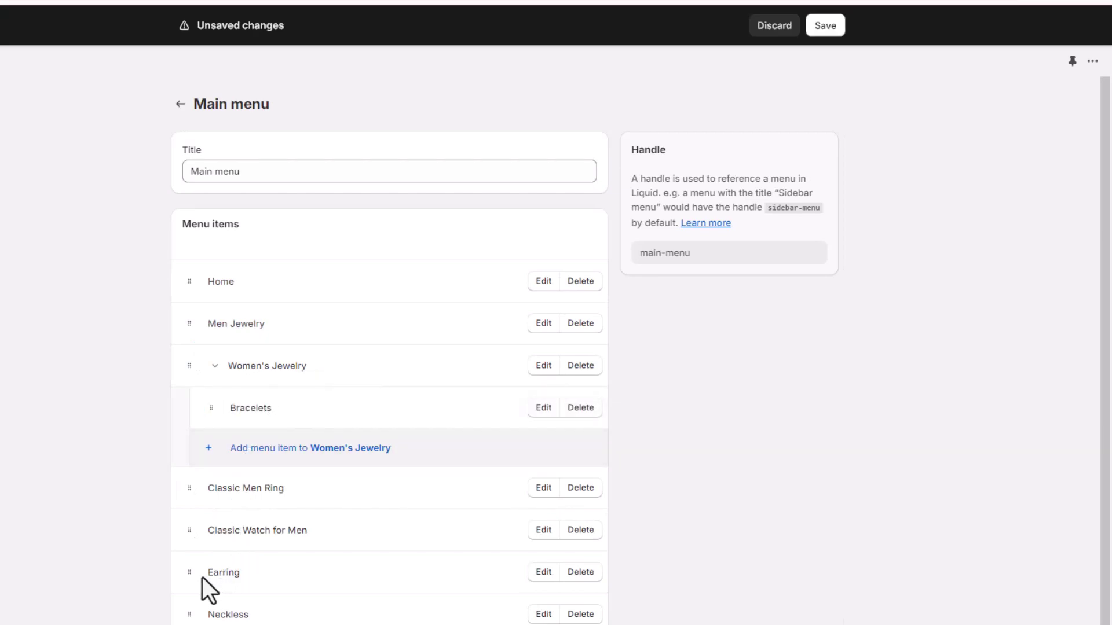
left_click_drag(191, 572, 241, 421)
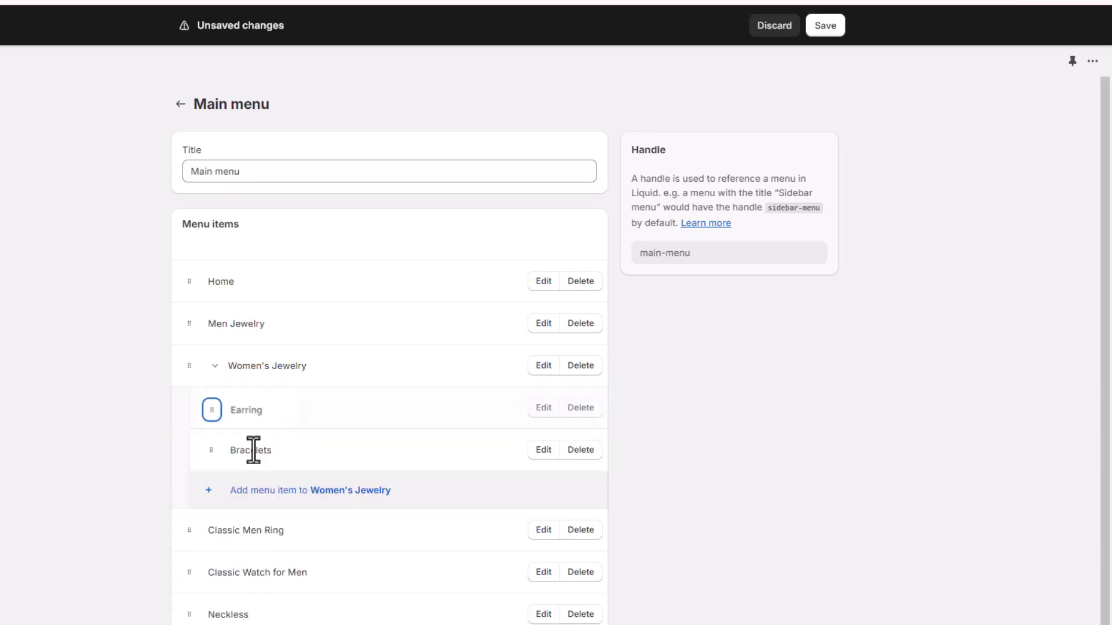
left_click_drag(190, 612, 239, 408)
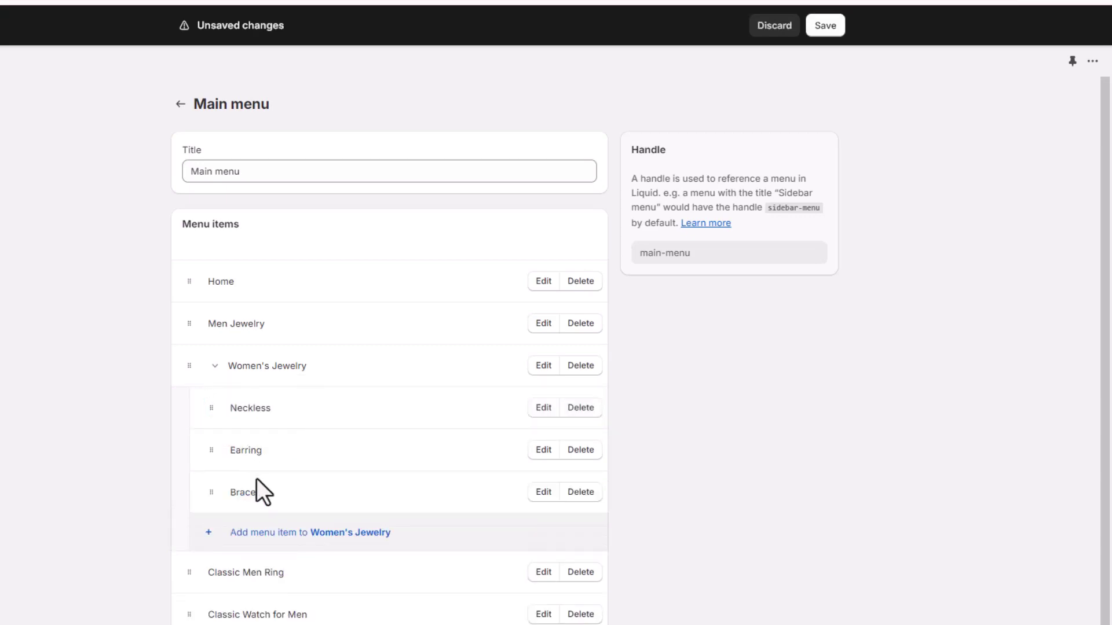
Nest Classic Men Ring and Classic Watch for Men under Men Jewelry, with the watch item first
left_click_drag(186, 573, 235, 412)
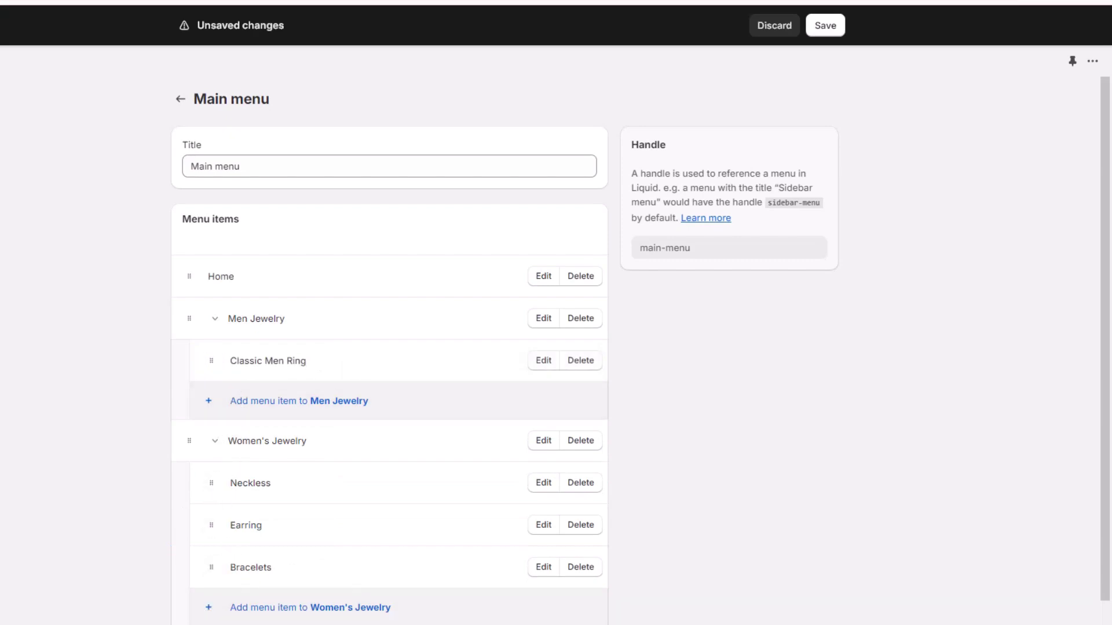
left_click_drag(211, 623, 243, 365)
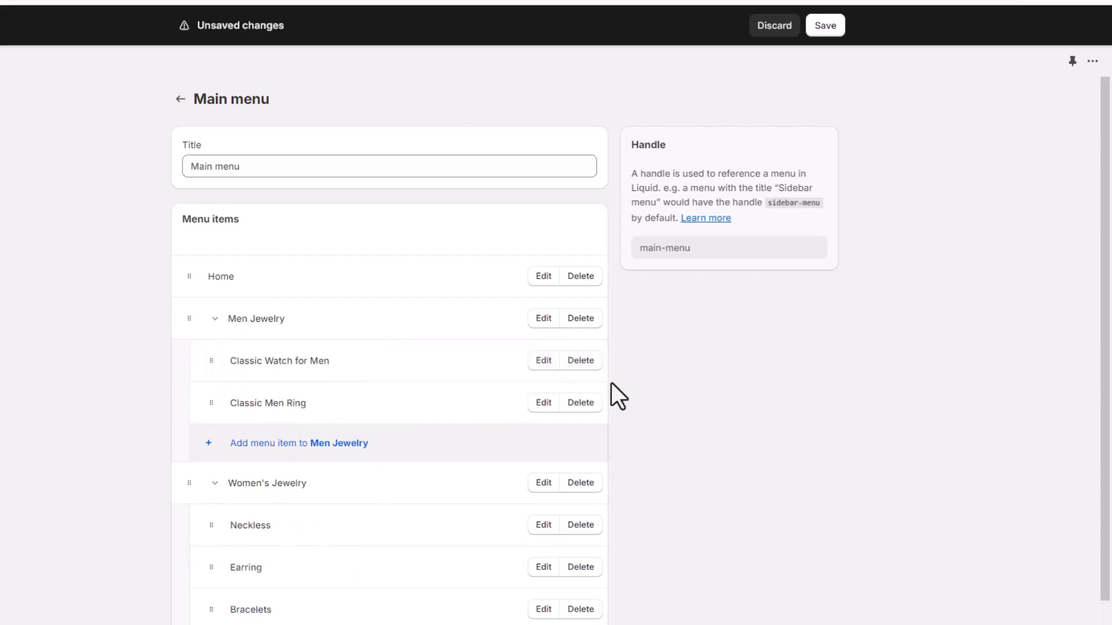
scroll(656, 401, "down", 1)
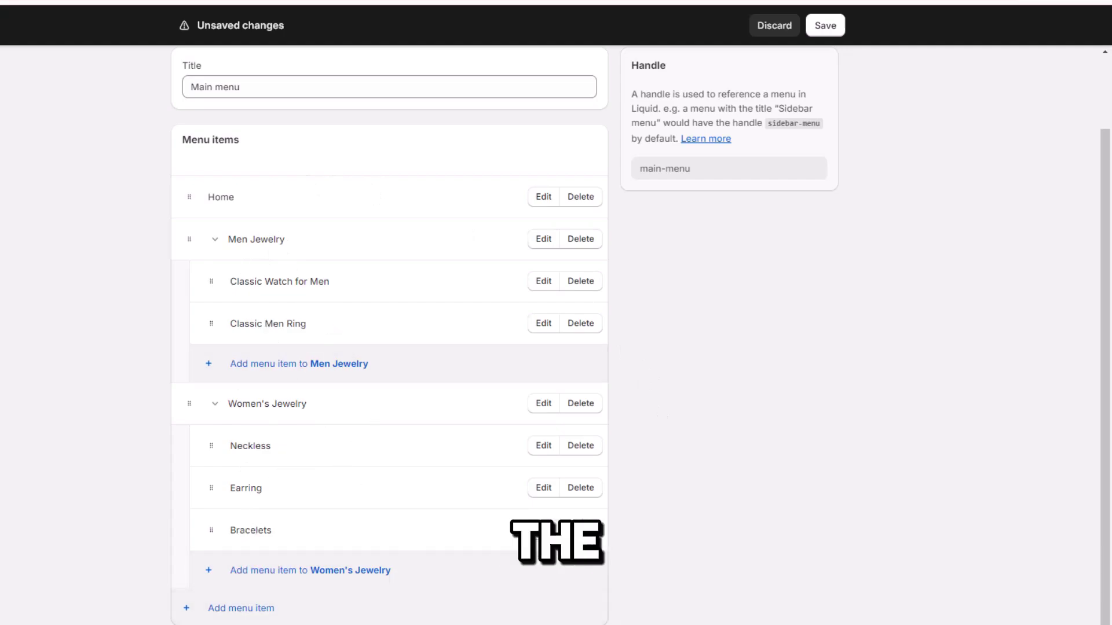
Save the main menu under the title Jewelry Shope and open the online store's live storefront
key("ctrl+s")
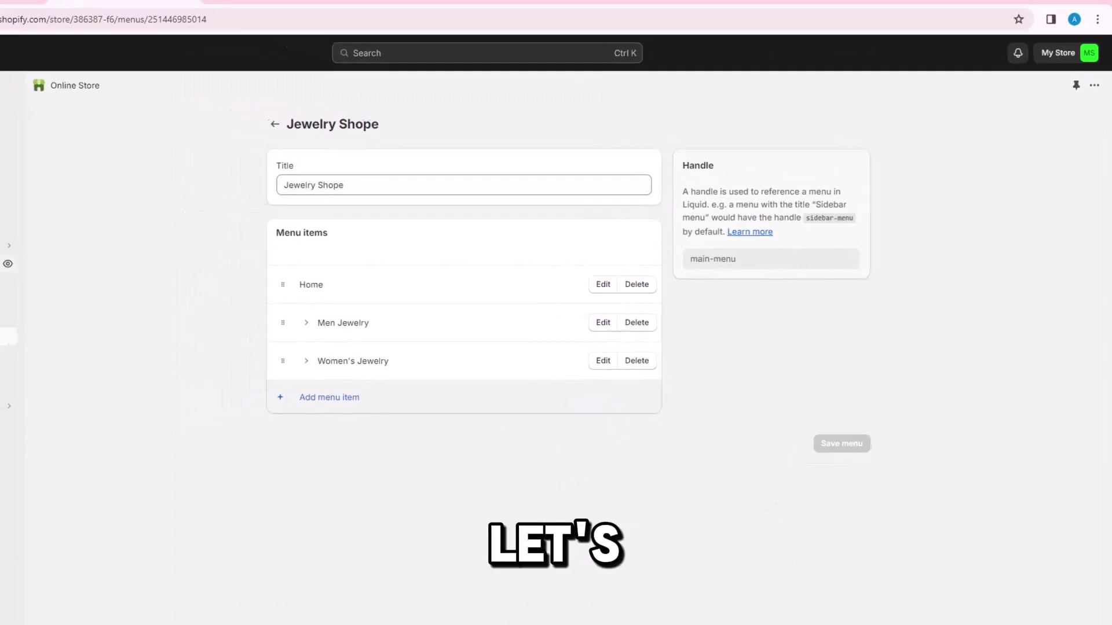
left_click(34, 271)
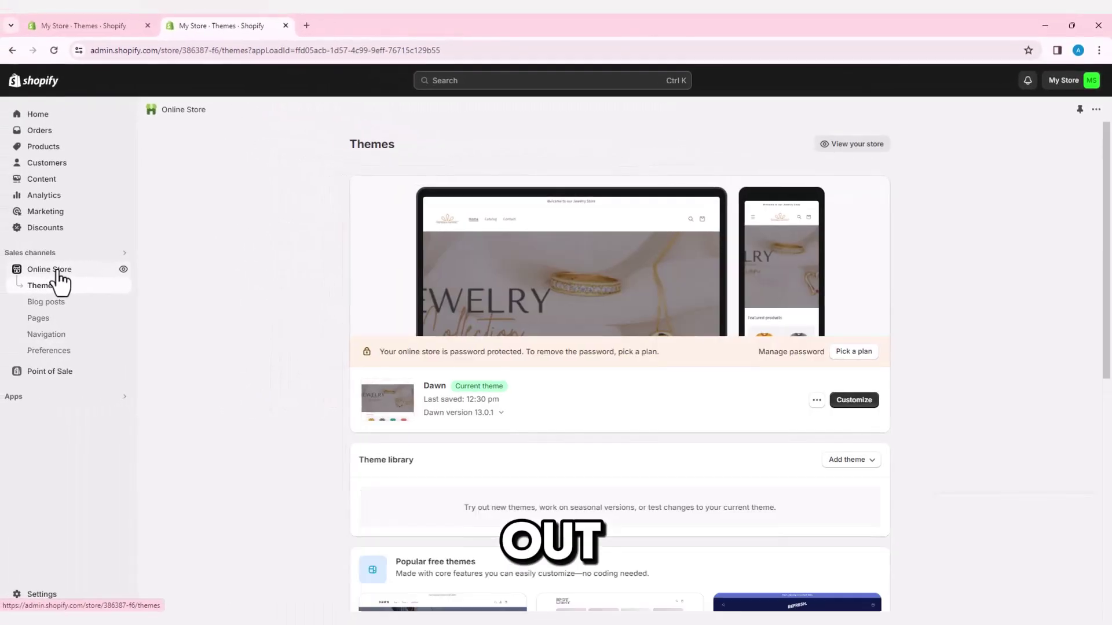
left_click(123, 270)
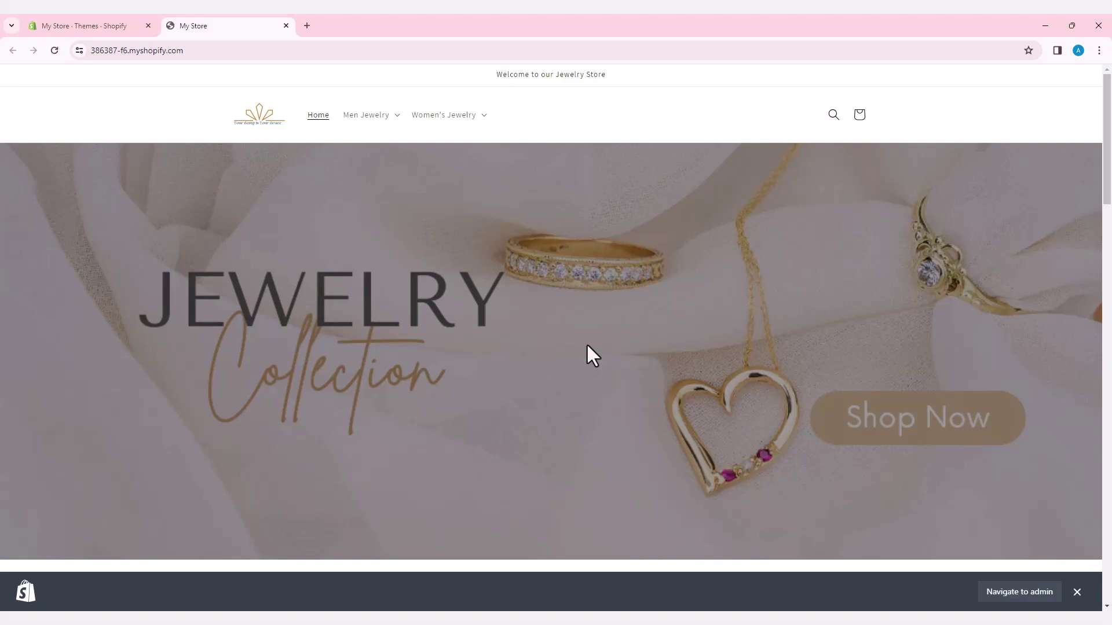
Review the storefront home page from the banner through featured products and collages to the customer reviews and email signup
scroll(587, 346, "down", 4)
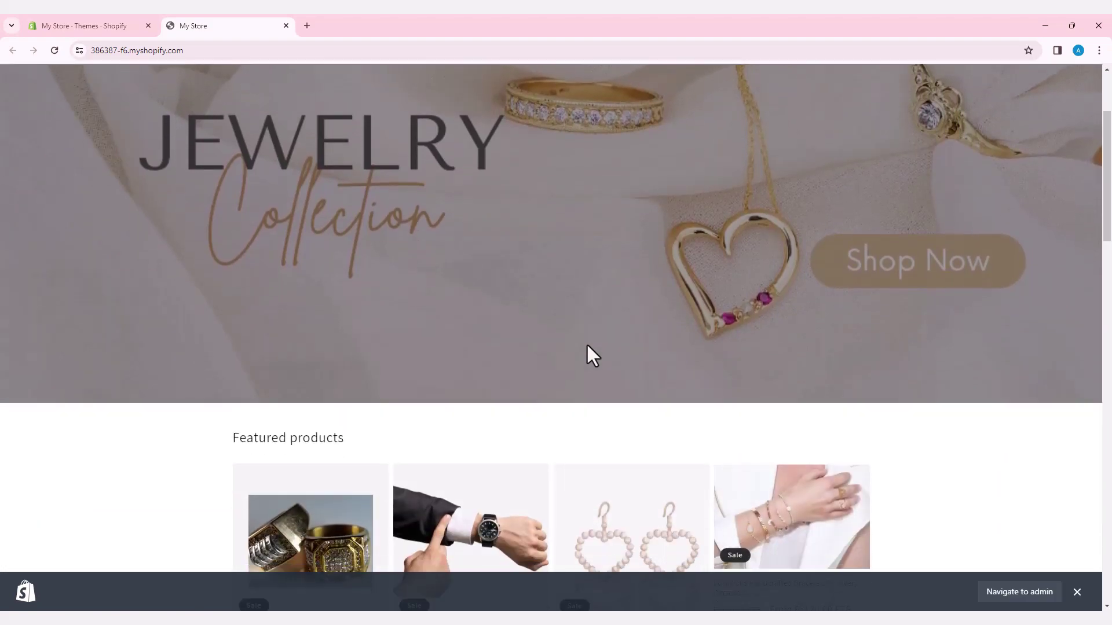
scroll(587, 347, "down", 3)
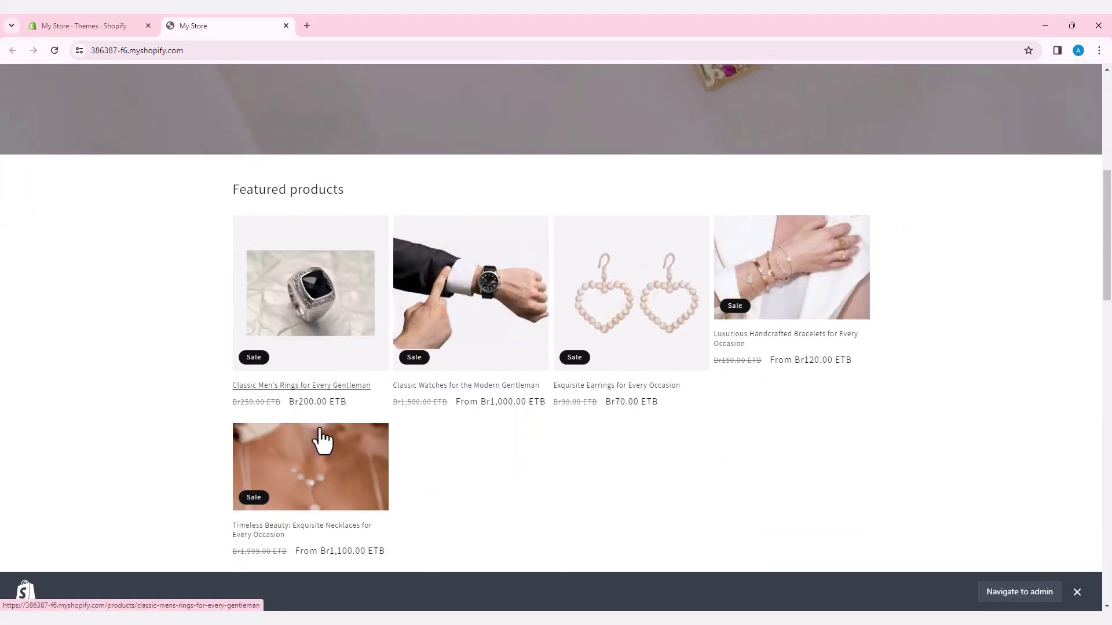
scroll(320, 471, "down", 6)
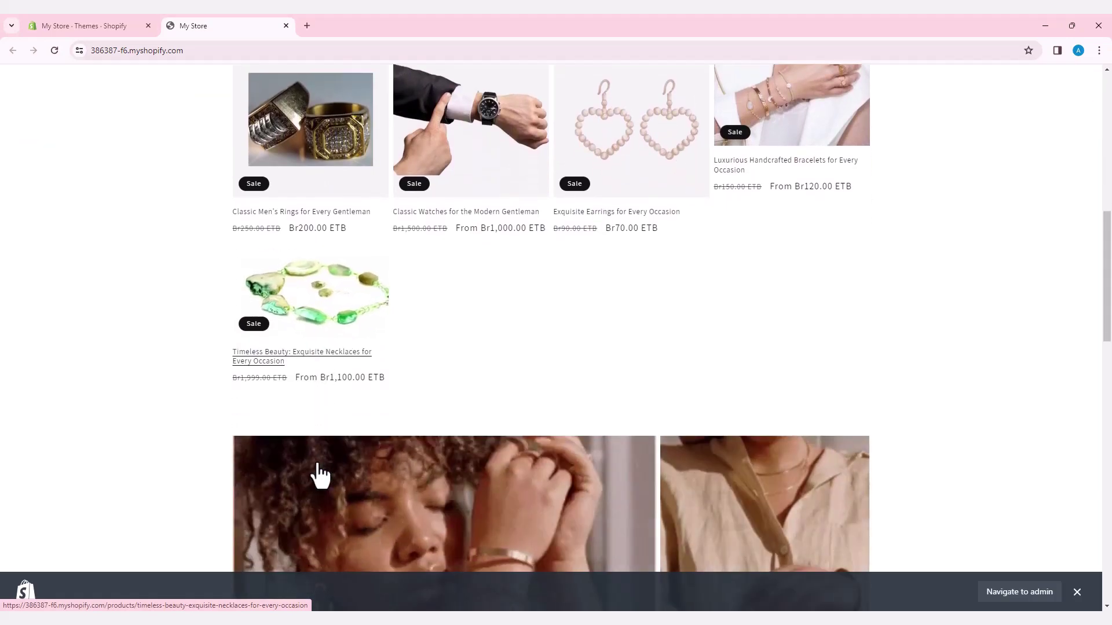
scroll(316, 460, "down", 8)
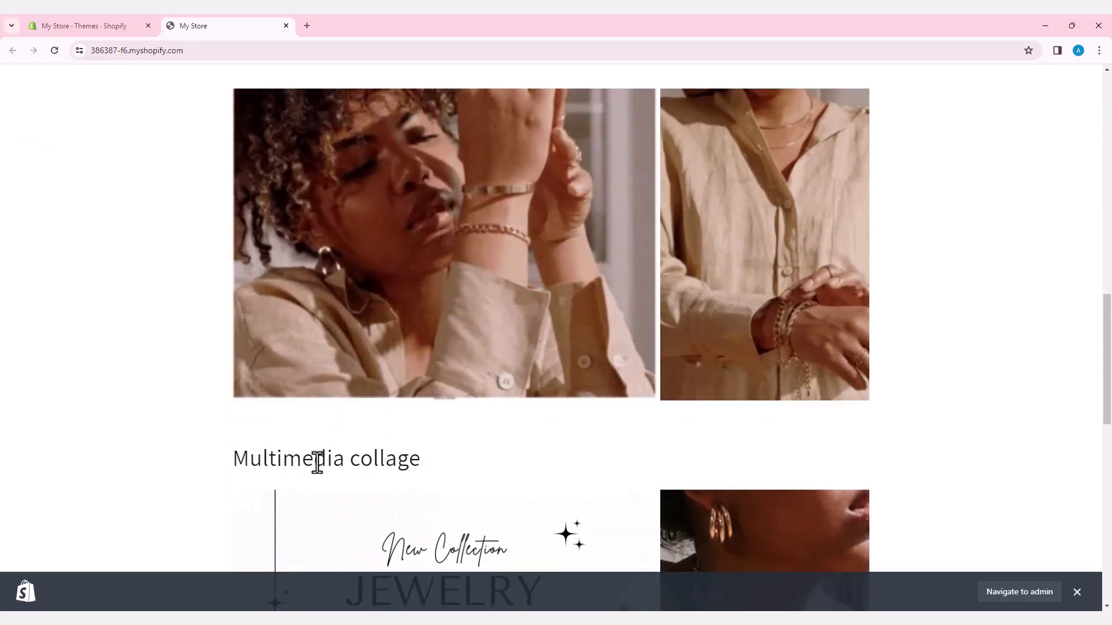
scroll(317, 462, "down", 6)
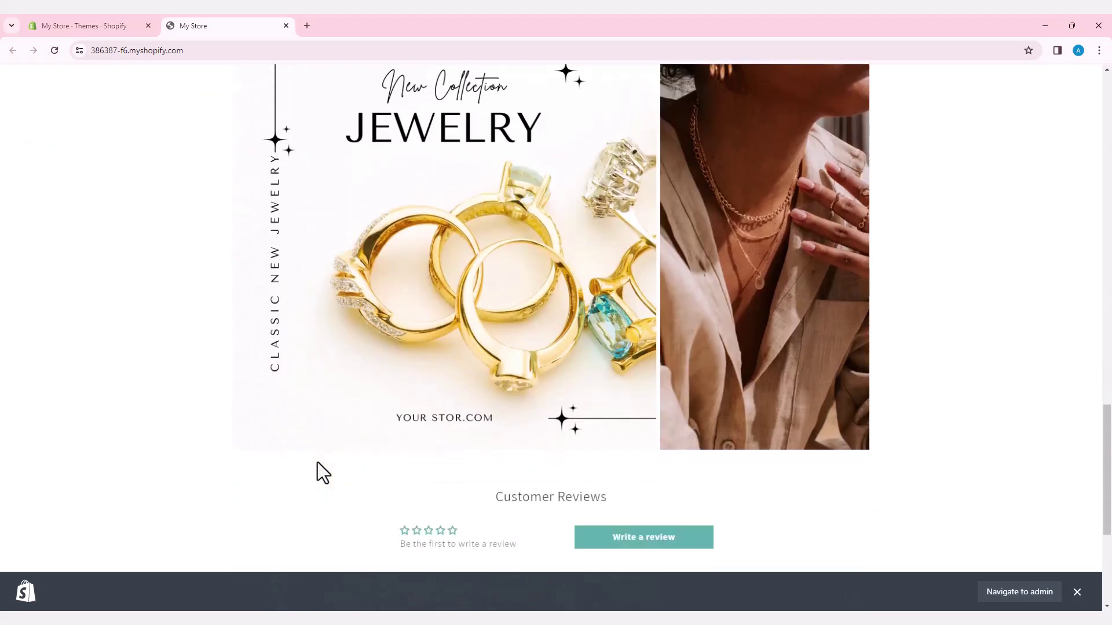
scroll(317, 462, "down", 2)
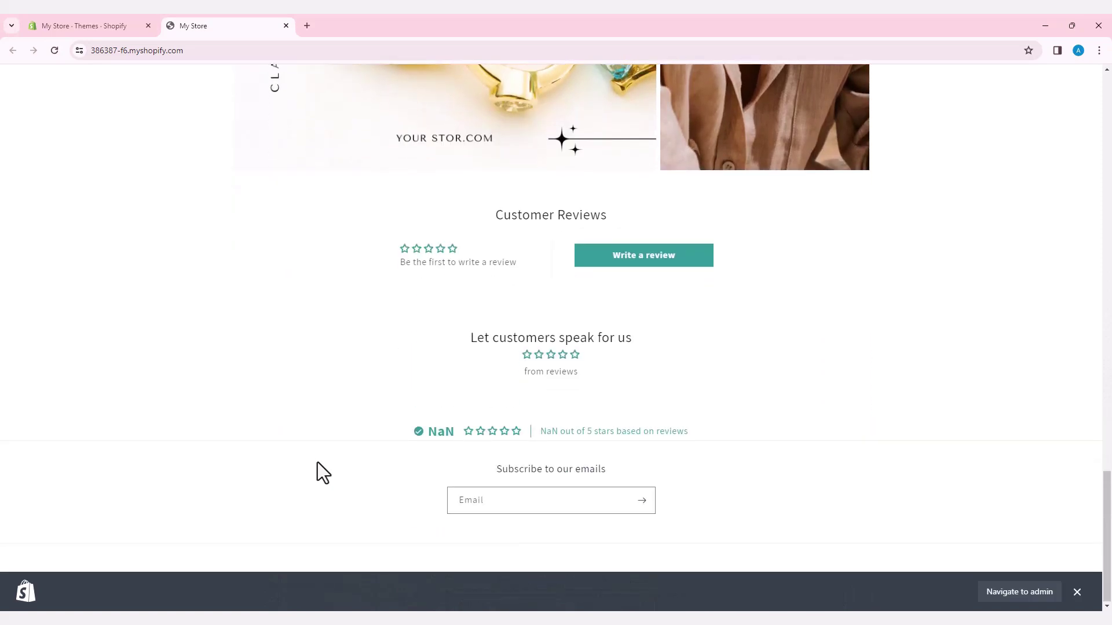
scroll(317, 462, "up", 15)
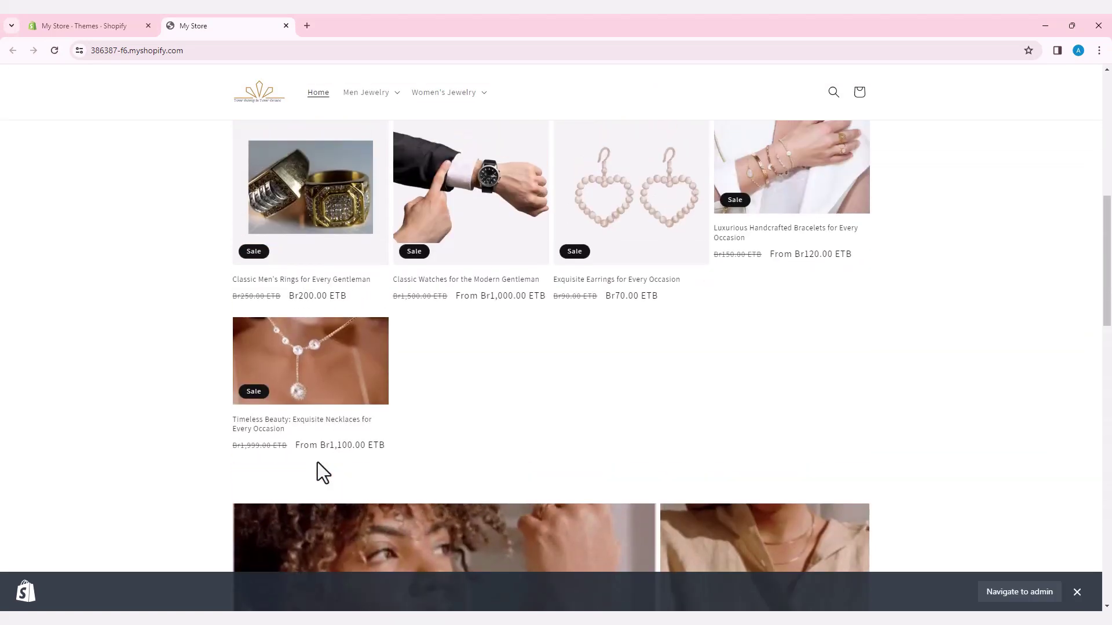
scroll(317, 464, "up", 8)
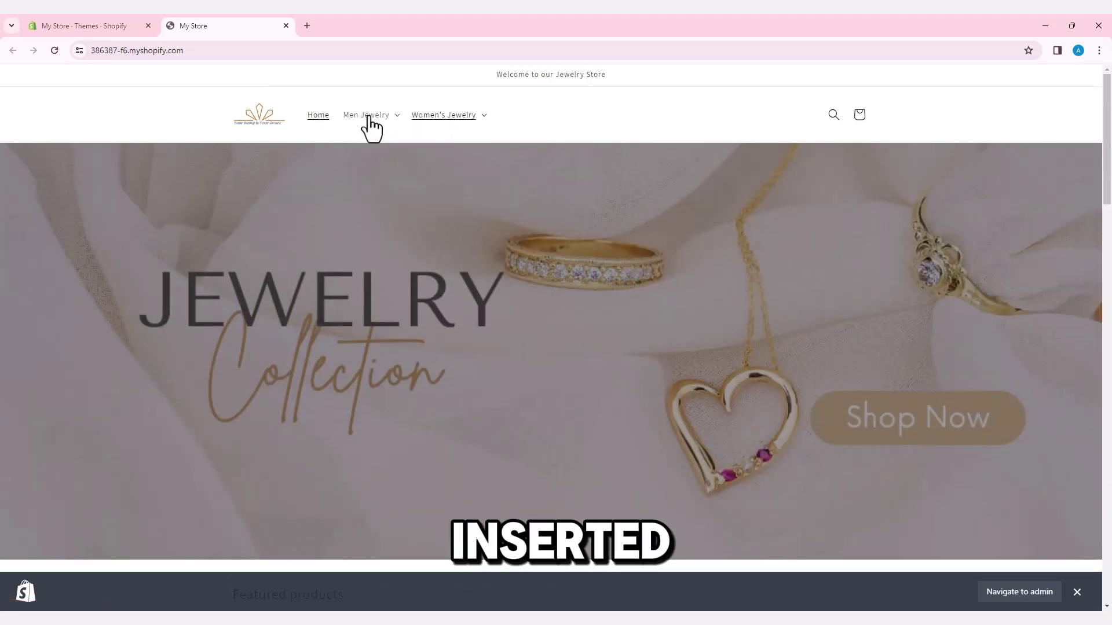
Reload the storefront's Home page and check the Women's Jewelry submenu in the header
left_click(317, 116)
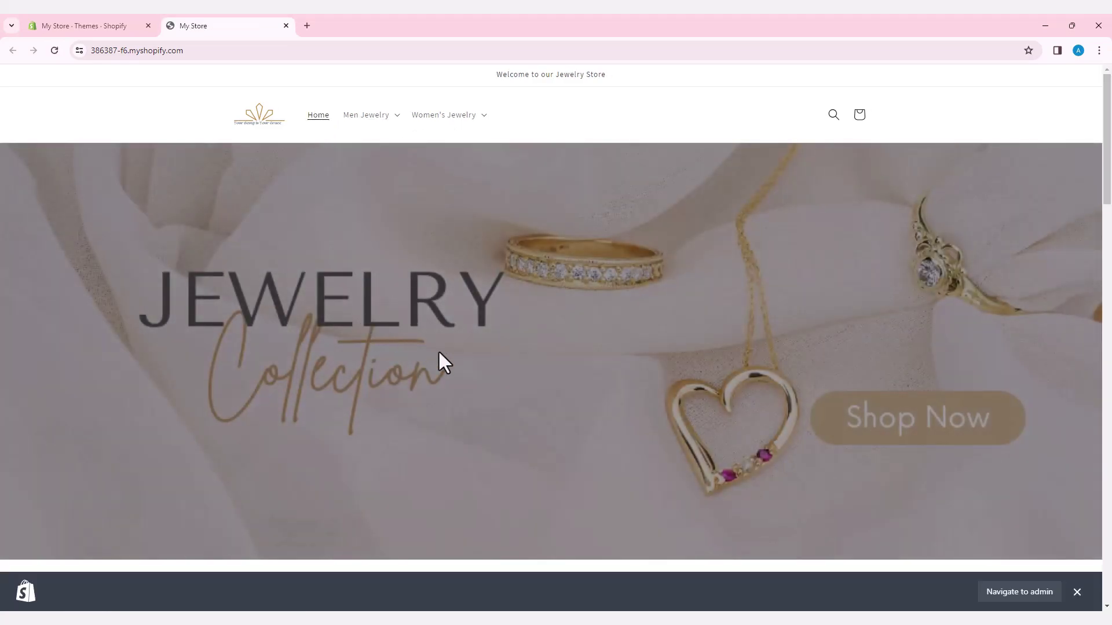
scroll(445, 347, "down", 2)
scroll(445, 347, "up", 2)
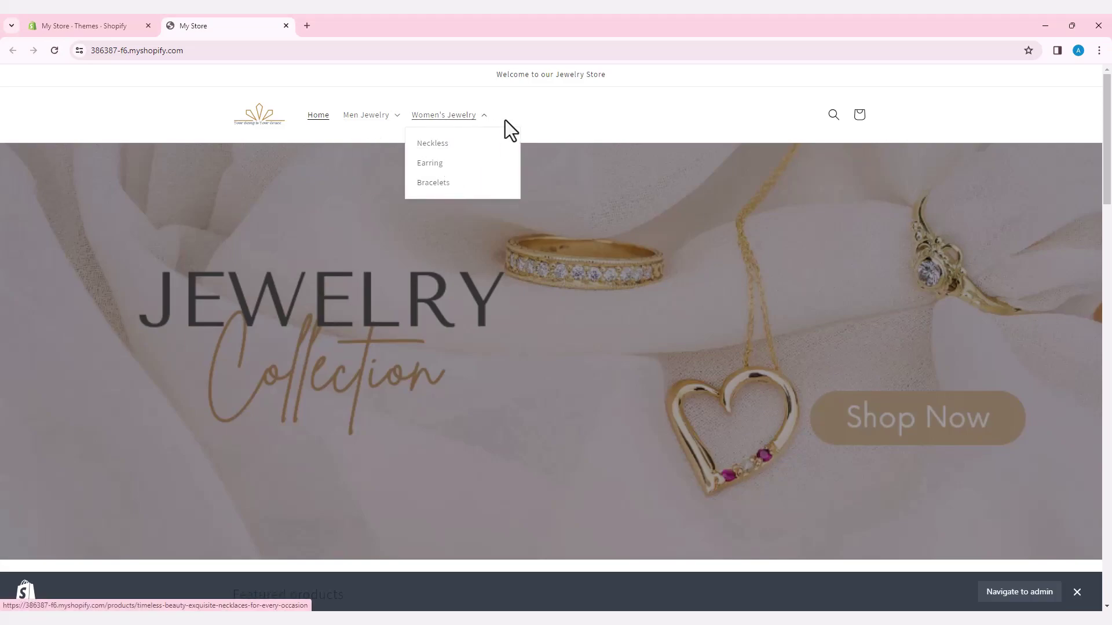
Open the Timeless Beauty: Exquisite Necklaces for Every Occasion featured product and review its images, discount banner and full description
scroll(549, 359, "down", 6)
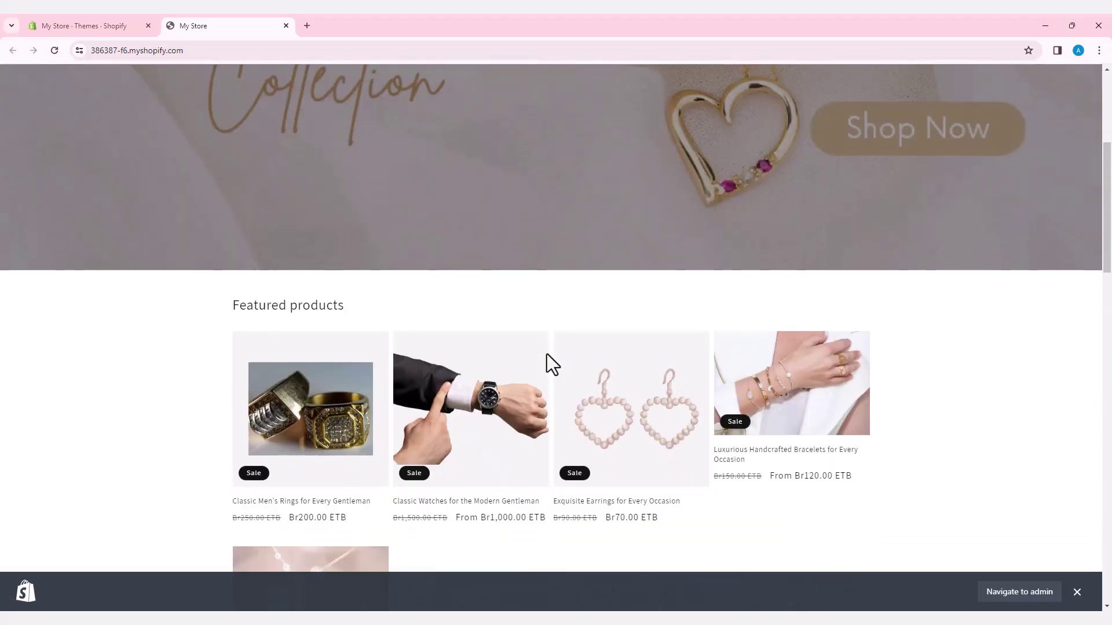
scroll(338, 417, "down", 2)
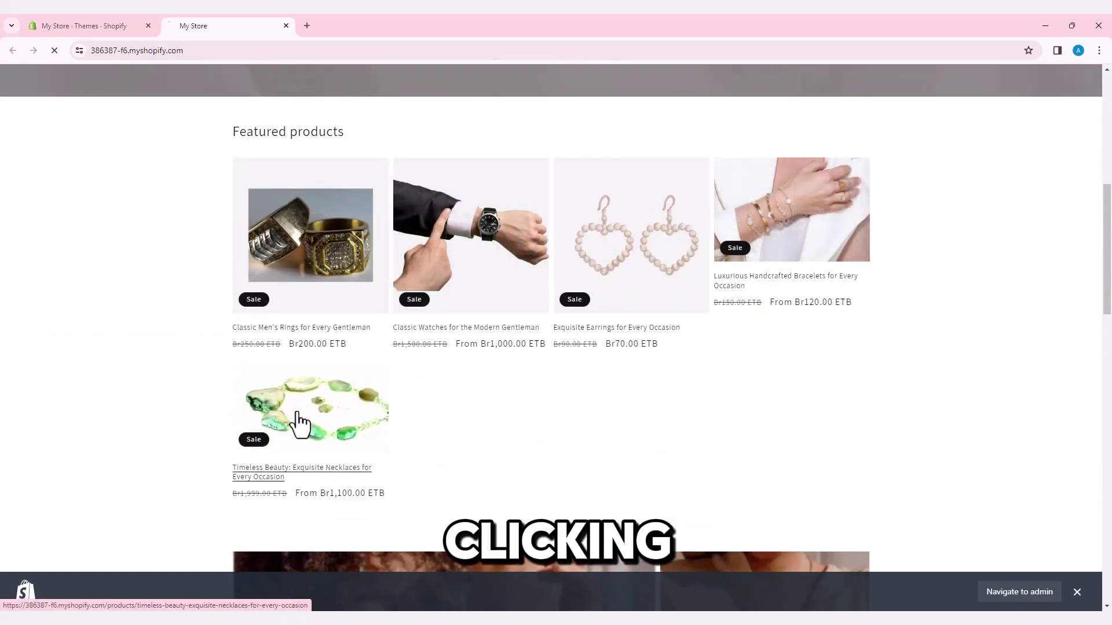
left_click(297, 424)
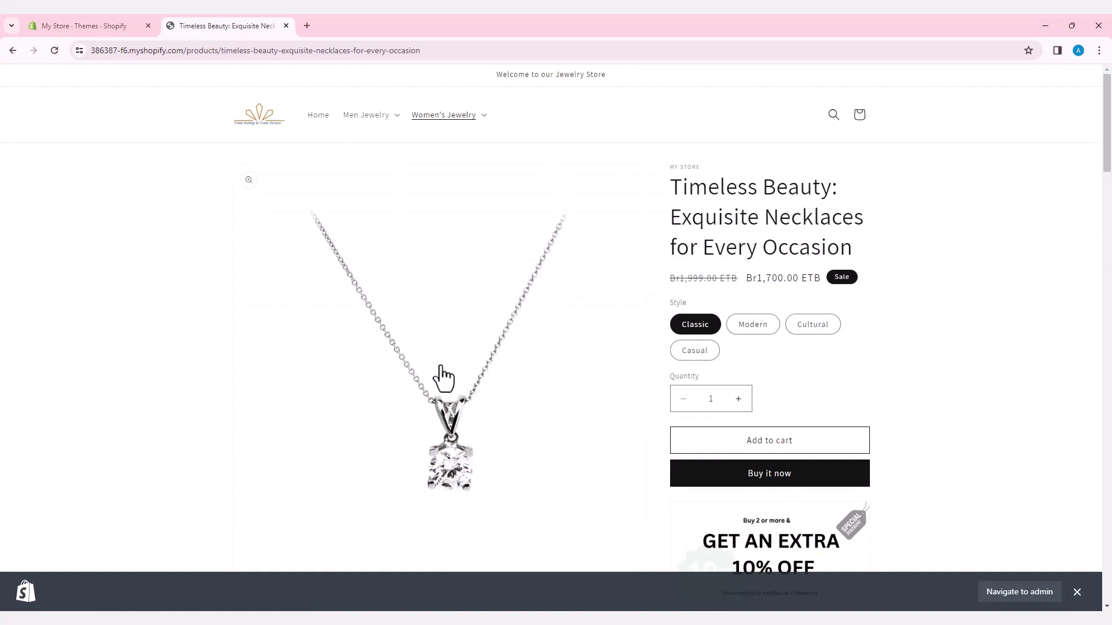
scroll(443, 379, "down", 2)
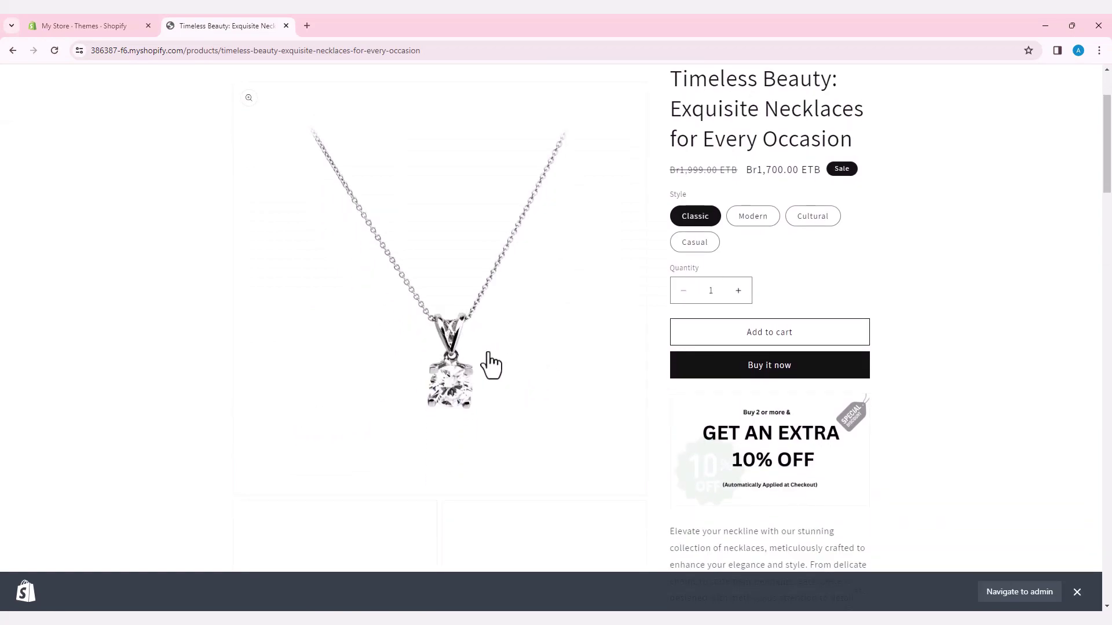
scroll(490, 365, "down", 6)
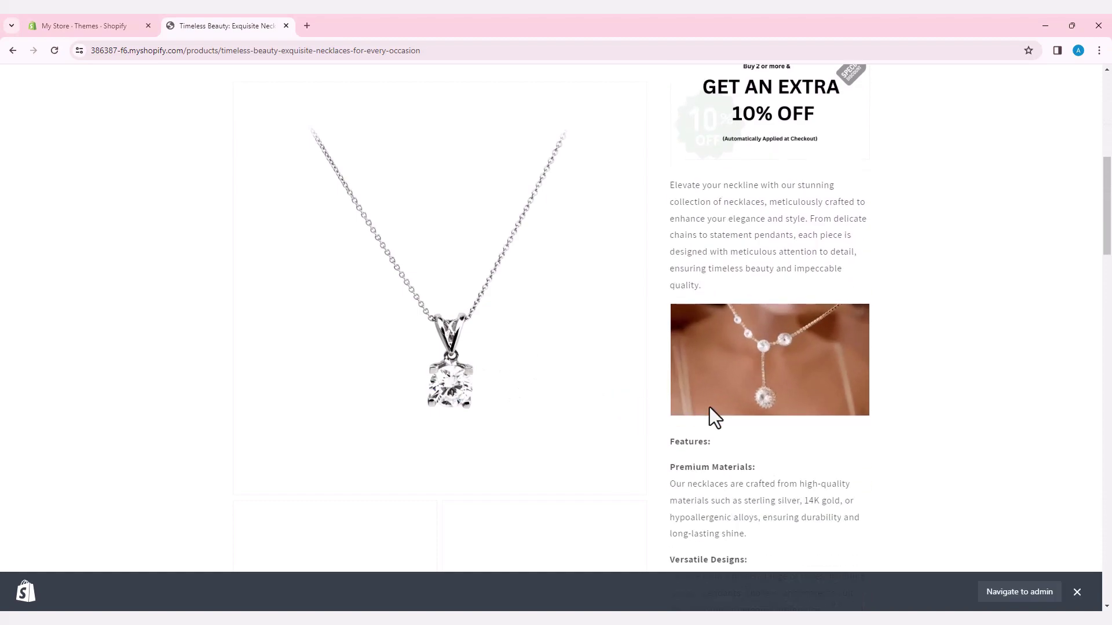
scroll(710, 408, "down", 7)
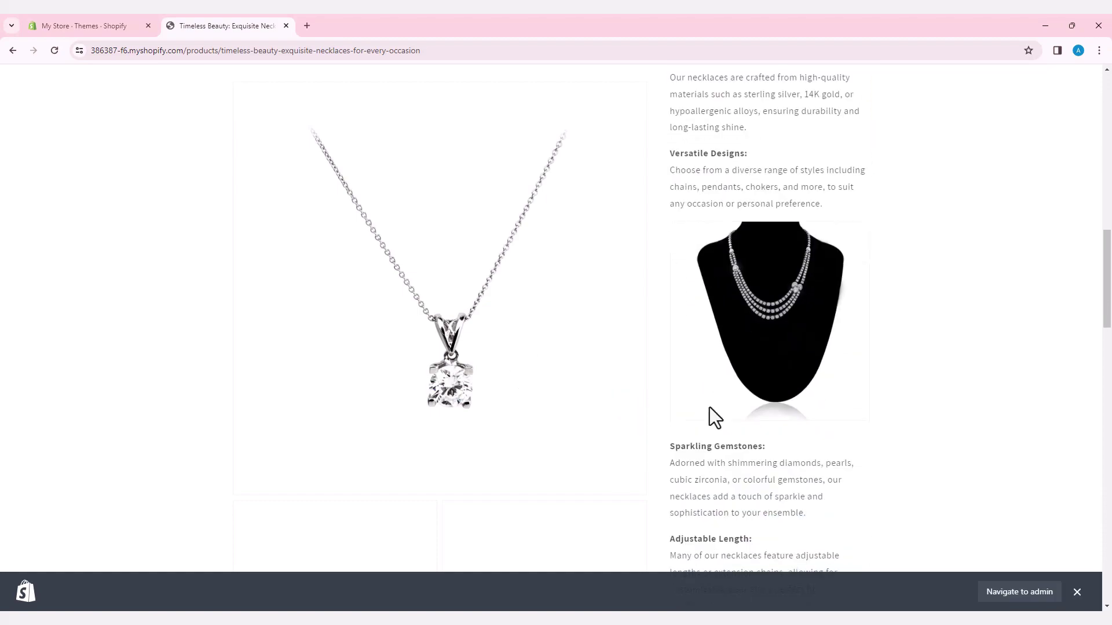
scroll(710, 407, "down", 6)
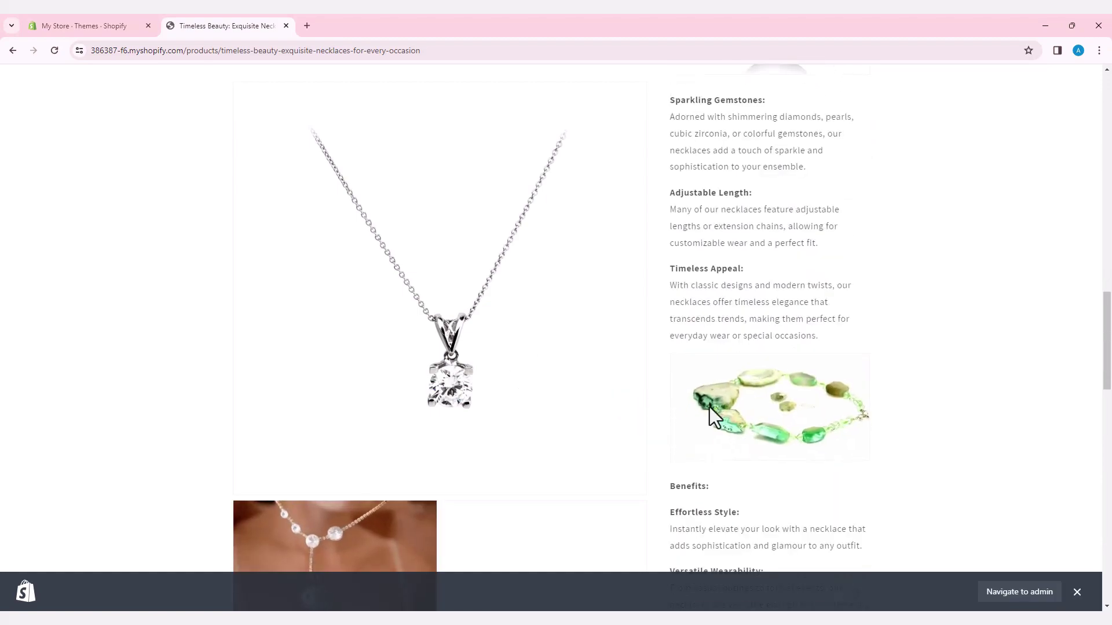
scroll(710, 408, "down", 7)
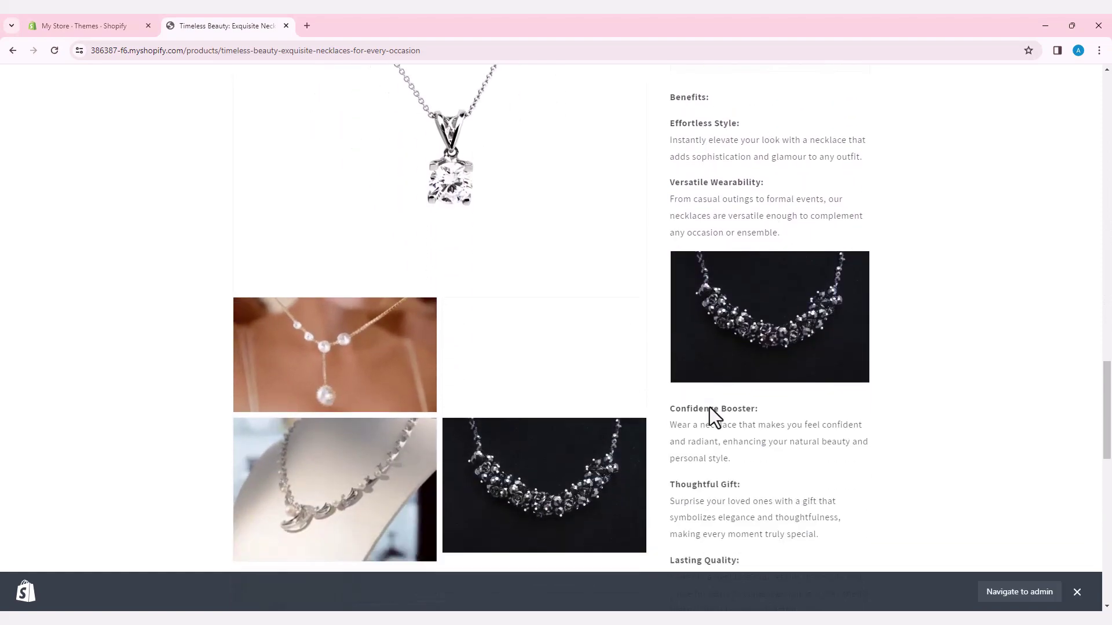
scroll(710, 408, "down", 7)
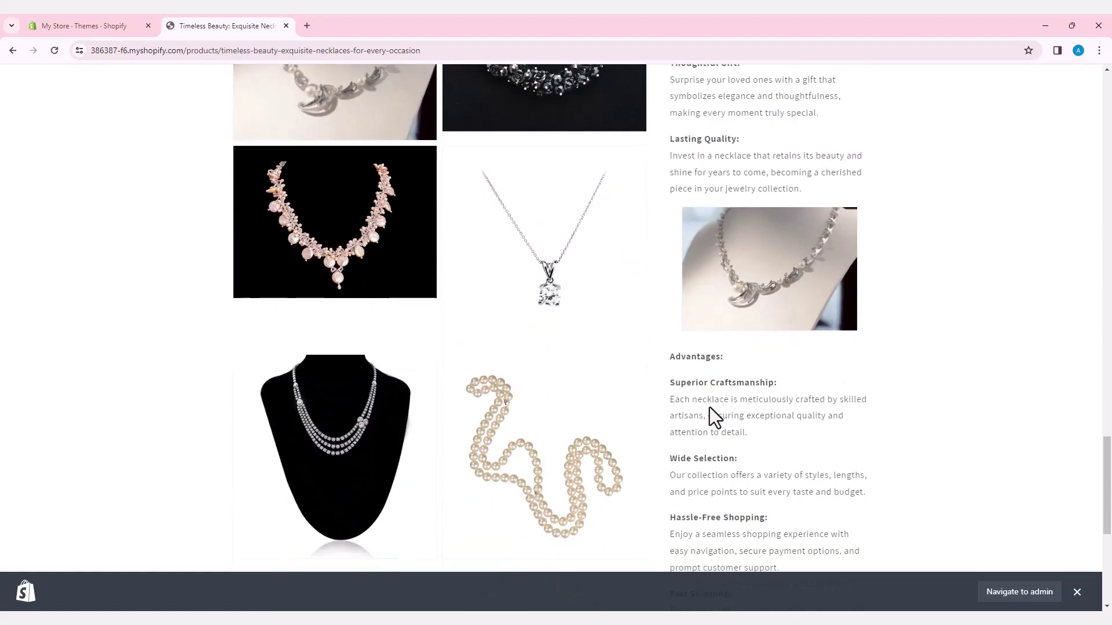
scroll(710, 408, "down", 6)
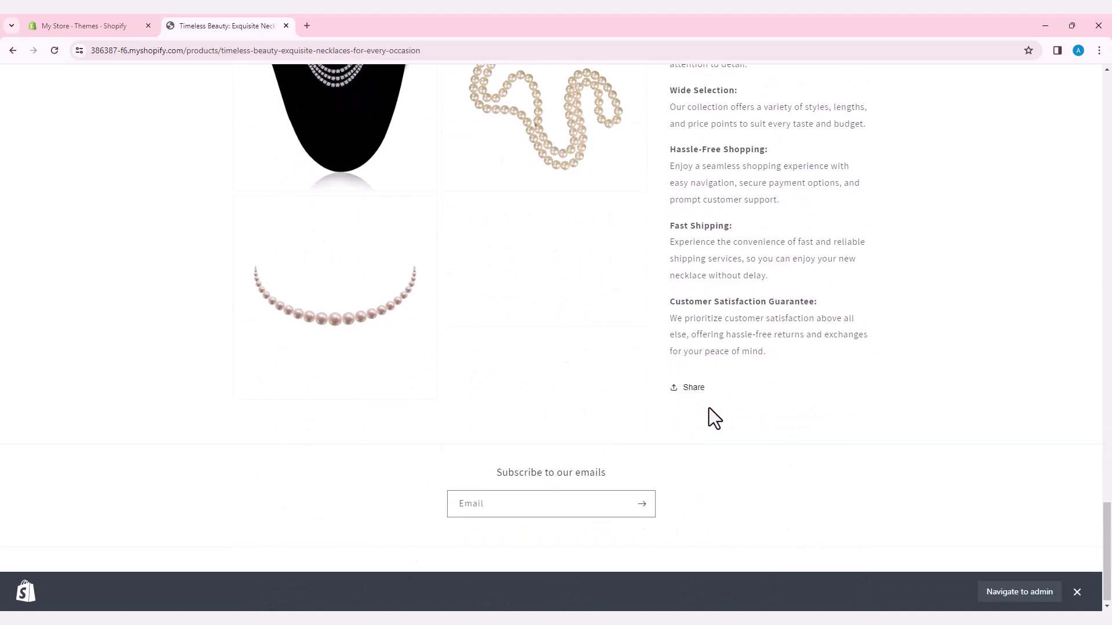
scroll(709, 408, "up", 13)
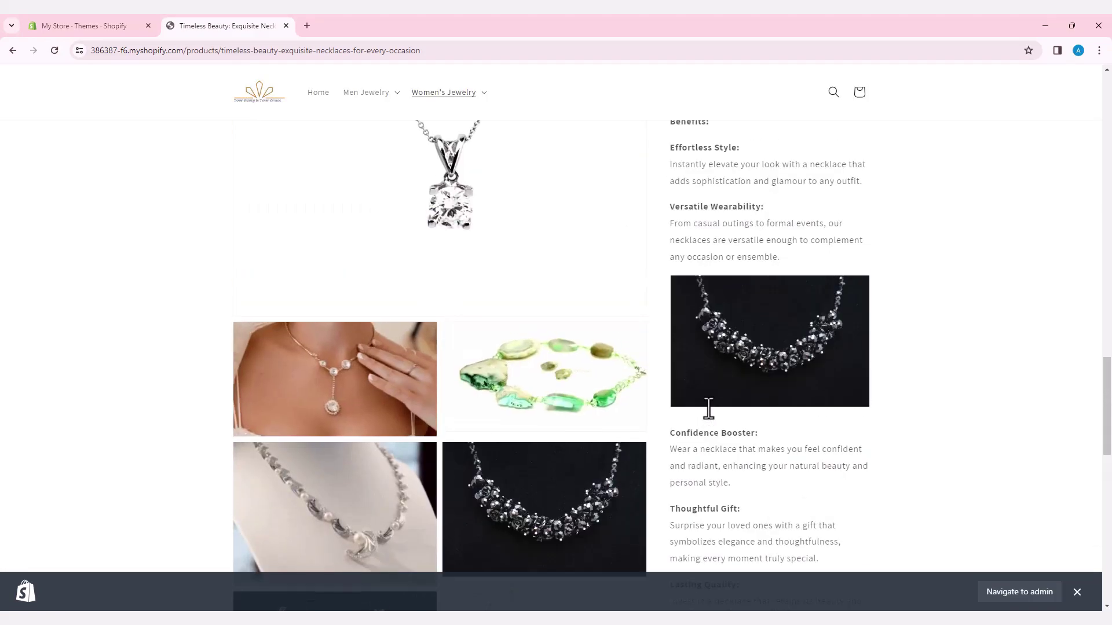
scroll(708, 408, "up", 20)
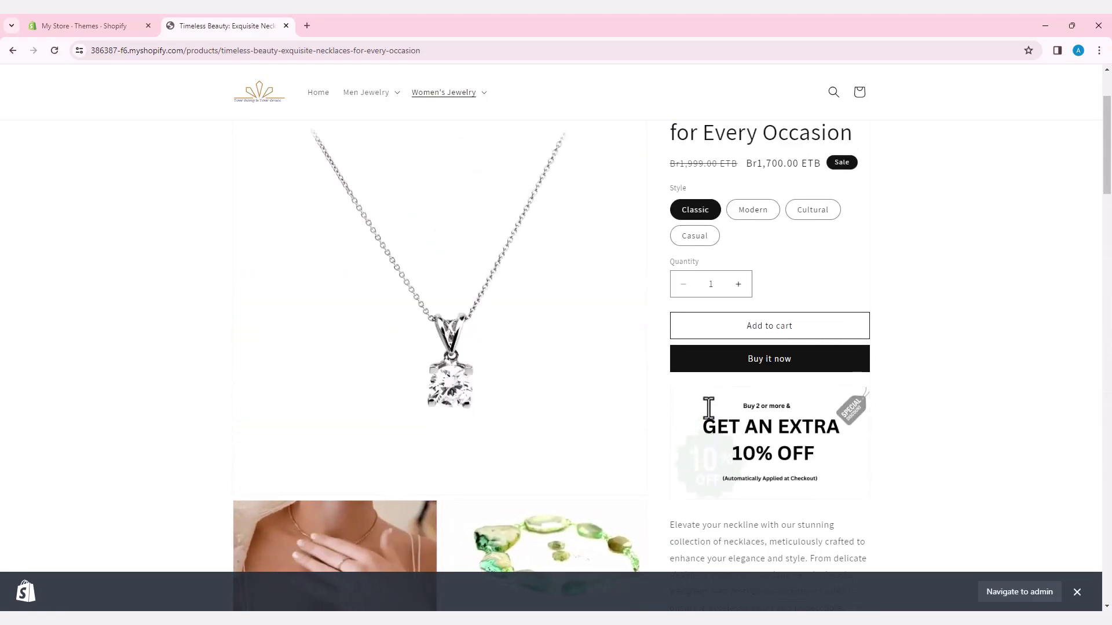
Preview the necklace product's Modern, Cultural and Casual style variants in turn
scroll(709, 408, "up", 2)
left_click(751, 325)
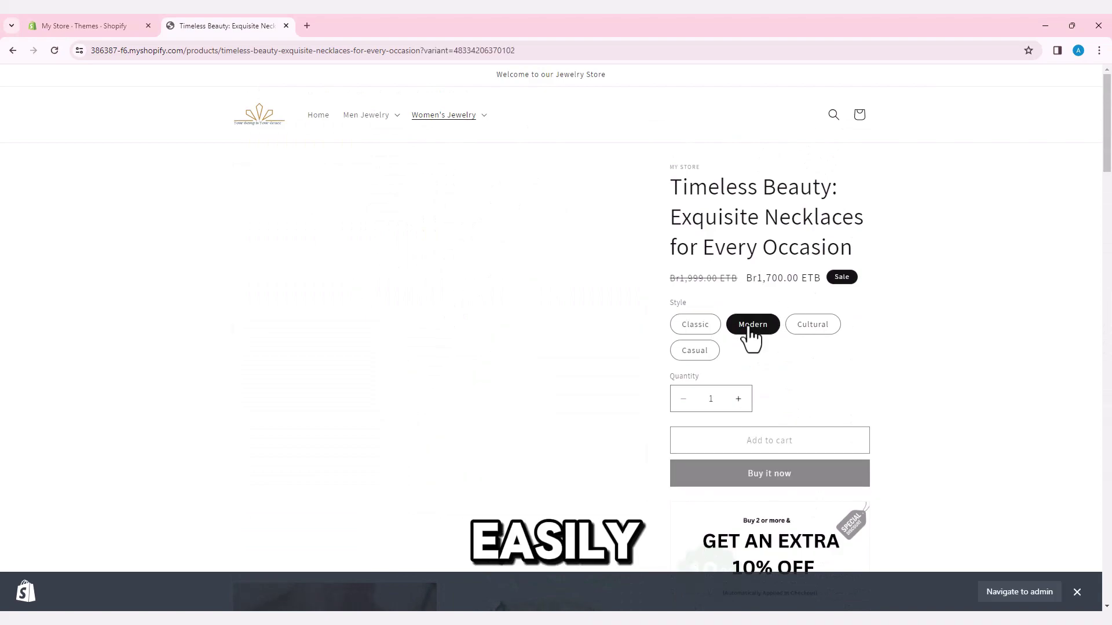
left_click(811, 339)
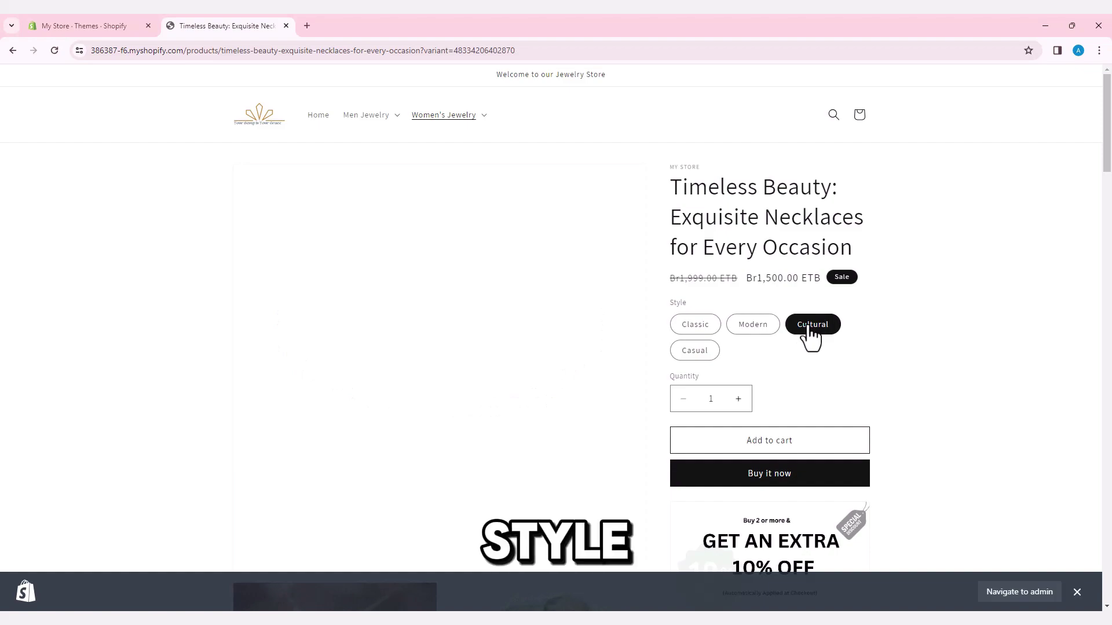
left_click(695, 351)
Leave the necklace page and review the Luxurious Handcrafted Bracelets for Every Occasion product's images, discount banner and description
key("alt+Left")
key("alt+Left")
key("alt+Left")
key("alt+Left")
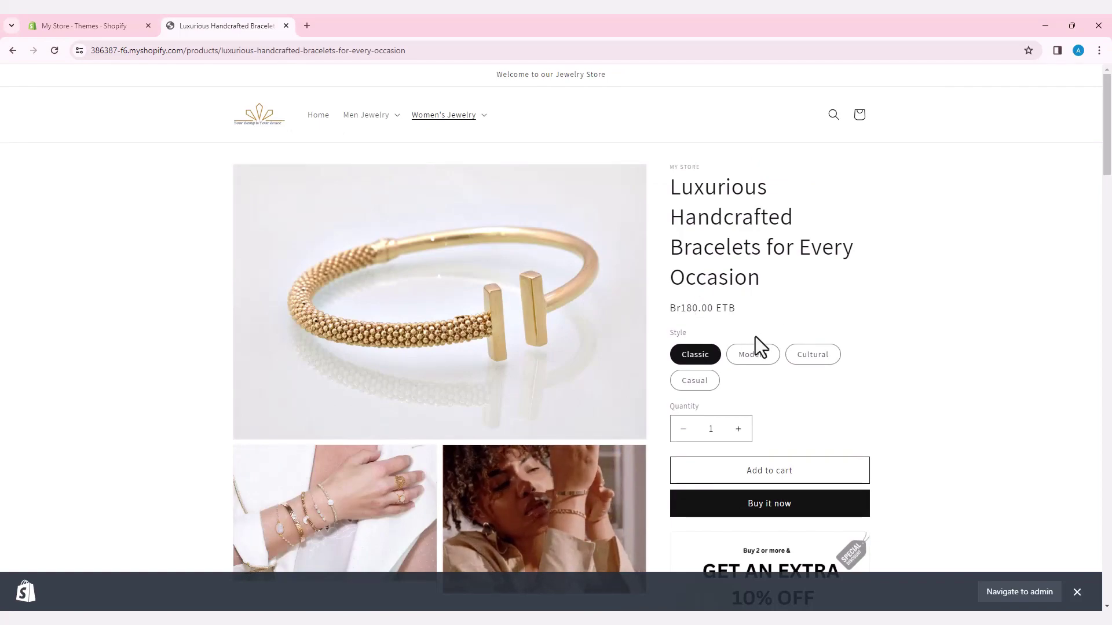
scroll(755, 336, "down", 2)
scroll(747, 411, "down", 3)
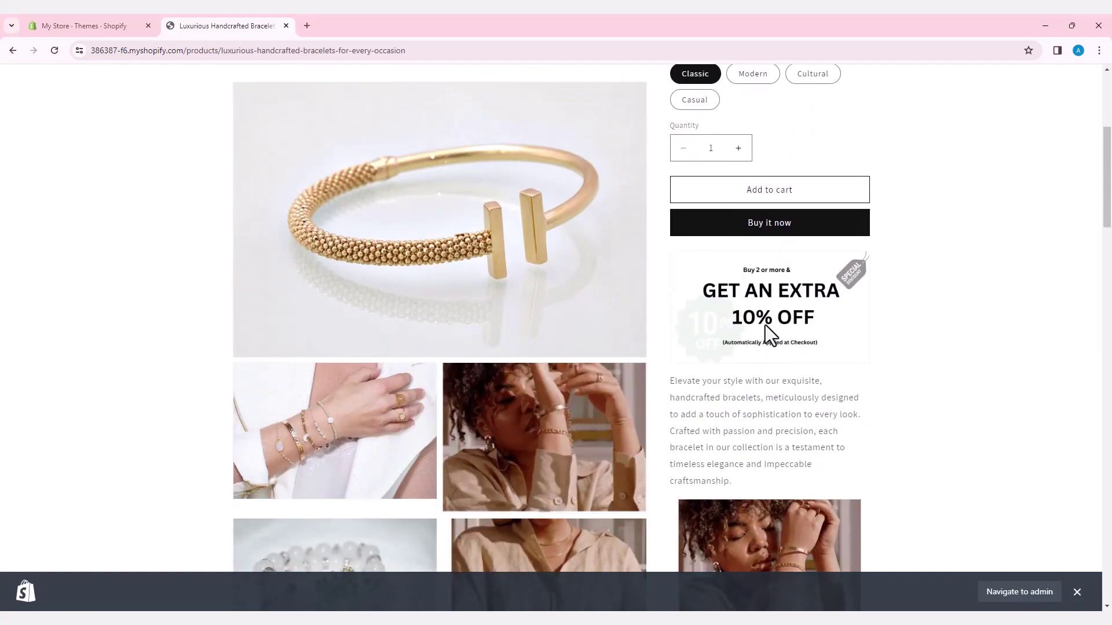
scroll(762, 347, "down", 3)
scroll(756, 415, "down", 6)
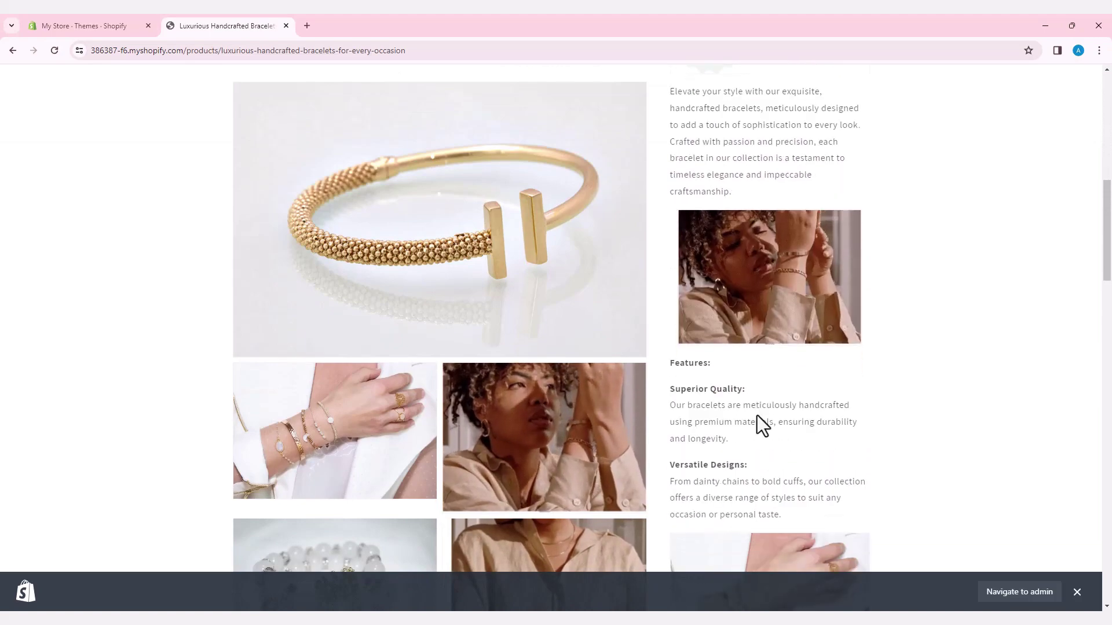
scroll(749, 390, "down", 7)
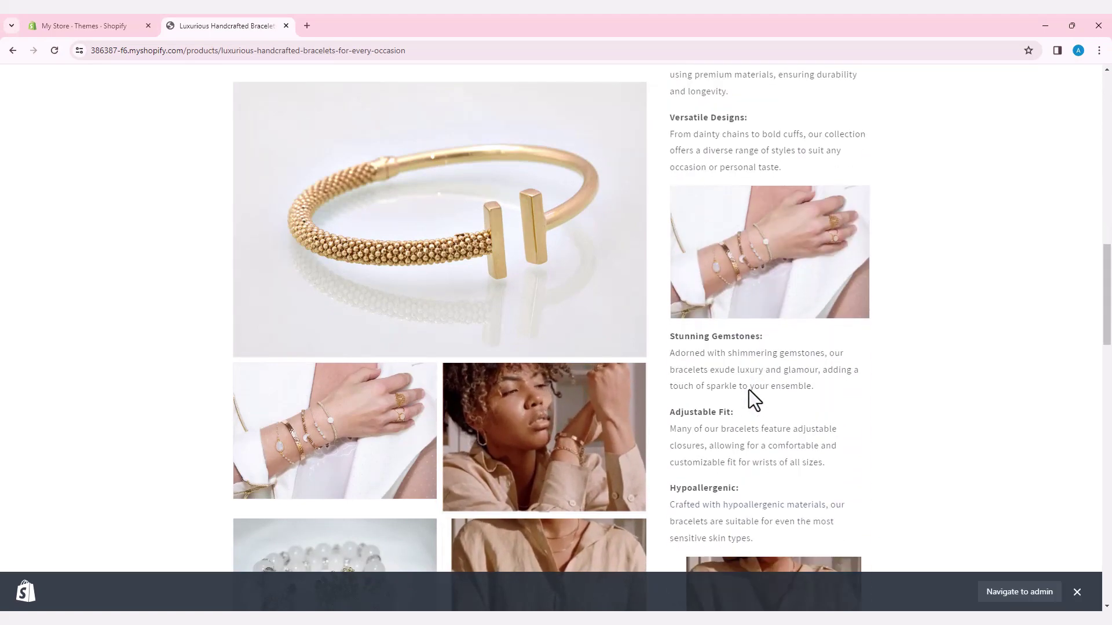
scroll(748, 387, "down", 10)
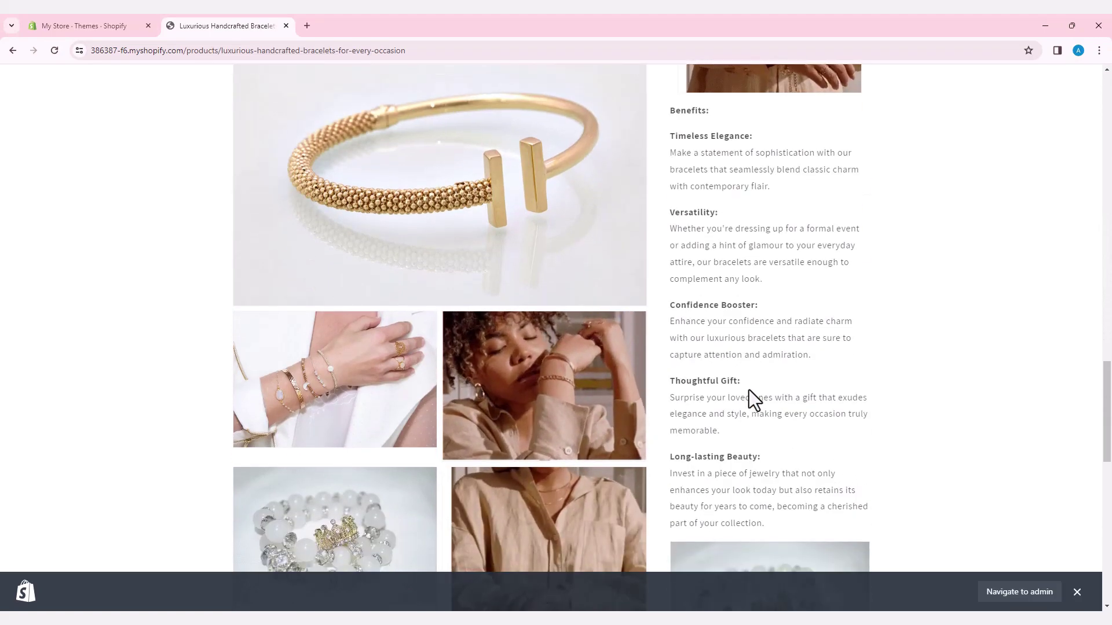
scroll(602, 405, "down", 8)
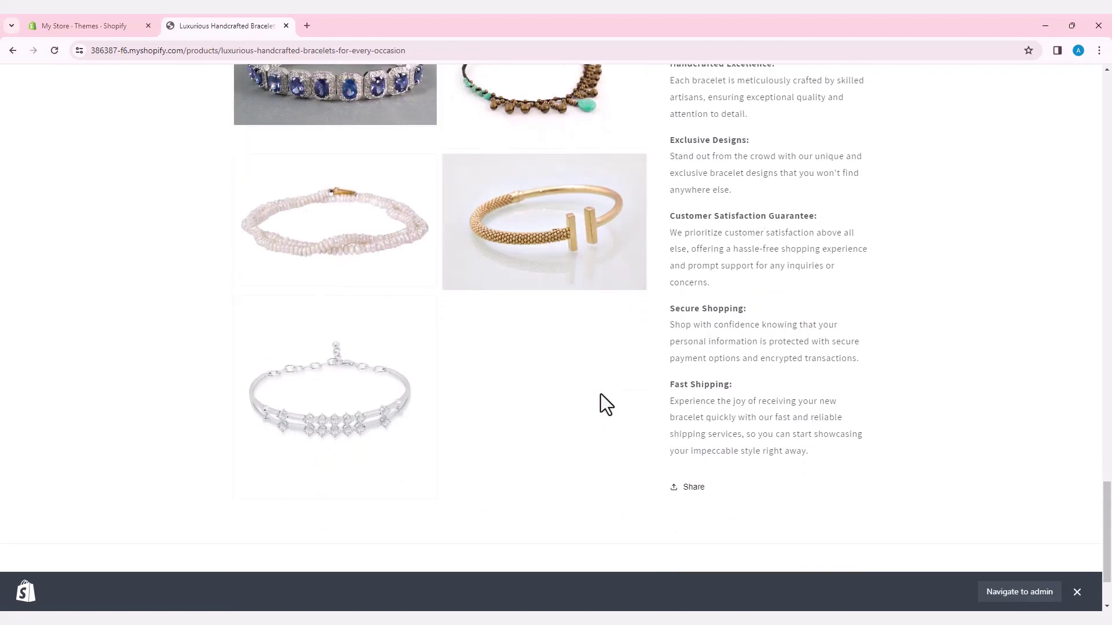
Open the Classic Men Ring page from the Men Jewelry submenu and review the product's images, discount banner and full description
scroll(602, 403, "up", 18)
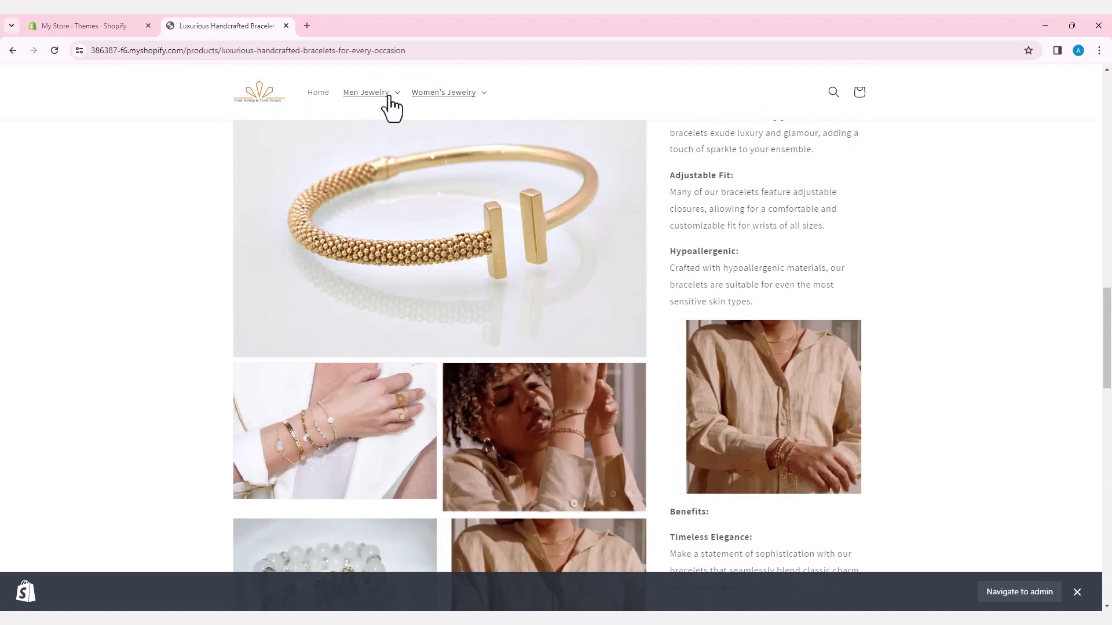
left_click(394, 97)
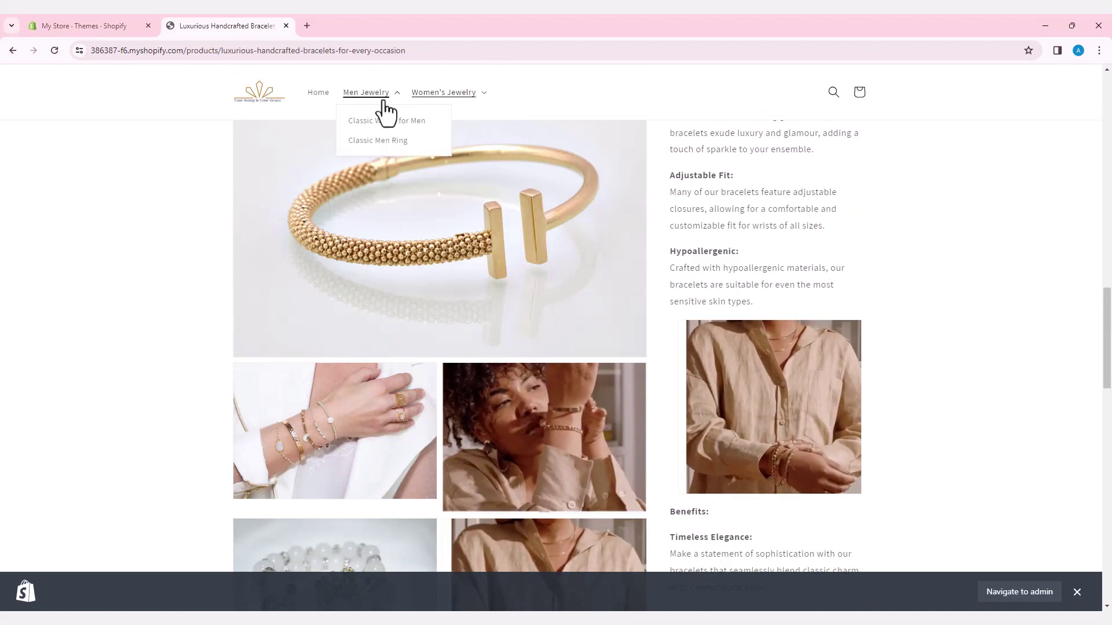
left_click(382, 145)
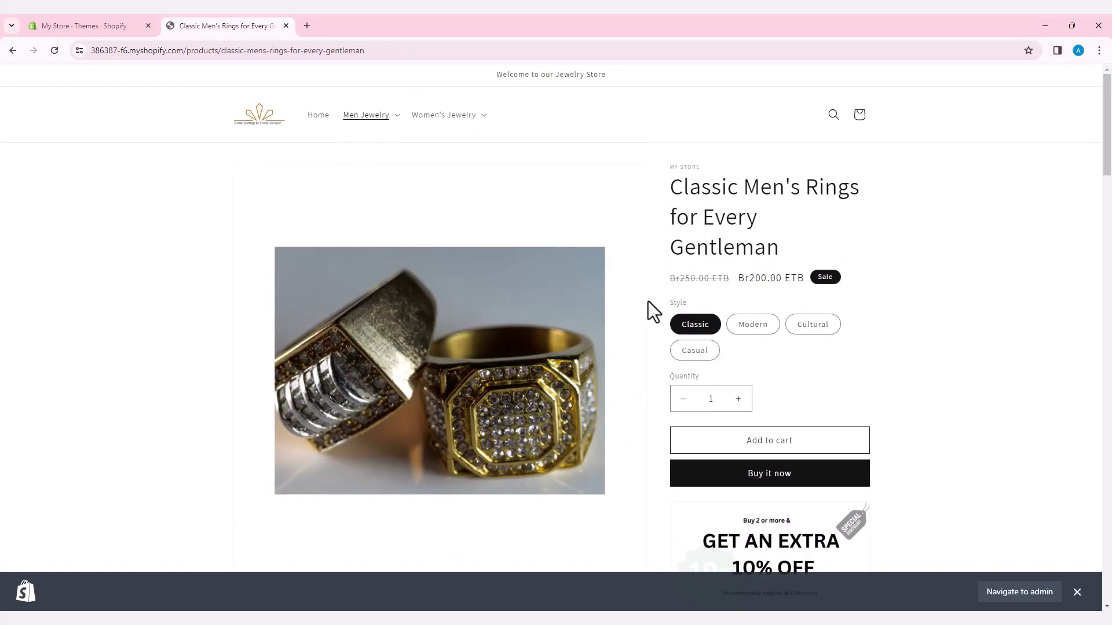
scroll(648, 304, "down", 4)
scroll(584, 336, "down", 14)
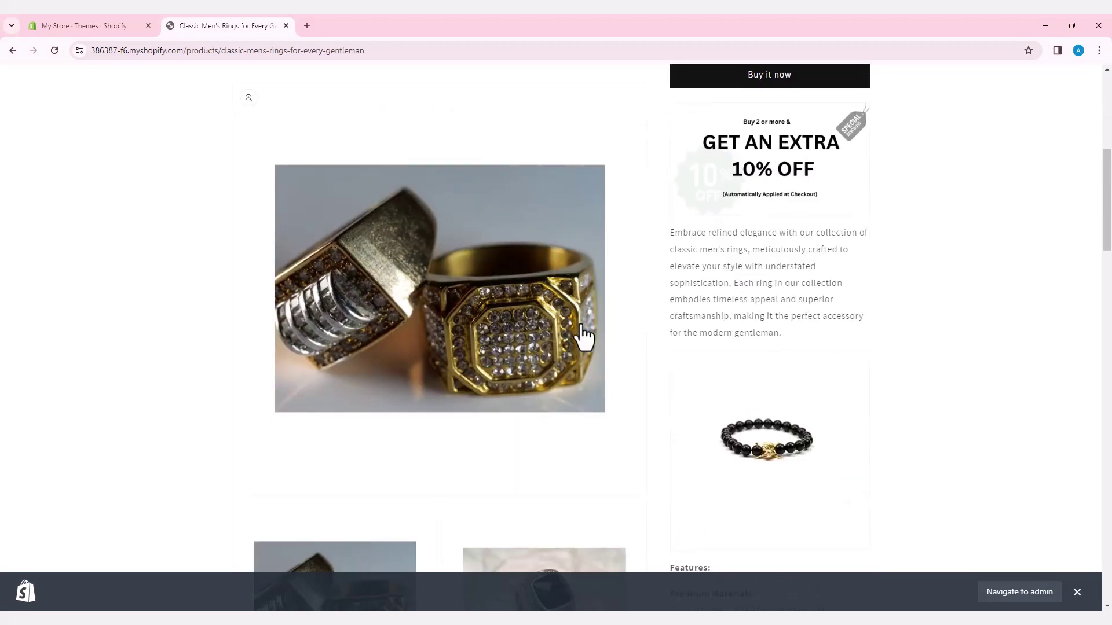
scroll(672, 344, "down", 14)
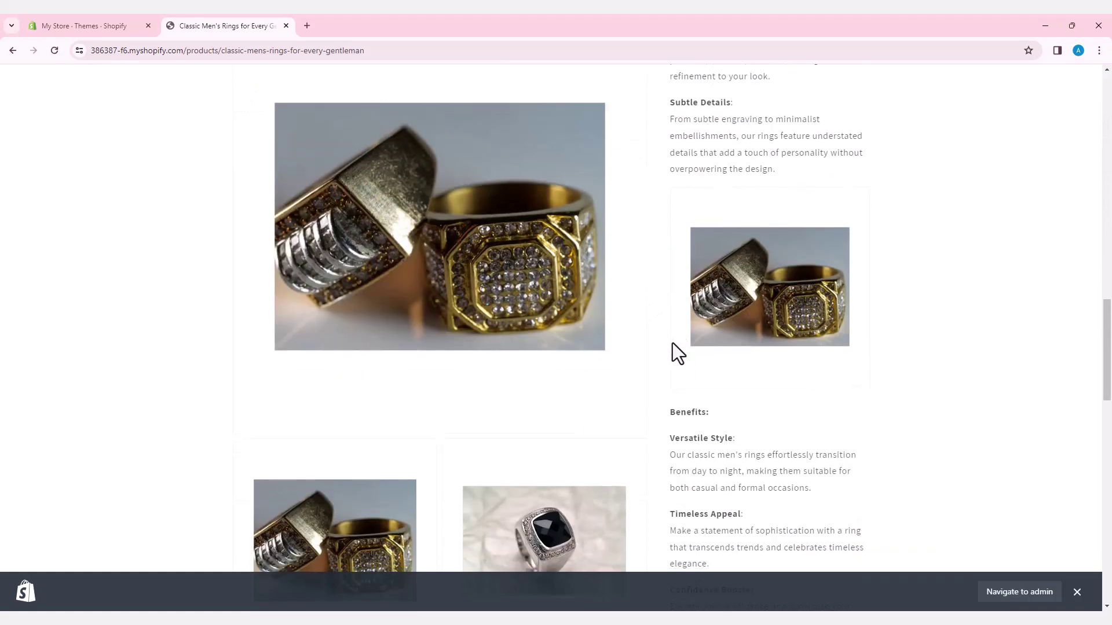
scroll(672, 343, "down", 9)
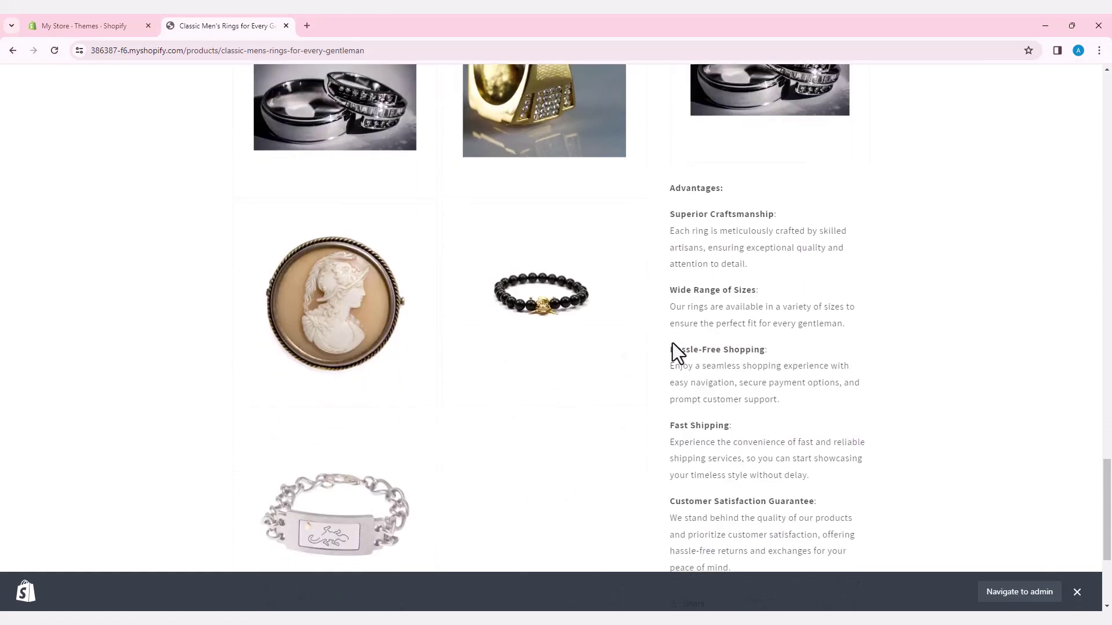
scroll(673, 343, "up", 5)
scroll(673, 342, "up", 20)
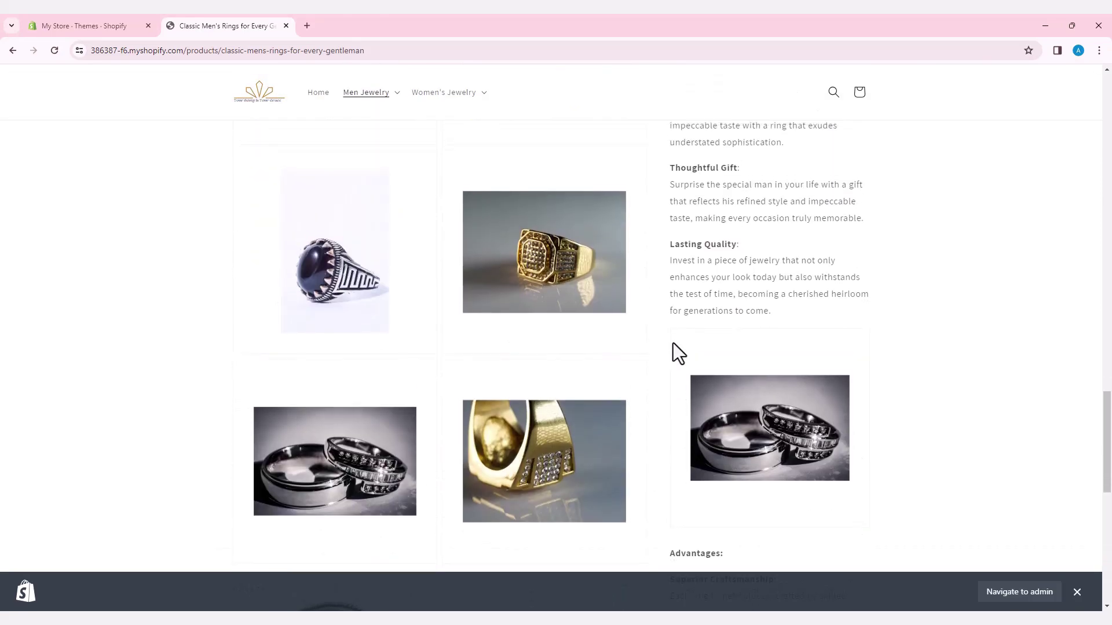
scroll(673, 343, "up", 4)
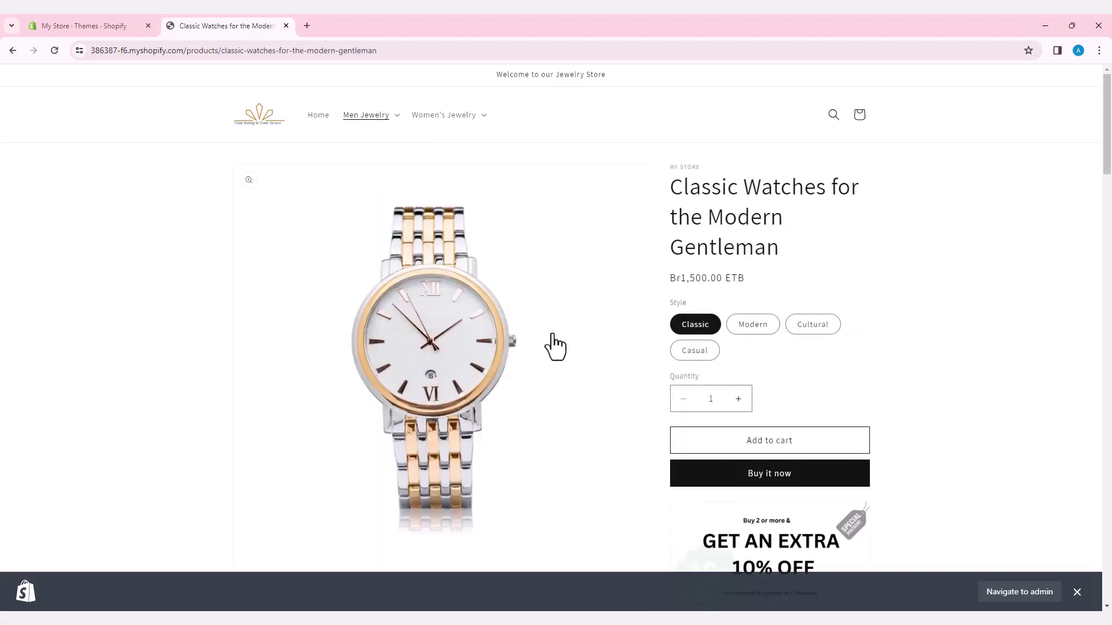
Preview the Classic Watches for the Modern Gentleman product's Modern, Cultural and Casual style variants in turn
left_click(750, 336)
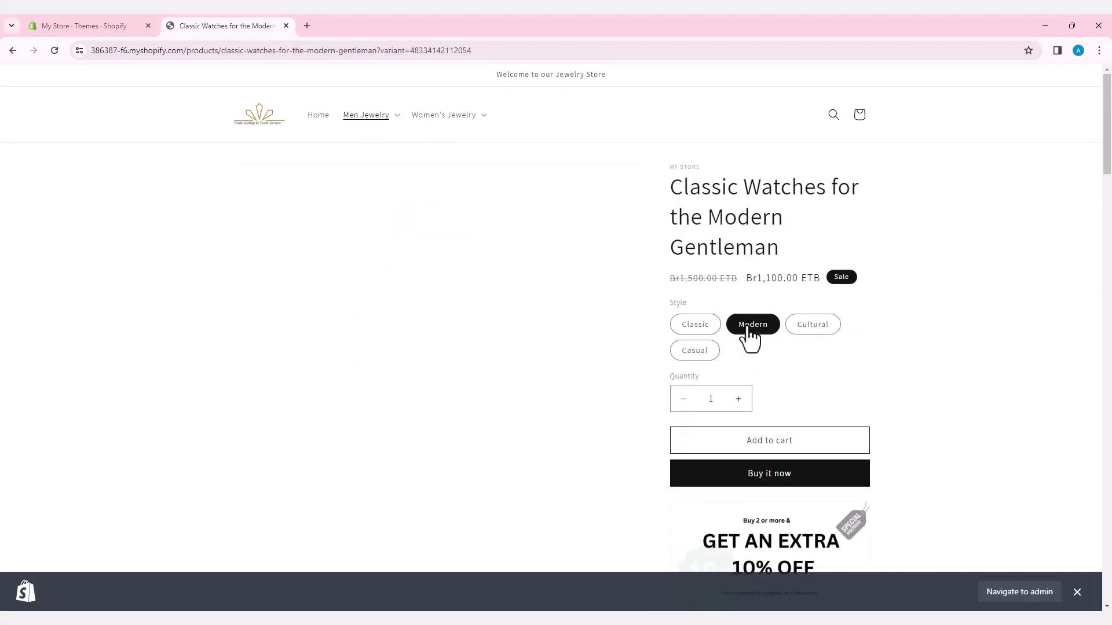
left_click(812, 325)
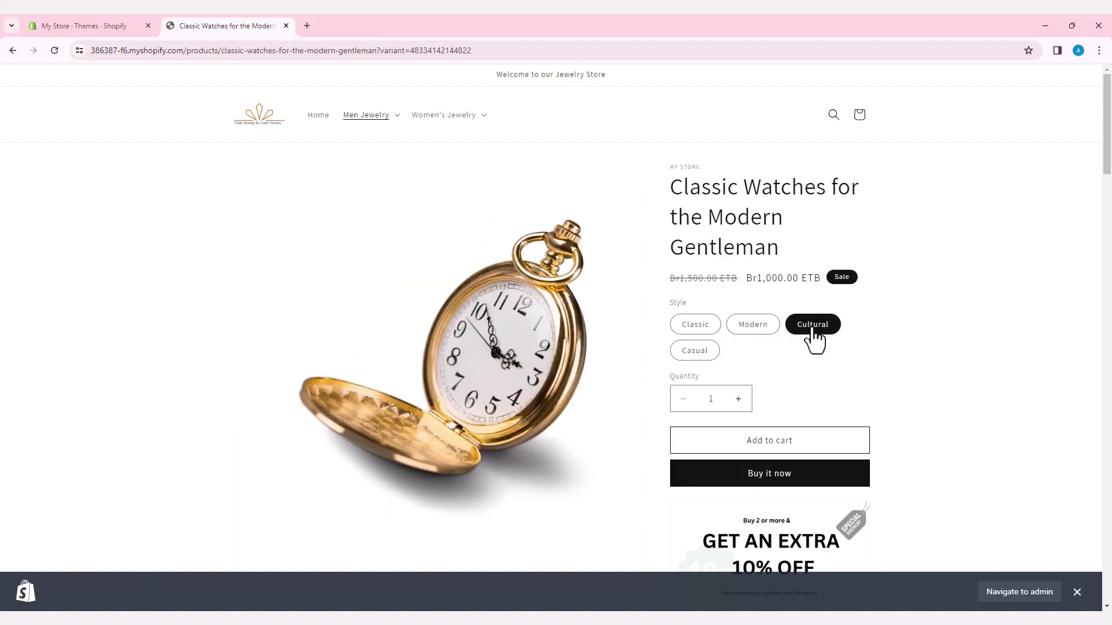
left_click(695, 351)
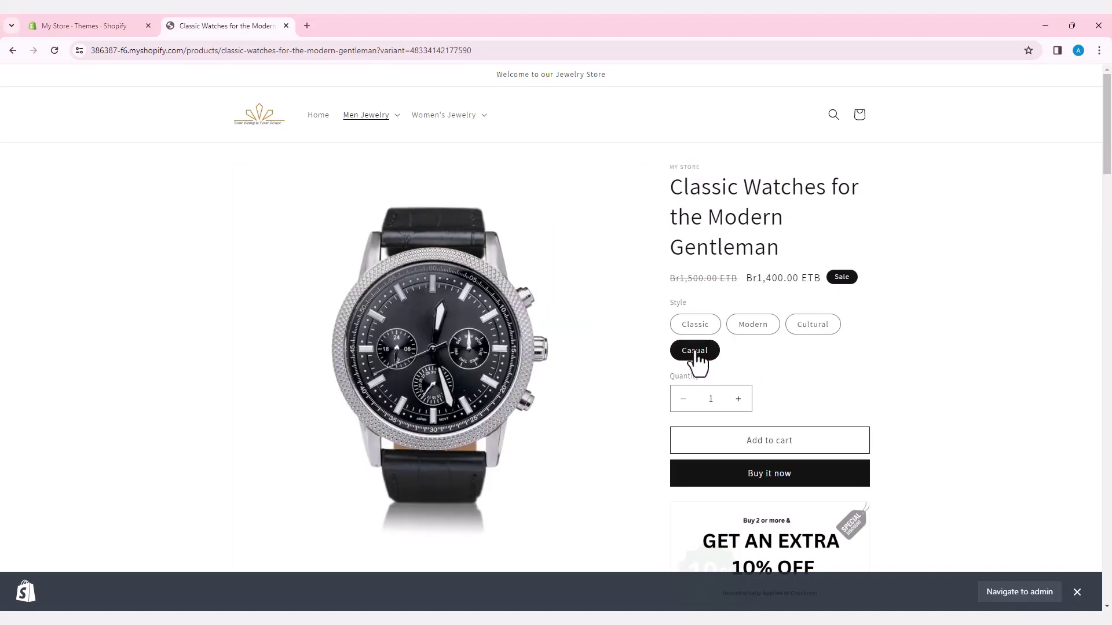
Review the watch product's discount banner, description sections and image gallery down to the email subscription area
scroll(766, 389, "down", 10)
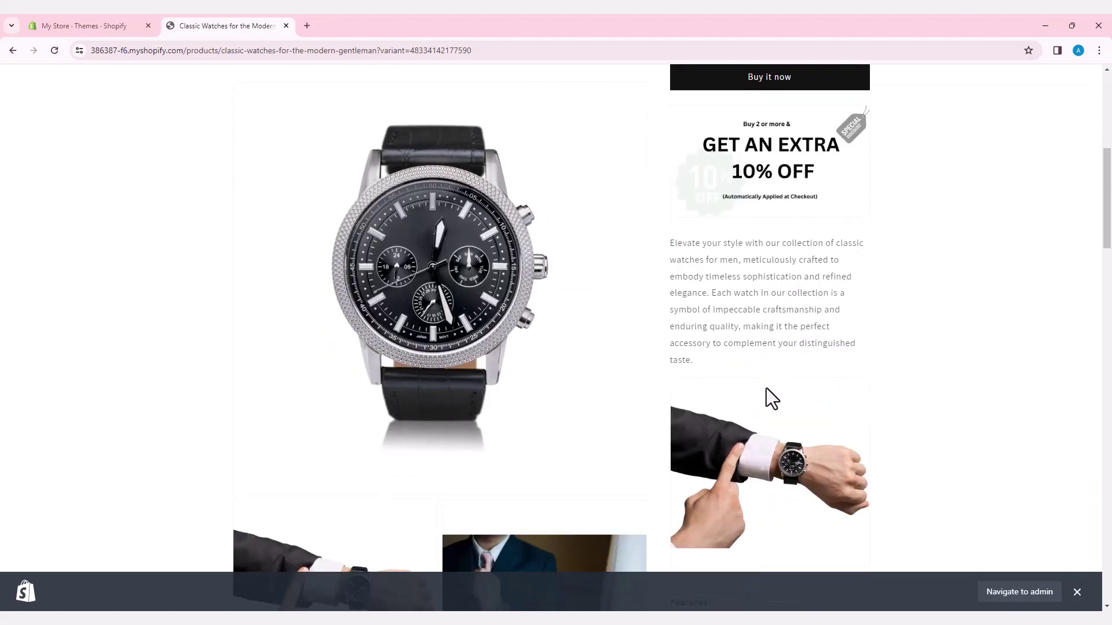
scroll(766, 390, "down", 12)
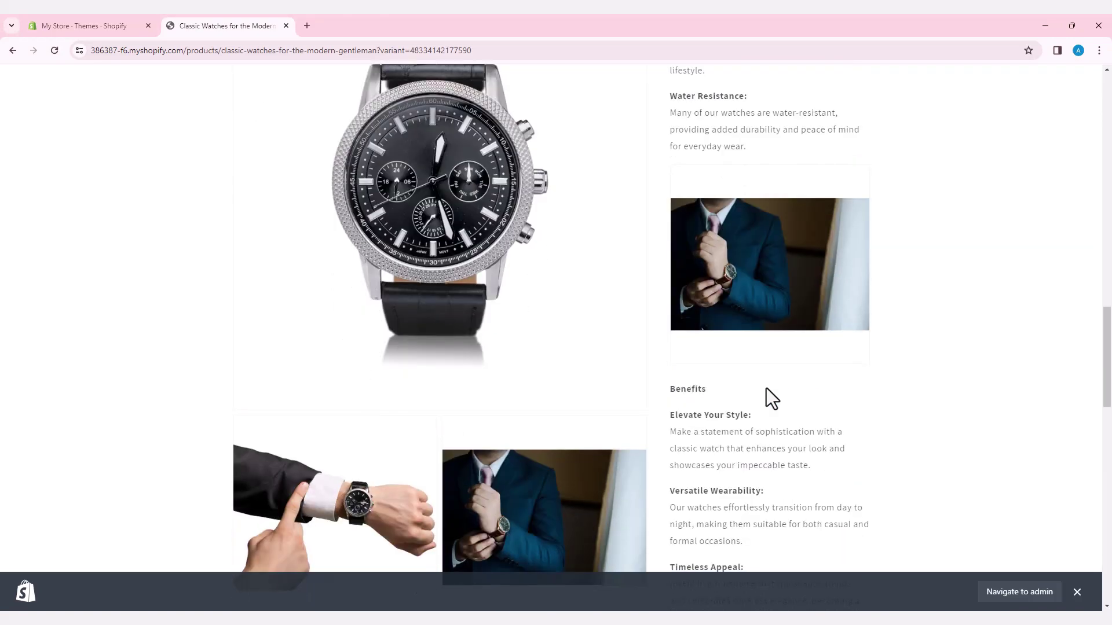
scroll(766, 388, "down", 9)
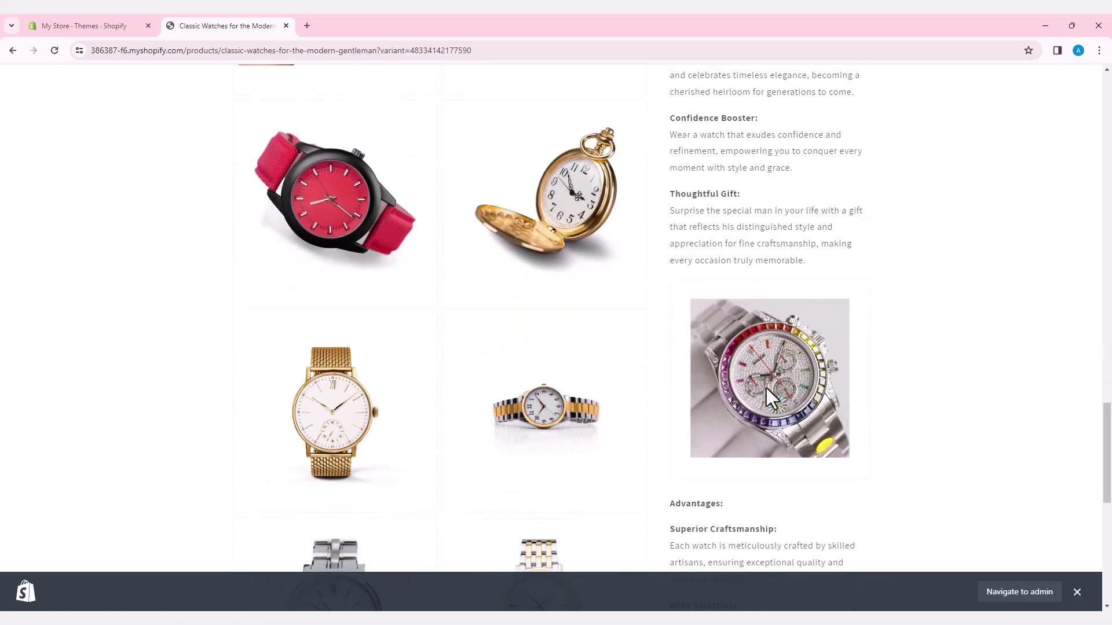
scroll(766, 388, "down", 5)
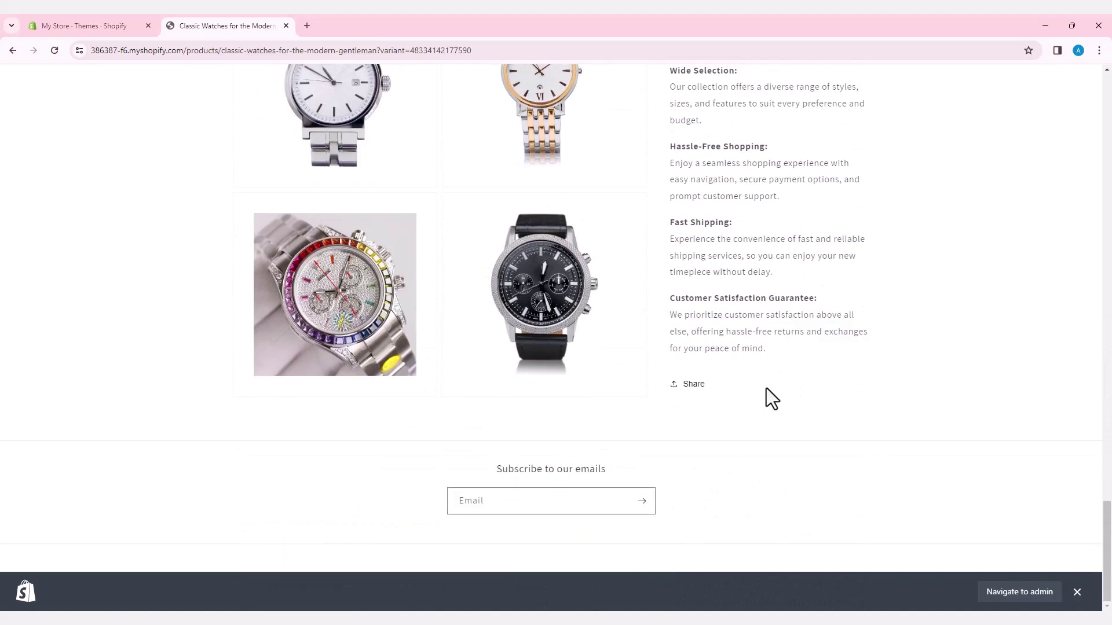
scroll(766, 388, "up", 4)
scroll(766, 388, "up", 8)
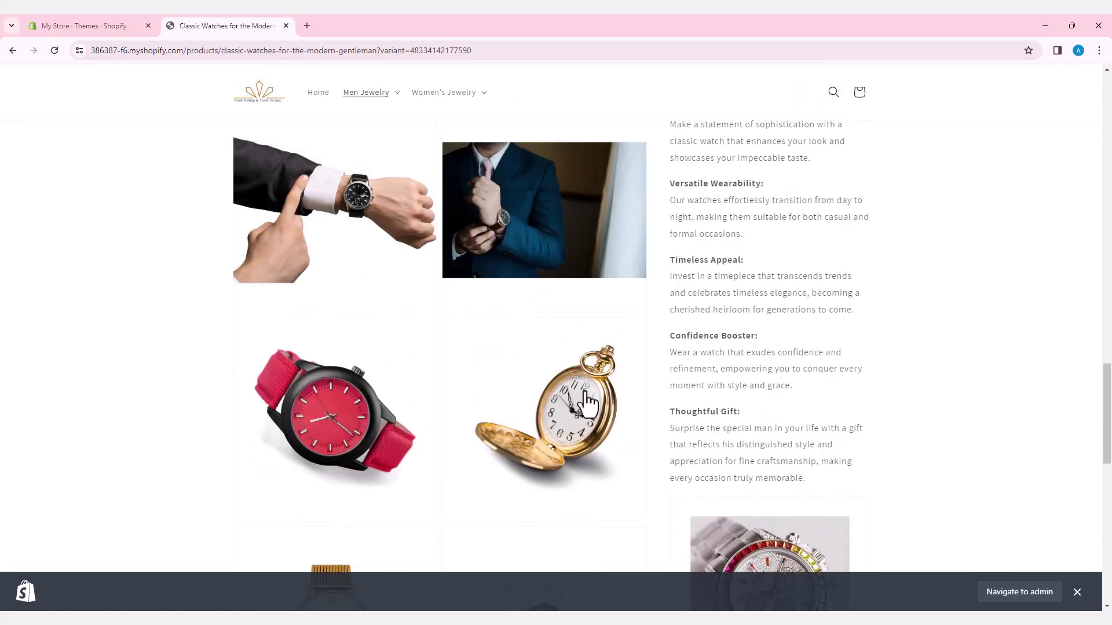
Enlarge the gold pocket watch image, browse the enlarged watch images and go back to the previous product page
left_click(570, 425)
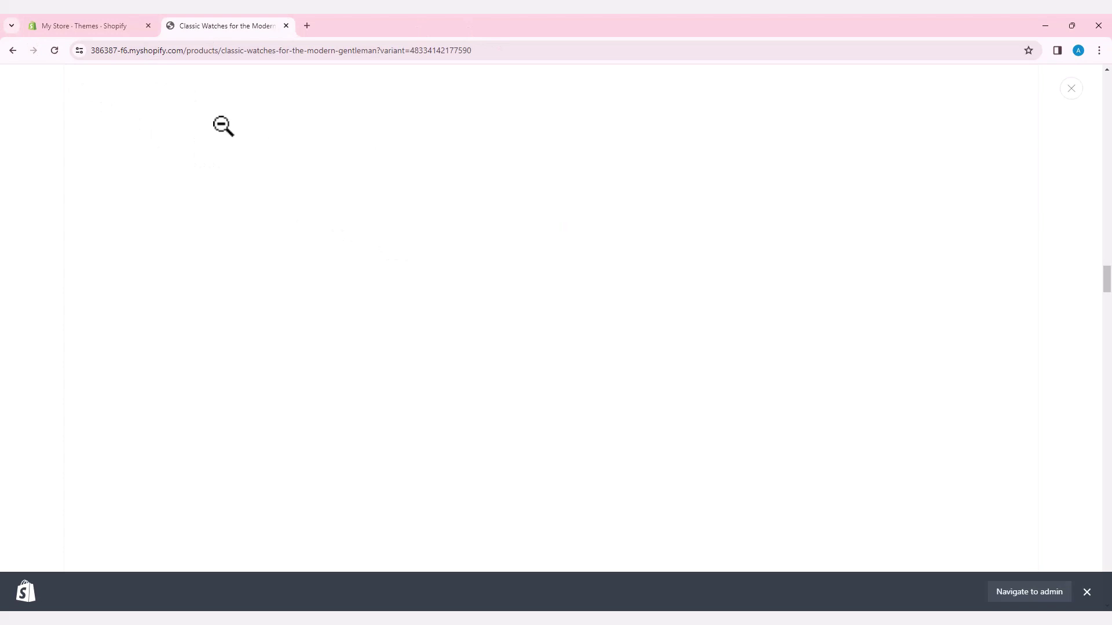
scroll(641, 361, "down", 10)
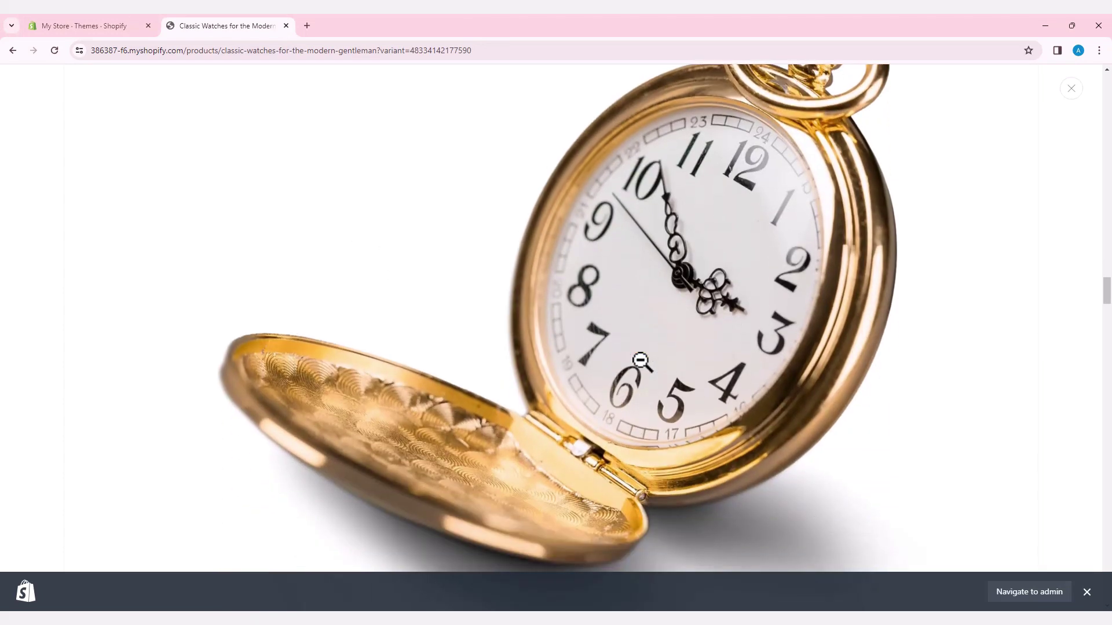
scroll(641, 362, "down", 10)
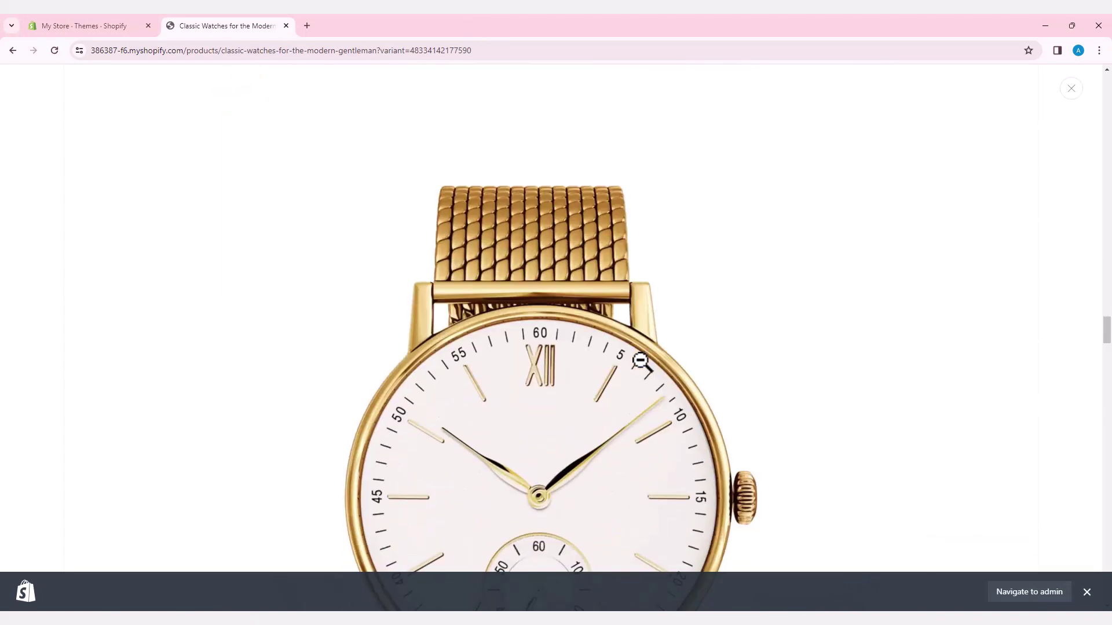
scroll(642, 362, "down", 2)
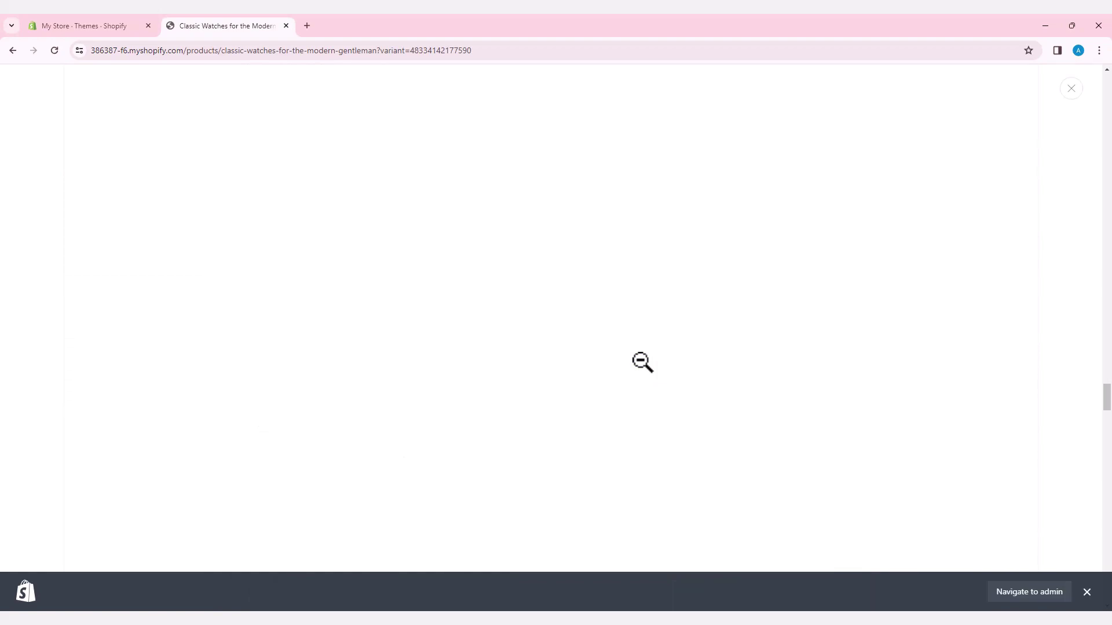
left_click(13, 48)
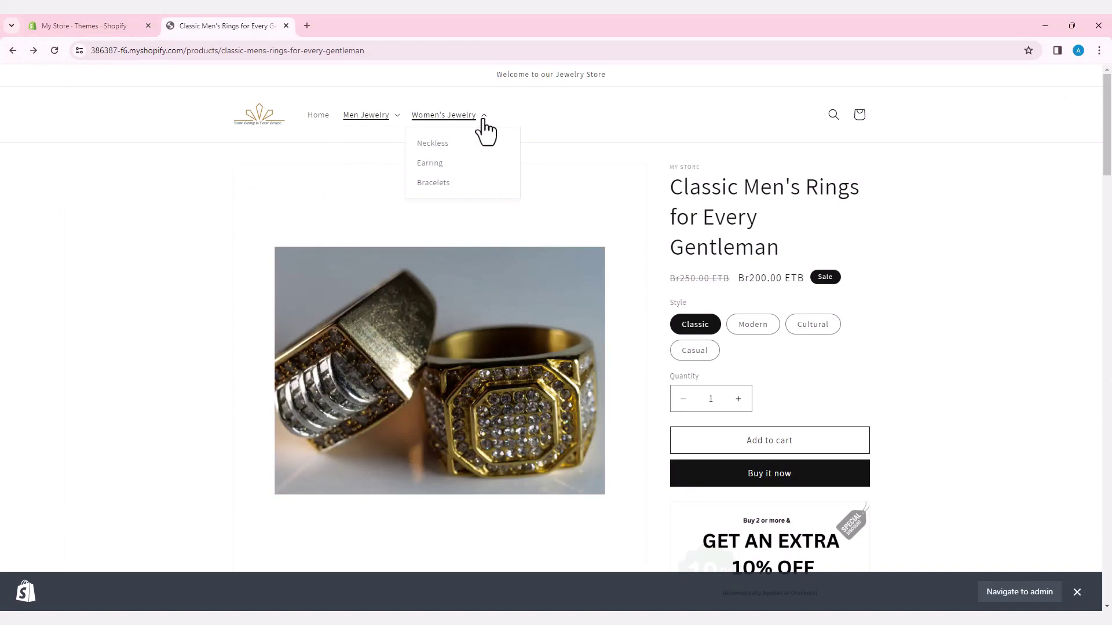
Open the Earring page from the Women's Jewelry submenu and review the product's images, discount banner and full description
left_click(435, 163)
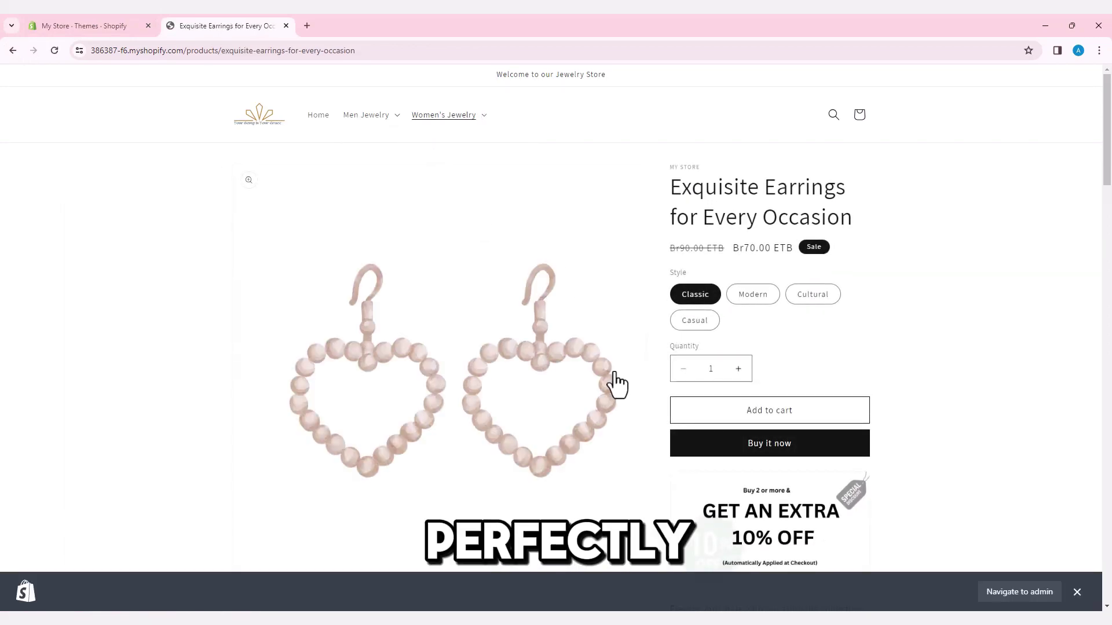
scroll(615, 384, "down", 4)
scroll(625, 414, "down", 9)
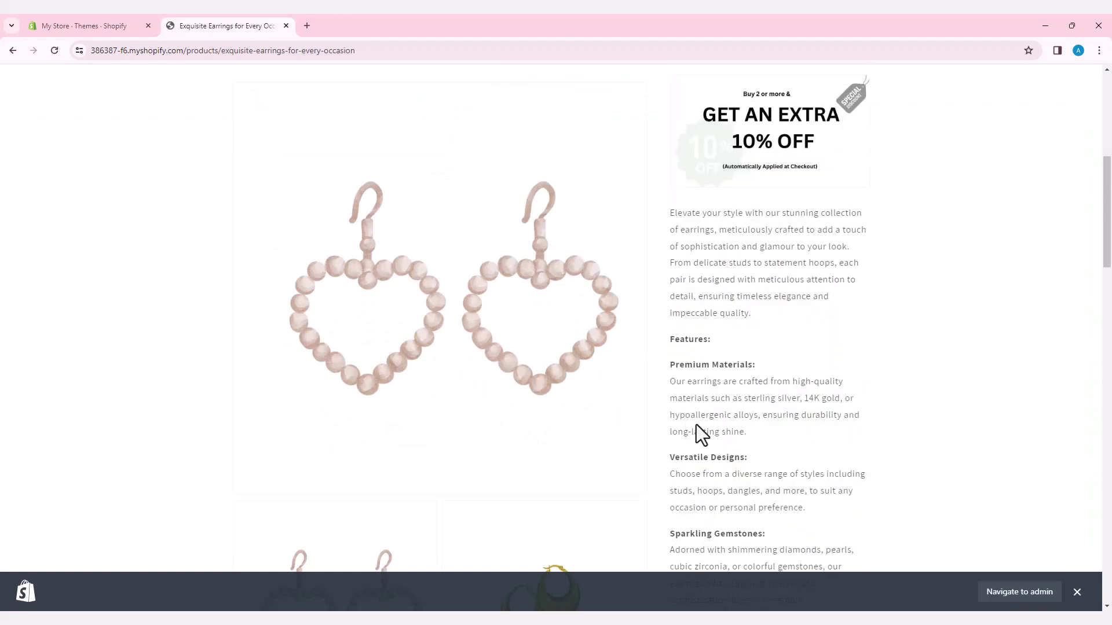
scroll(697, 427, "down", 14)
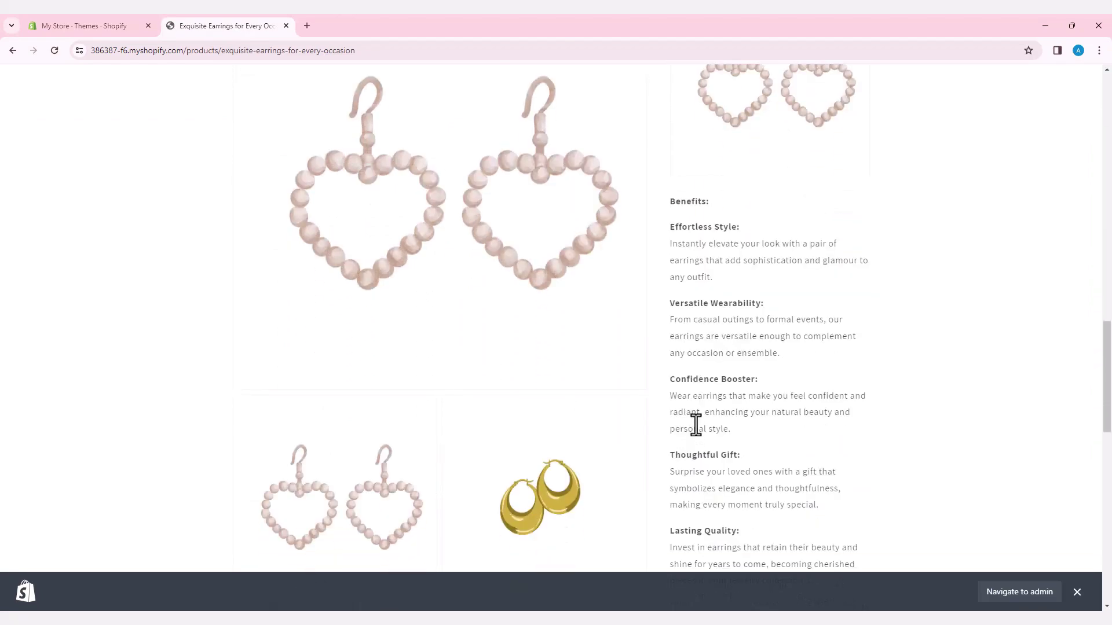
scroll(696, 425, "down", 8)
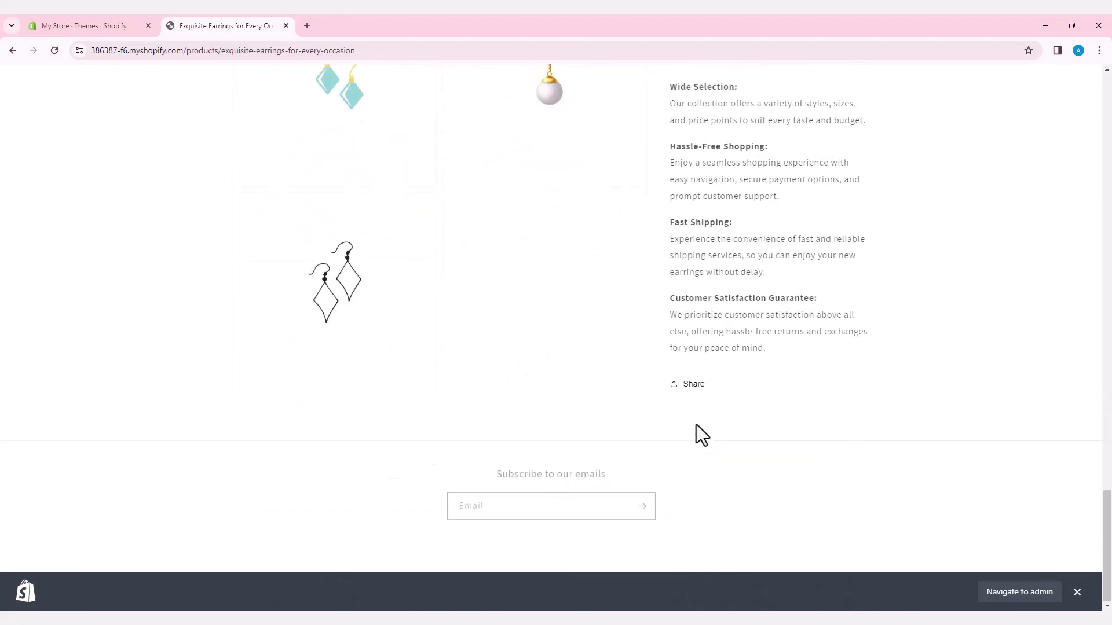
scroll(696, 425, "up", 1)
scroll(696, 425, "up", 20)
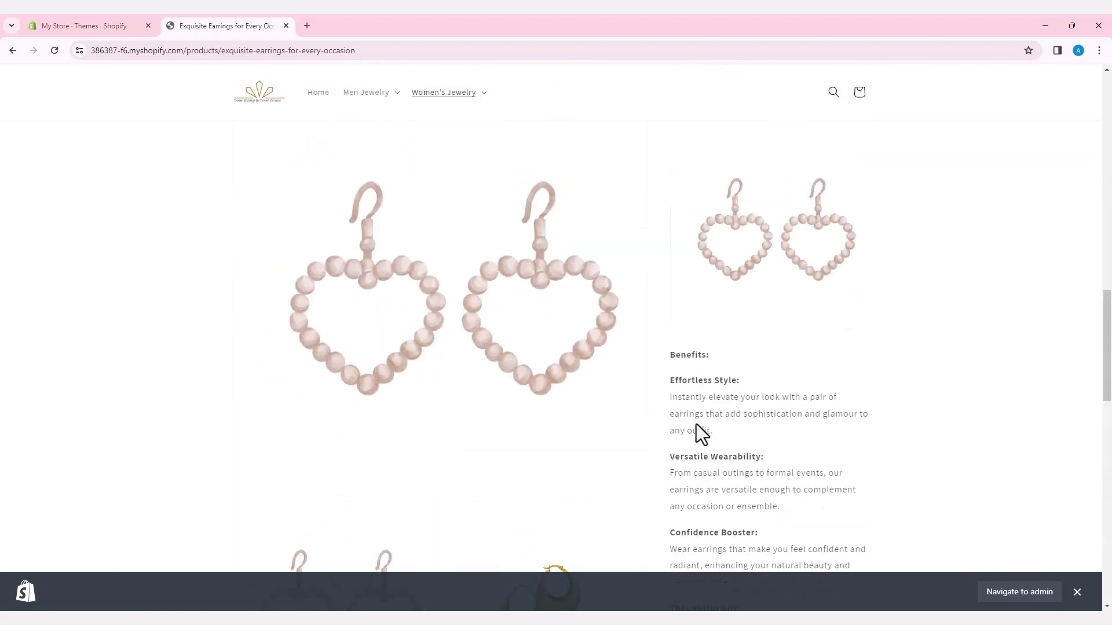
scroll(696, 424, "up", 7)
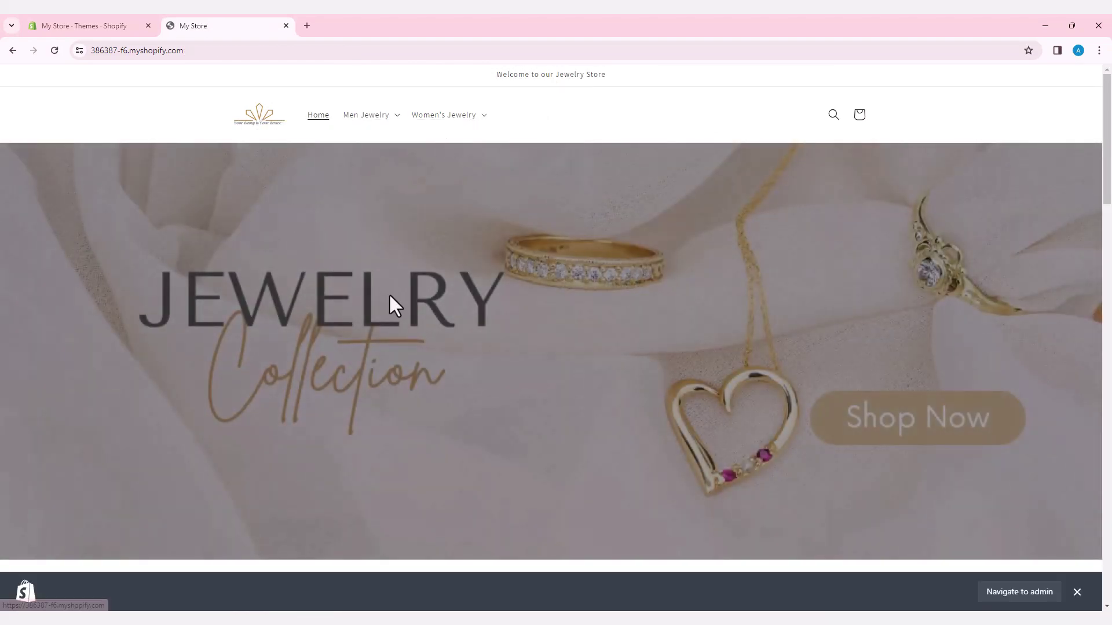
Review the storefront's Home page, including the featured products, image collages, customer reviews and email subscription sections
scroll(390, 296, "down", 6)
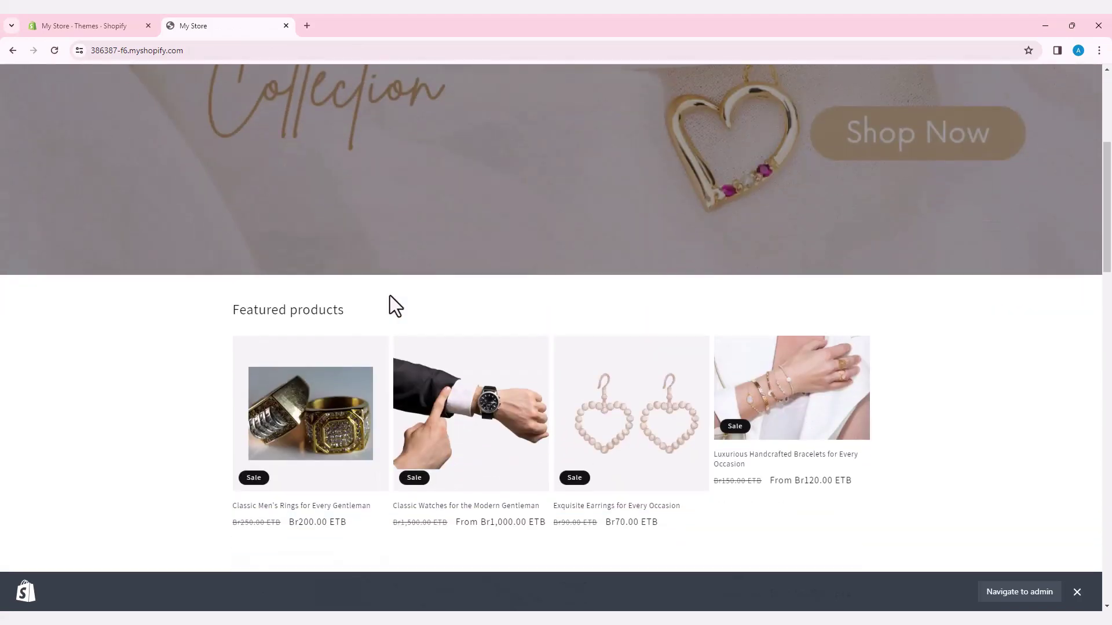
scroll(390, 297, "down", 8)
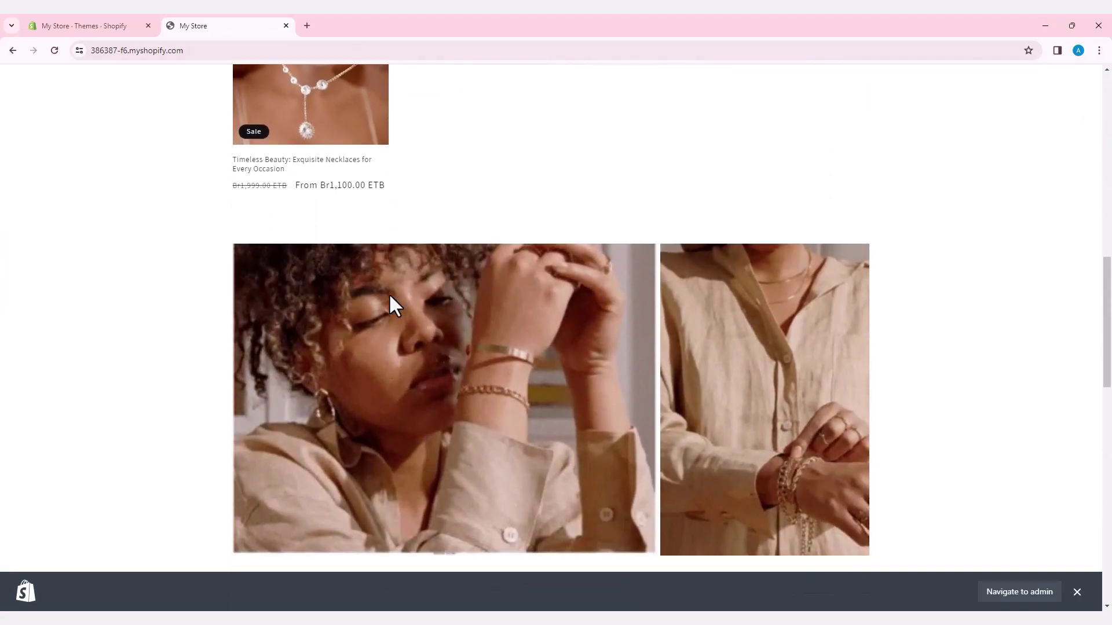
scroll(389, 294, "down", 13)
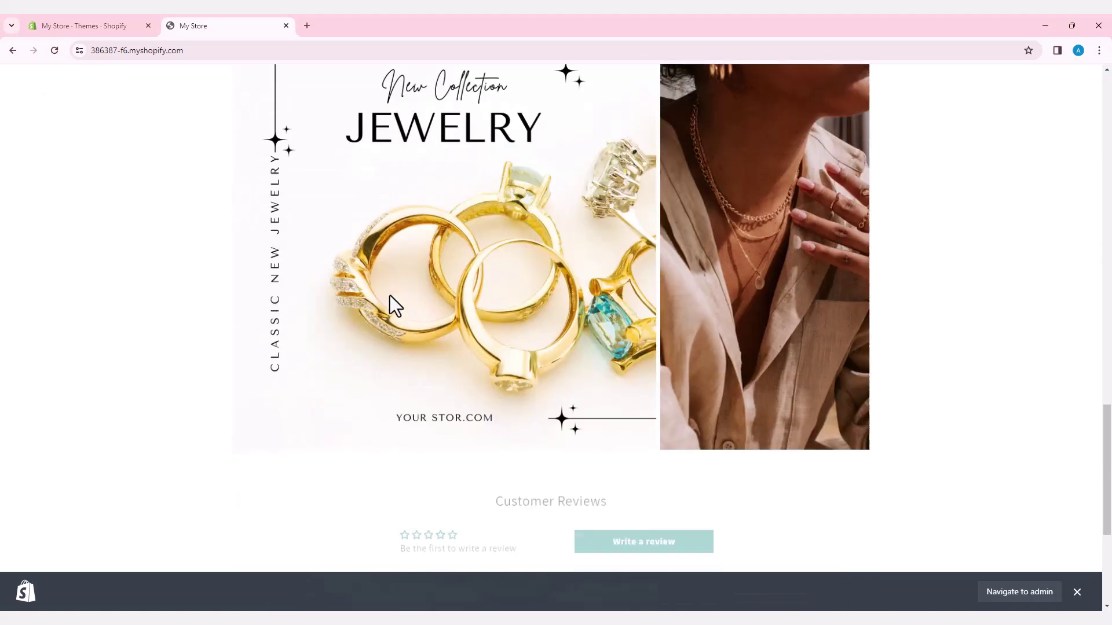
scroll(390, 295, "down", 2)
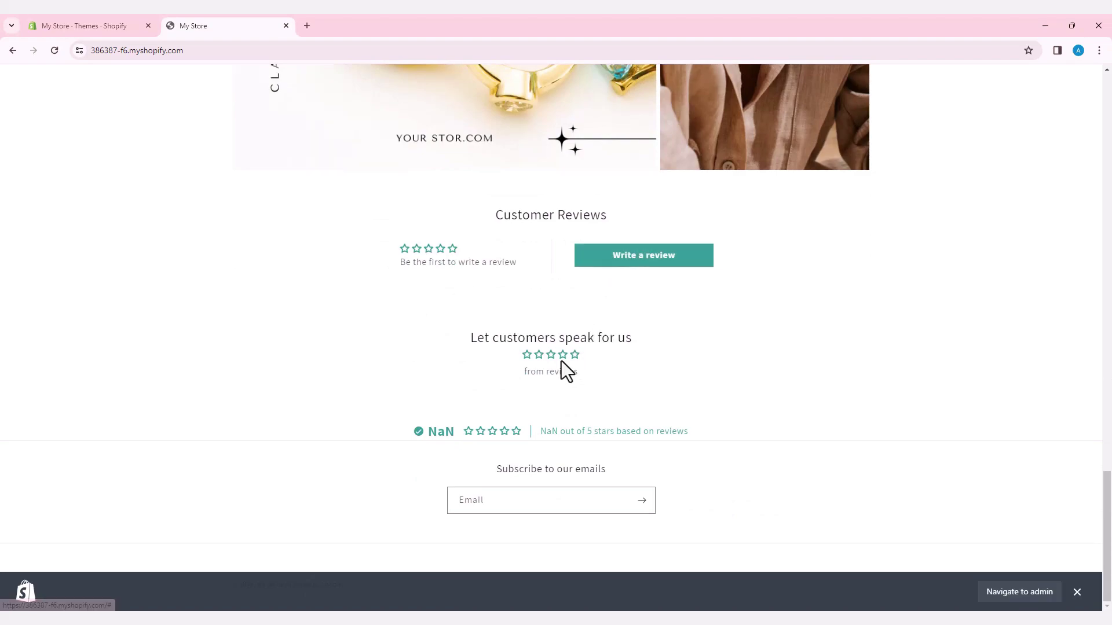
scroll(620, 390, "up", 15)
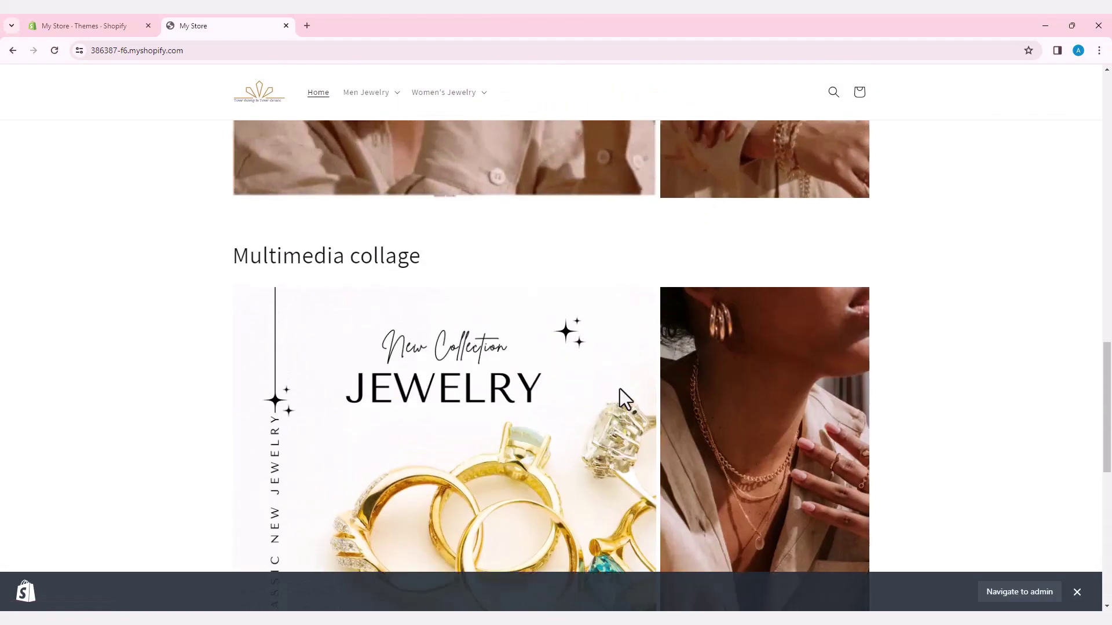
scroll(619, 389, "up", 9)
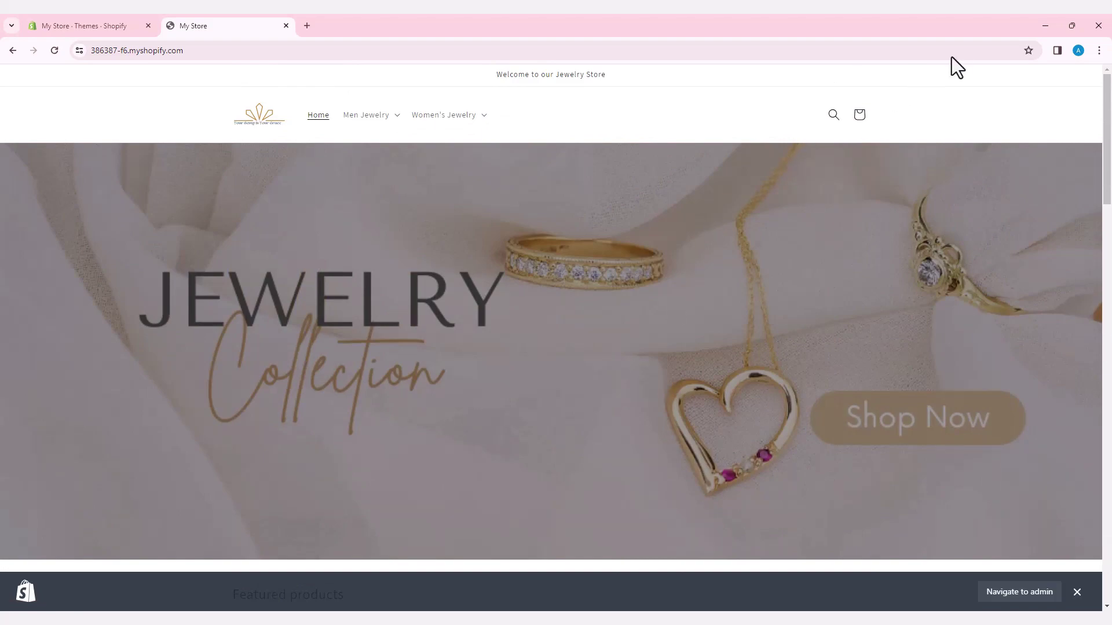